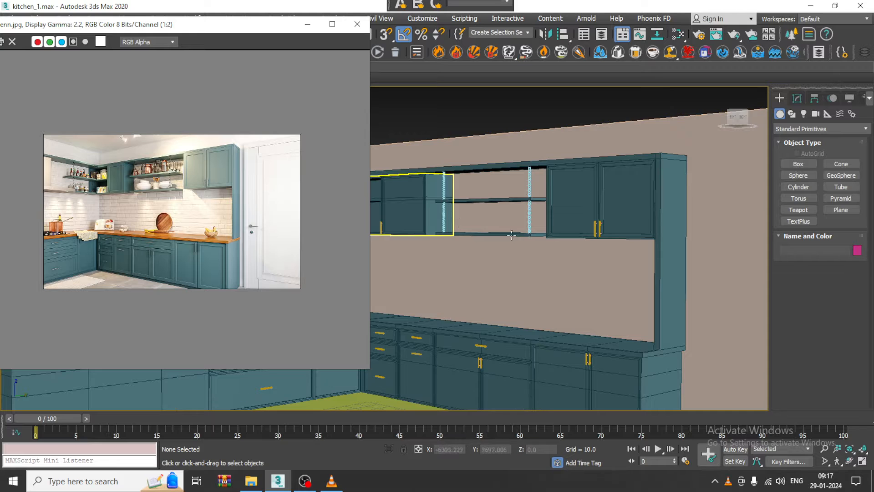
Examine the bottles and containers on the chain-hung shelves in the reference kitchen photo and compare them with the modelled shelves
{"action": "scroll", "coordinate": [181, 262], "scroll_direction": "up", "scroll_amount": 2}
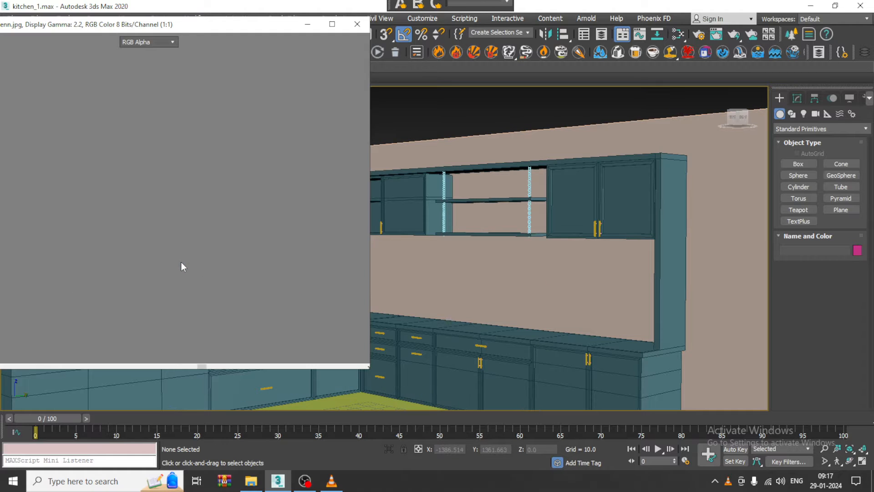
{"action": "scroll", "coordinate": [143, 238], "scroll_direction": "down", "scroll_amount": 1}
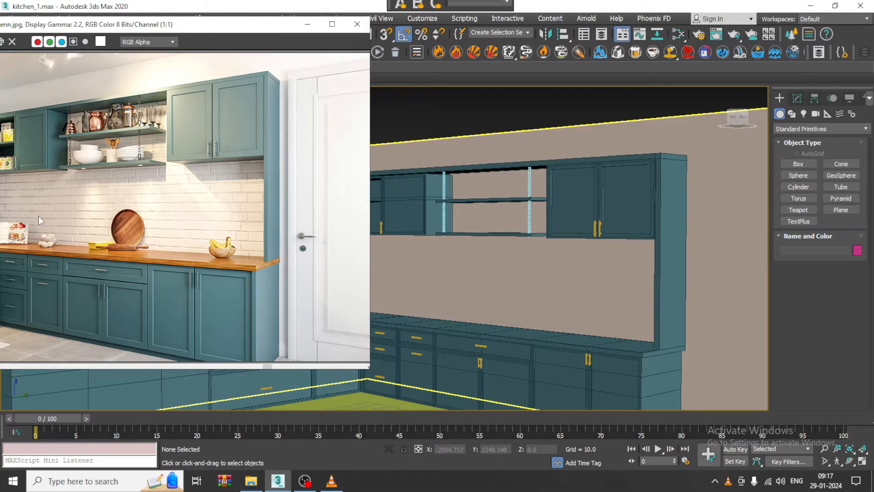
{"action": "middle_click_drag", "start_coordinate": [366, 242], "coordinate": [448, 231]}
{"action": "middle_click_drag", "start_coordinate": [515, 248], "coordinate": [533, 248], "text": "alt"}
{"action": "scroll", "coordinate": [633, 228], "scroll_direction": "up", "scroll_amount": 6}
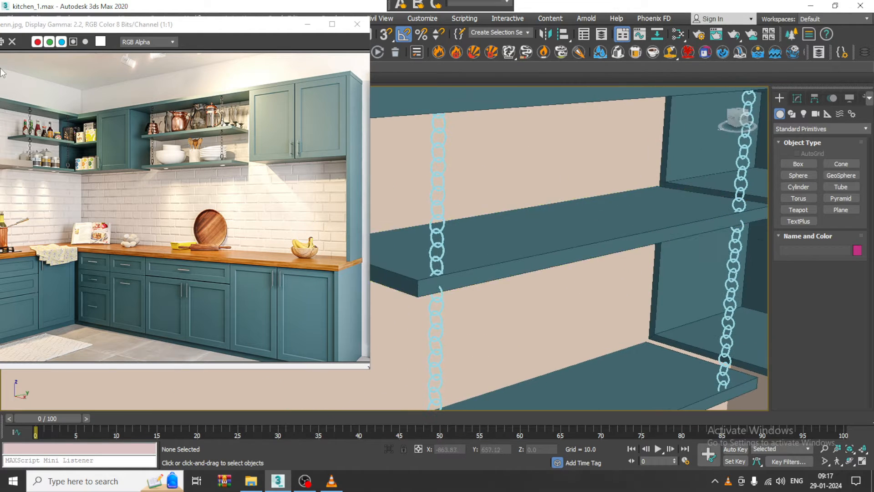
{"action": "scroll", "coordinate": [50, 156], "scroll_direction": "up", "scroll_amount": 1}
{"action": "middle_click_drag", "start_coordinate": [87, 112], "coordinate": [168, 180]}
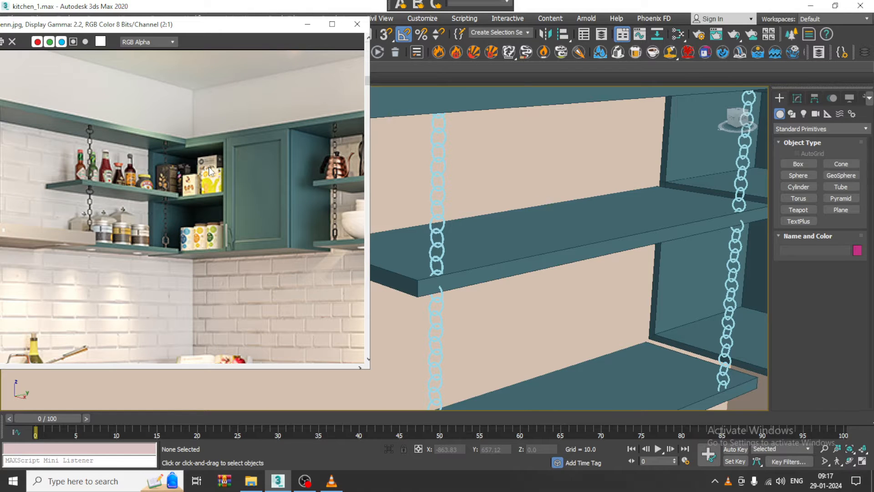
Examine the chain-hung shelves and wall cabinets in the front wireframe view
{"action": "middle_click_drag", "start_coordinate": [594, 242], "coordinate": [598, 260]}
{"action": "key", "text": "alt+w"}
{"action": "middle_click_drag", "start_coordinate": [629, 195], "coordinate": [608, 202]}
{"action": "key", "text": "alt+w"}
{"action": "middle_click_drag", "start_coordinate": [532, 167], "coordinate": [568, 175]}
{"action": "scroll", "coordinate": [496, 258], "scroll_direction": "up", "scroll_amount": 3}
{"action": "middle_click_drag", "start_coordinate": [517, 261], "coordinate": [712, 278]}
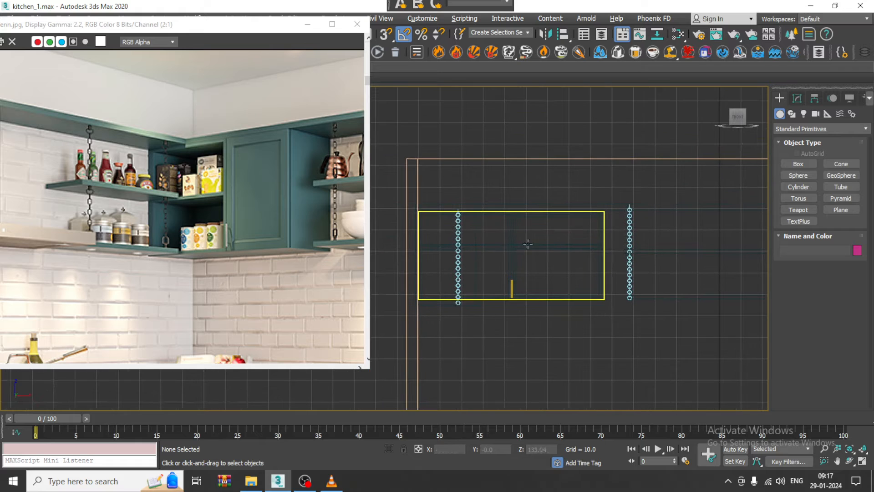
{"action": "scroll", "coordinate": [521, 251], "scroll_direction": "down", "scroll_amount": 2}
{"action": "key", "text": "alt+w"}
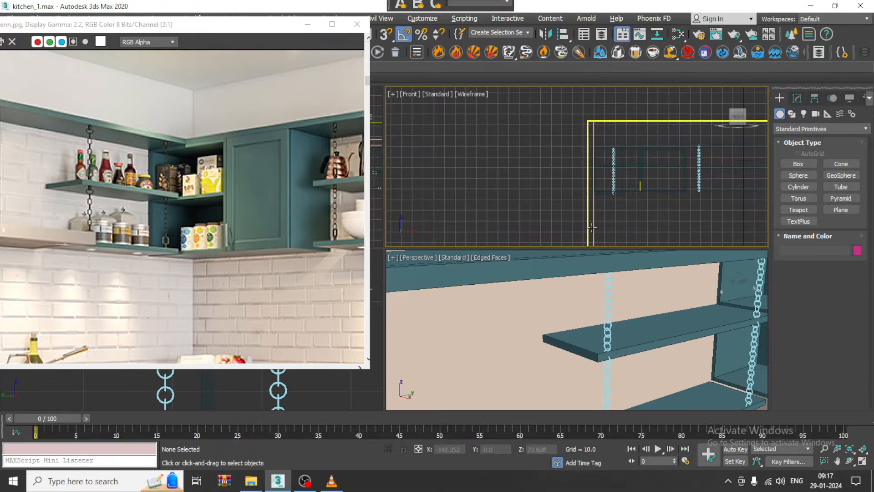
{"action": "middle_click_drag", "start_coordinate": [337, 382], "coordinate": [314, 385]}
{"action": "key", "text": "alt+w"}
{"action": "scroll", "coordinate": [581, 187], "scroll_direction": "down", "scroll_amount": 2}
{"action": "middle_click_drag", "start_coordinate": [581, 187], "coordinate": [631, 174]}
{"action": "scroll", "coordinate": [632, 175], "scroll_direction": "down", "scroll_amount": 2}
{"action": "middle_click_drag", "start_coordinate": [490, 189], "coordinate": [504, 221]}
{"action": "key", "text": "alt+w"}
{"action": "middle_click_drag", "start_coordinate": [627, 190], "coordinate": [612, 192]}
{"action": "key", "text": "alt+w"}
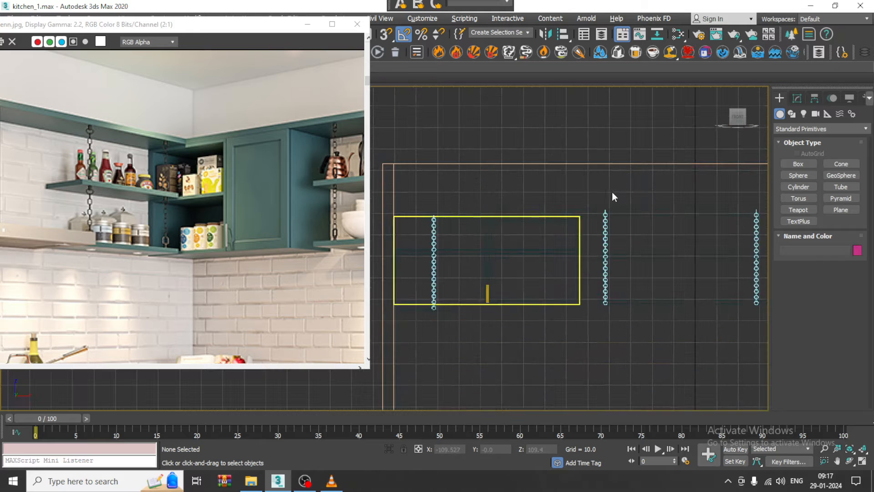
{"action": "scroll", "coordinate": [525, 250], "scroll_direction": "up", "scroll_amount": 2}
{"action": "middle_click_drag", "start_coordinate": [528, 258], "coordinate": [525, 258]}
{"action": "scroll", "coordinate": [525, 258], "scroll_direction": "down", "scroll_amount": 3}
{"action": "middle_click_drag", "start_coordinate": [585, 263], "coordinate": [522, 287]}
{"action": "scroll", "coordinate": [524, 267], "scroll_direction": "up", "scroll_amount": 3}
Draw an open half-bottle profile with the Line tool beside the chain in the front view, including rim, neck, shoulder, body and base
{"action": "key", "text": "w"}
{"action": "left_click", "coordinate": [792, 114]}
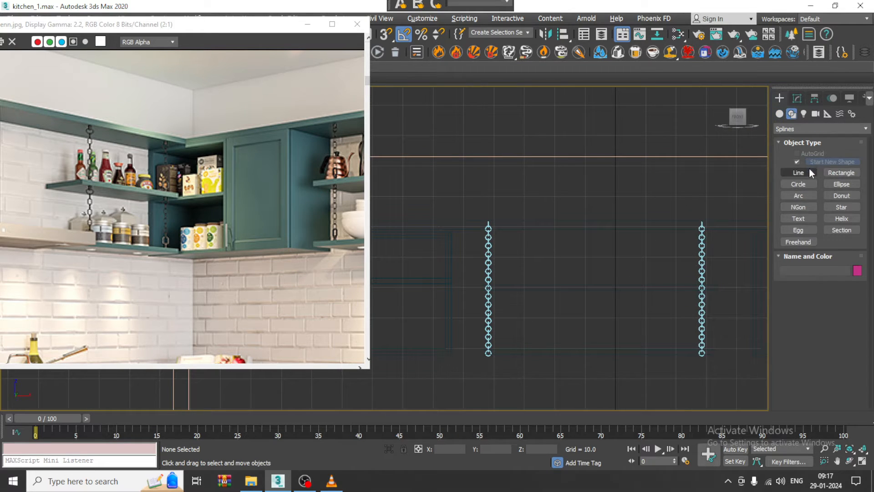
{"action": "left_click", "coordinate": [809, 170]}
{"action": "middle_click_drag", "start_coordinate": [578, 238], "coordinate": [582, 247]}
{"action": "scroll", "coordinate": [589, 209], "scroll_direction": "up", "scroll_amount": 3}
{"action": "middle_click_drag", "start_coordinate": [590, 213], "coordinate": [575, 217]}
{"action": "middle_click_drag", "start_coordinate": [480, 302], "coordinate": [529, 217]}
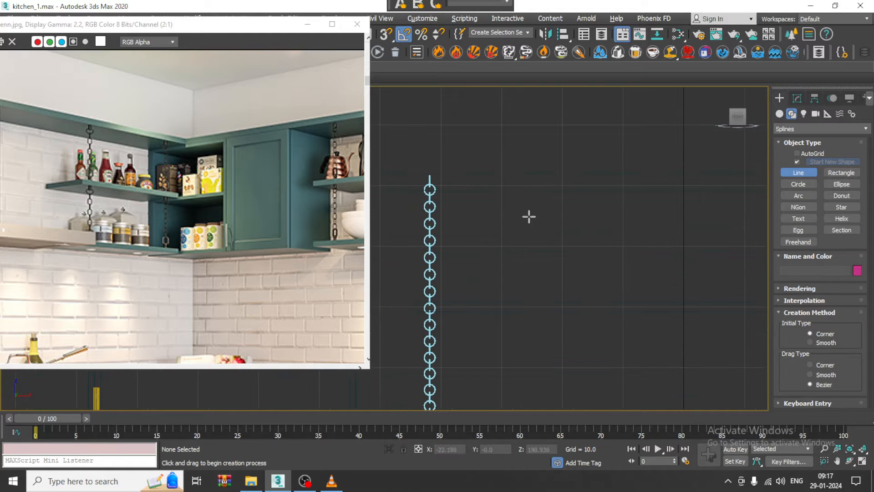
{"action": "left_click", "coordinate": [486, 229]}
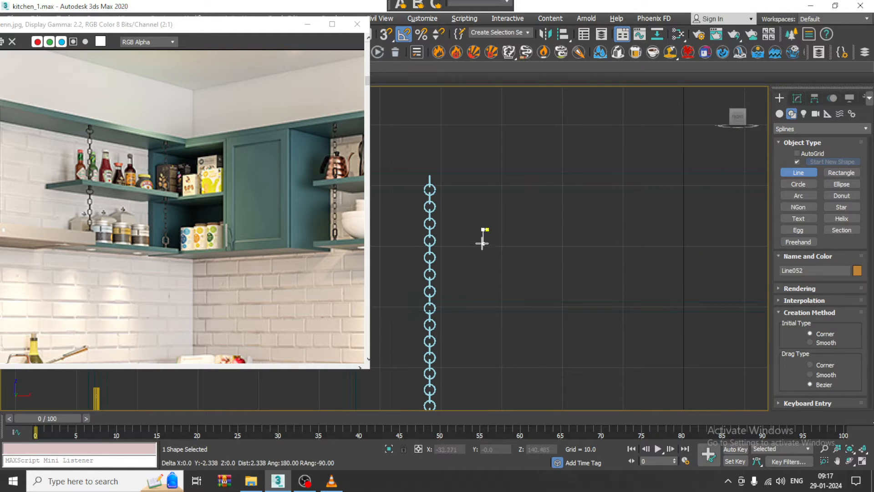
{"action": "left_click", "coordinate": [482, 243]}
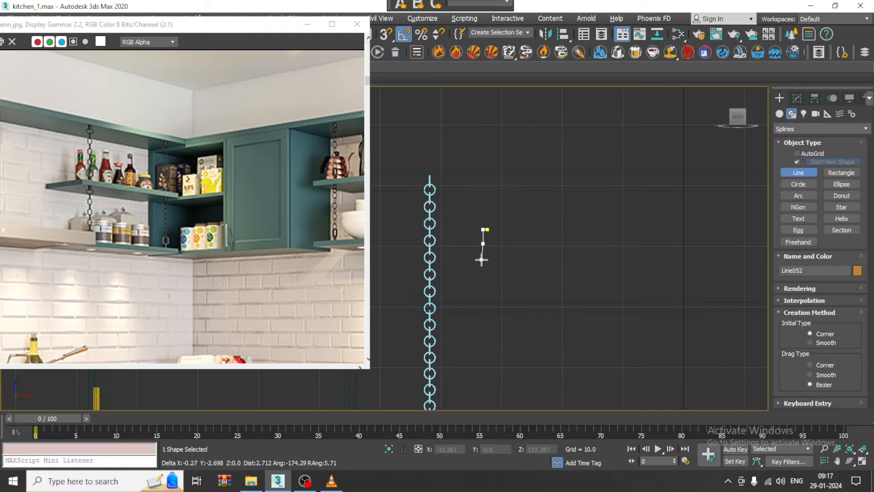
{"action": "left_click", "coordinate": [477, 261]}
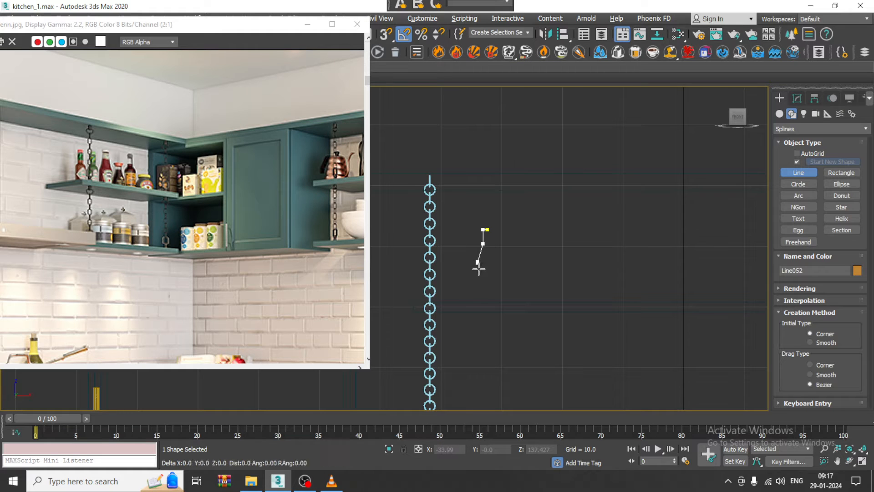
{"action": "left_click", "coordinate": [481, 307], "text": "shift"}
{"action": "left_click", "coordinate": [486, 307], "text": "shift"}
{"action": "right_click", "coordinate": [485, 305]}
{"action": "right_click", "coordinate": [485, 305]}
{"action": "scroll", "coordinate": [522, 232], "scroll_direction": "up", "scroll_amount": 2}
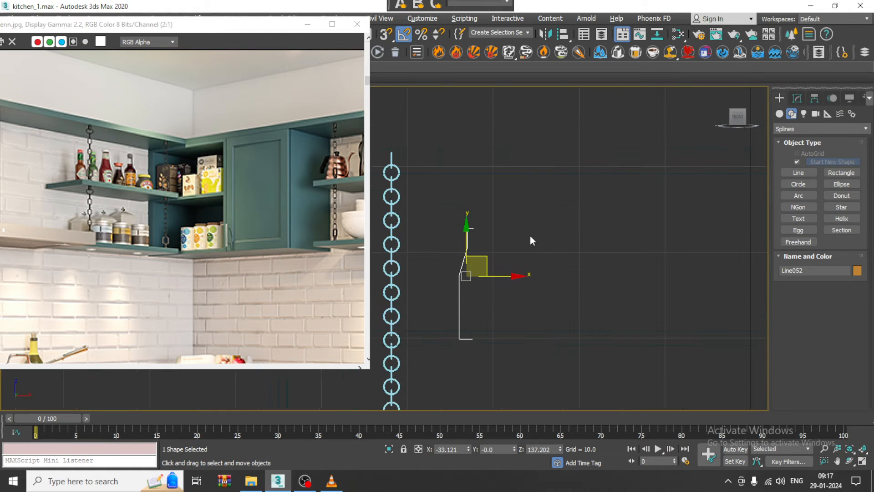
Apply a Lathe modifier to the bottle profile and align its axis to Max
{"action": "left_click", "coordinate": [796, 98]}
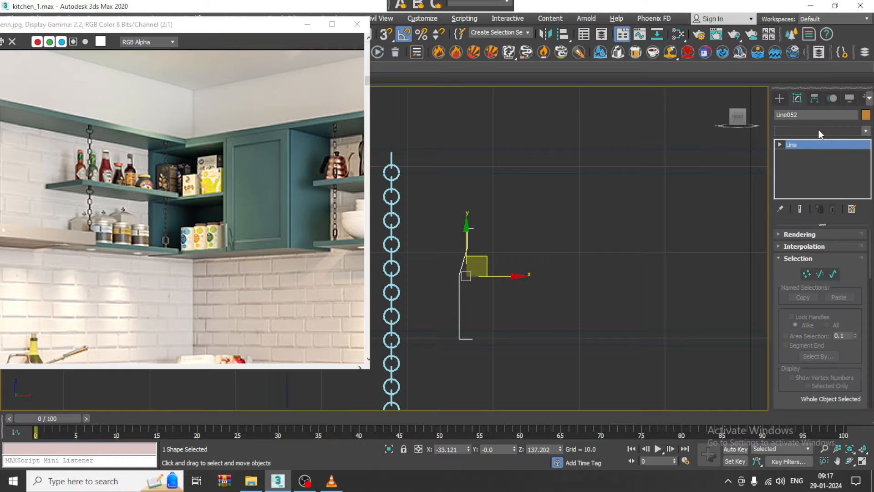
{"action": "left_click", "coordinate": [819, 130]}
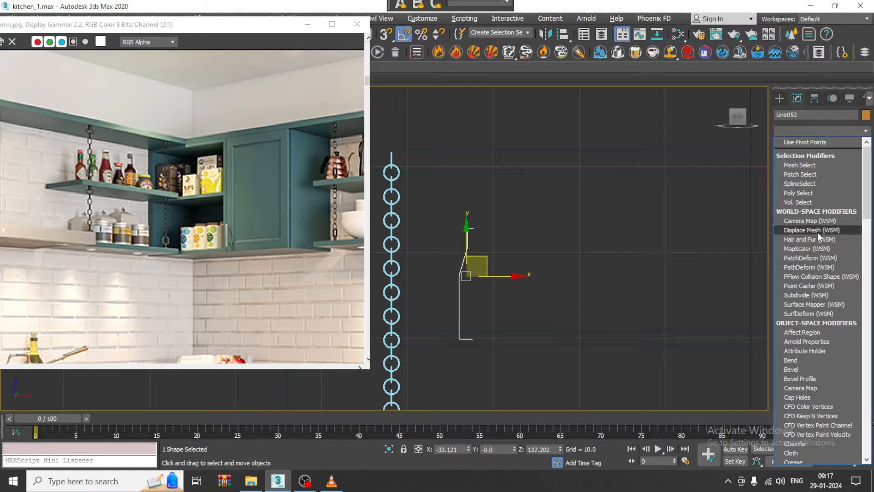
{"action": "type", "text": "lathe"}
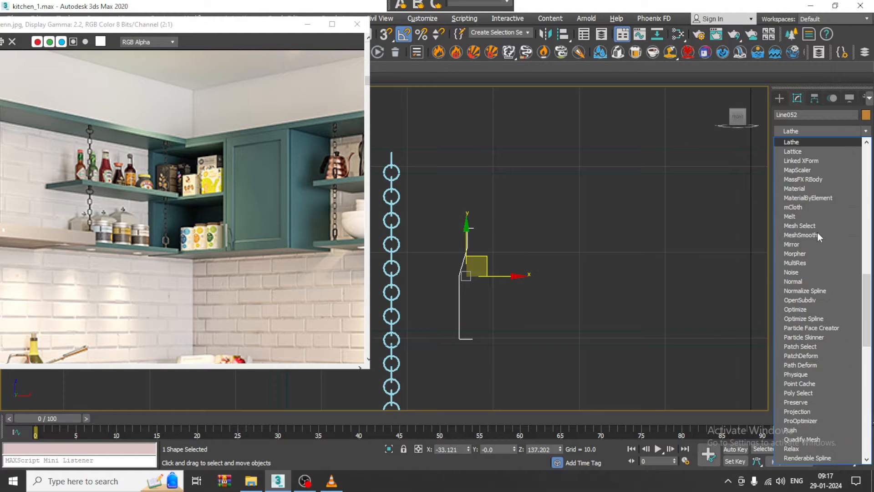
{"action": "key", "text": "Return"}
{"action": "left_click", "coordinate": [846, 371]}
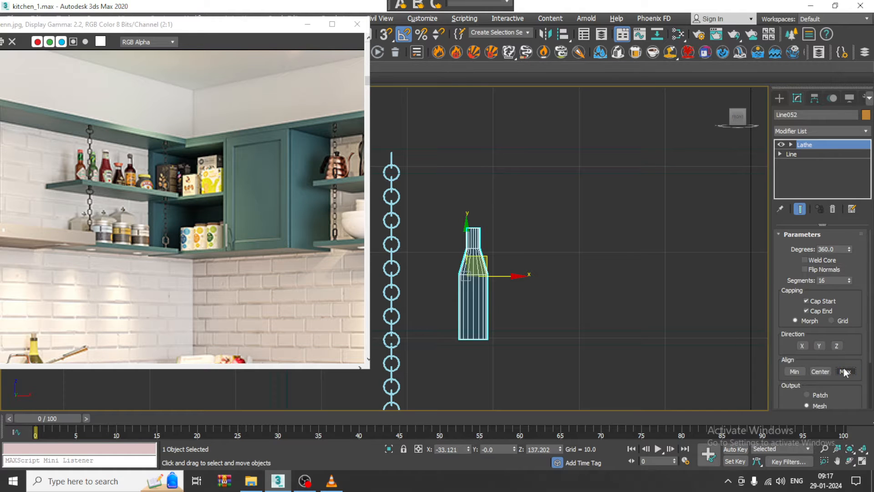
{"action": "scroll", "coordinate": [547, 273], "scroll_direction": "up", "scroll_amount": 5}
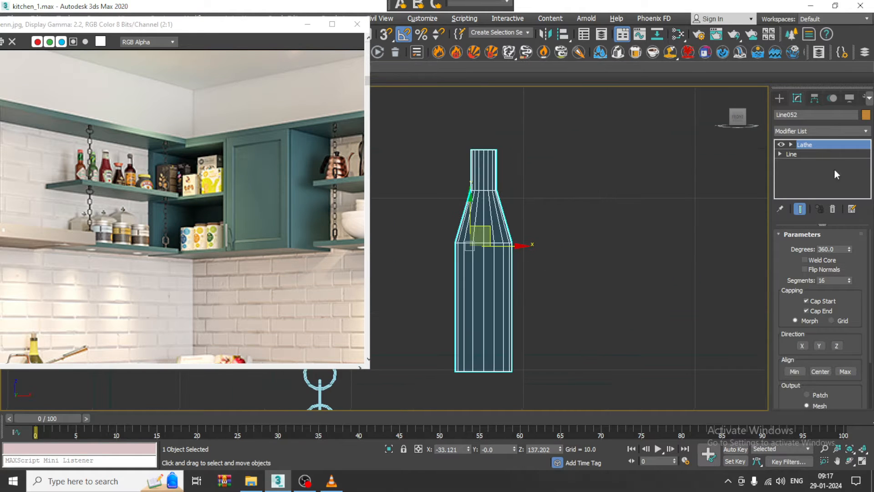
Fillet the profile's vertices at the bottle's shoulder, neck base, top rim and bottom corner, and return to the Lathe level
{"action": "left_click", "coordinate": [780, 154]}
{"action": "left_click", "coordinate": [799, 163]}
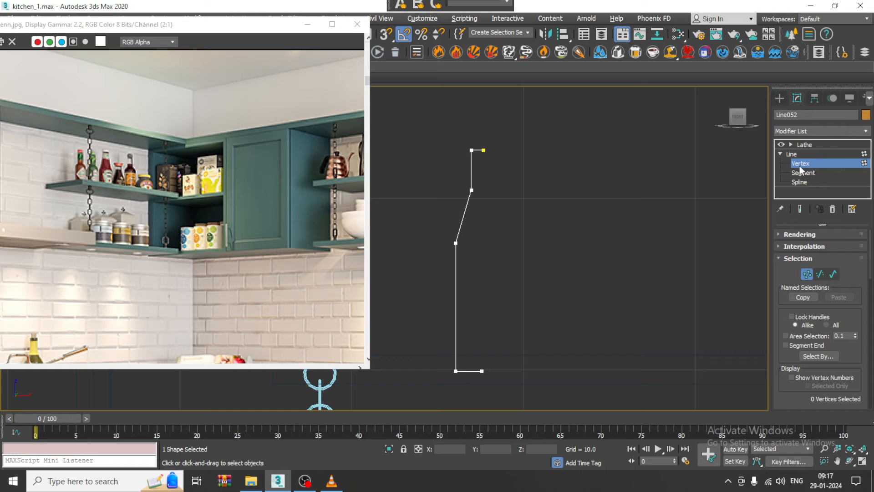
{"action": "left_click", "coordinate": [800, 209]}
{"action": "scroll", "coordinate": [794, 405], "scroll_direction": "down", "scroll_amount": 5}
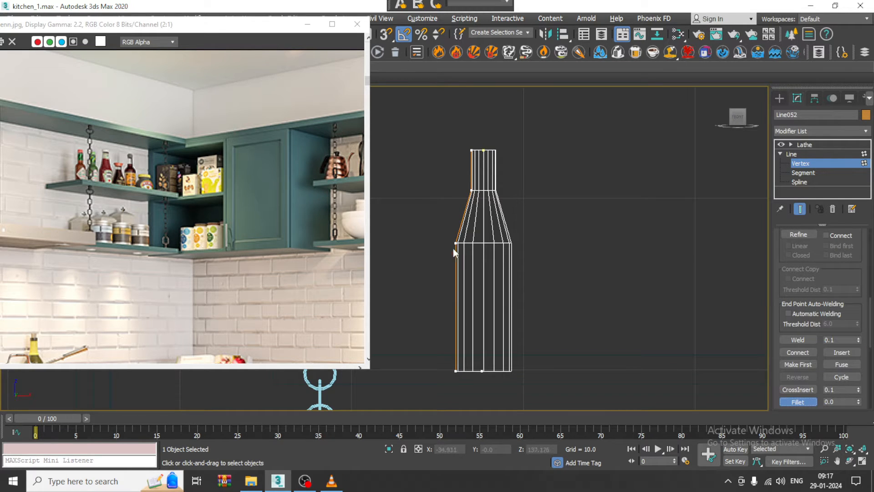
{"action": "mouse_move", "coordinate": [457, 243]}
{"action": "left_mouse_down"}
{"action": "mouse_move", "coordinate": [449, 222]}
{"action": "mouse_move", "coordinate": [458, 236]}
{"action": "left_mouse_up"}
{"action": "left_click_drag", "start_coordinate": [468, 191], "coordinate": [476, 178]}
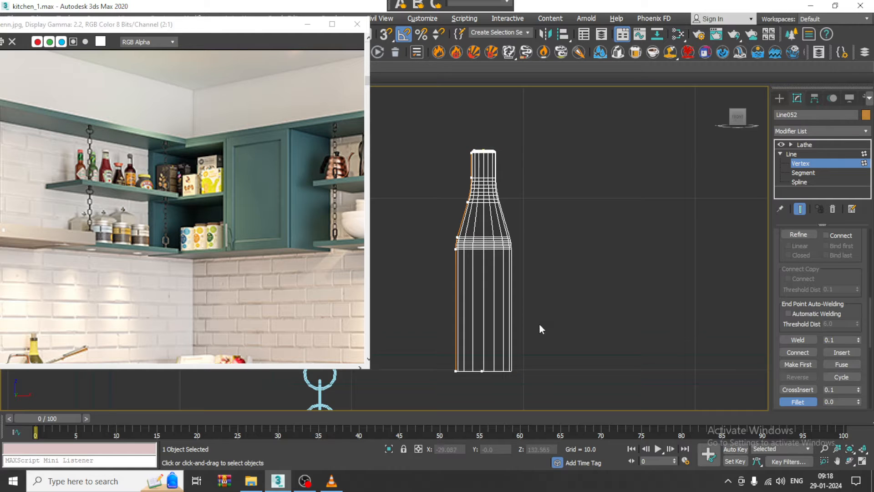
{"action": "middle_click_drag", "start_coordinate": [539, 324], "coordinate": [529, 293]}
{"action": "left_click_drag", "start_coordinate": [447, 337], "coordinate": [451, 329]}
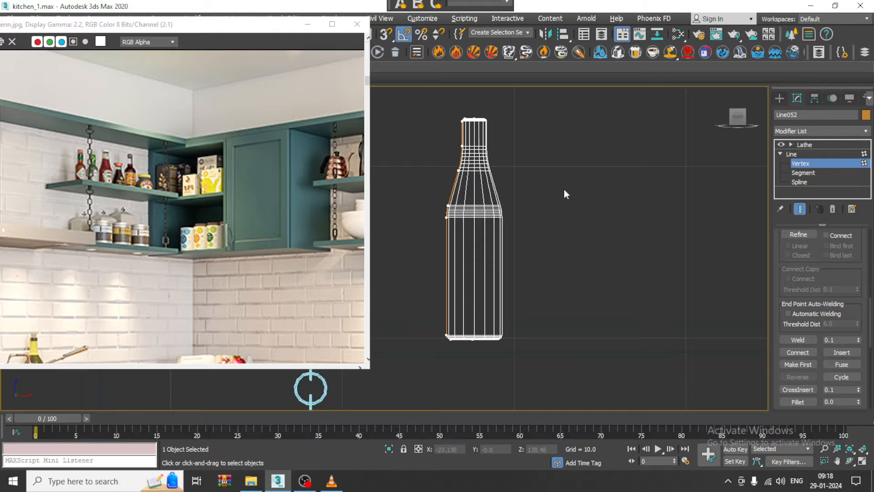
{"action": "middle_click_drag", "start_coordinate": [563, 194], "coordinate": [575, 226]}
{"action": "left_click", "coordinate": [806, 145]}
Move the bottle horizontally toward the upper chain-hung shelf in the perspective view
{"action": "middle_click_drag", "start_coordinate": [561, 286], "coordinate": [554, 316]}
{"action": "key", "text": "alt+w"}
{"action": "middle_click", "coordinate": [542, 300]}
{"action": "key", "text": "z"}
{"action": "key", "text": "alt+w"}
{"action": "scroll", "coordinate": [544, 302], "scroll_direction": "down", "scroll_amount": 6}
{"action": "scroll", "coordinate": [554, 315], "scroll_direction": "up", "scroll_amount": 2}
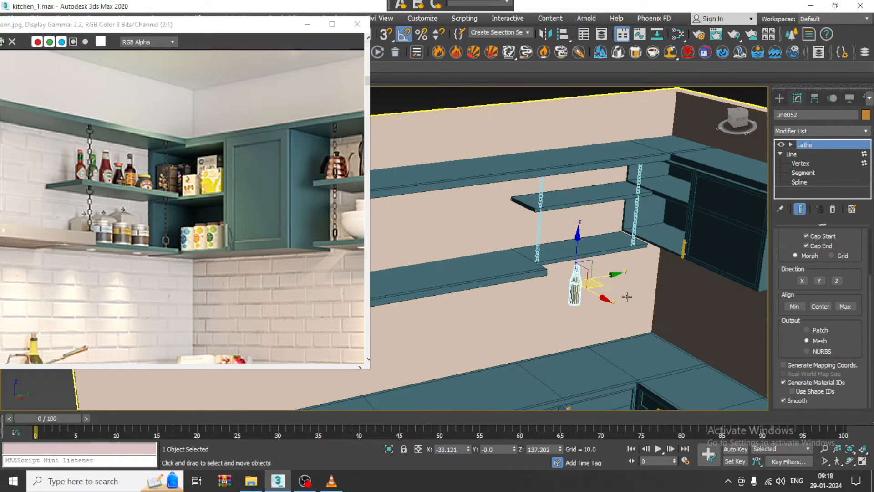
{"action": "left_click", "coordinate": [599, 294]}
{"action": "left_click", "coordinate": [582, 294]}
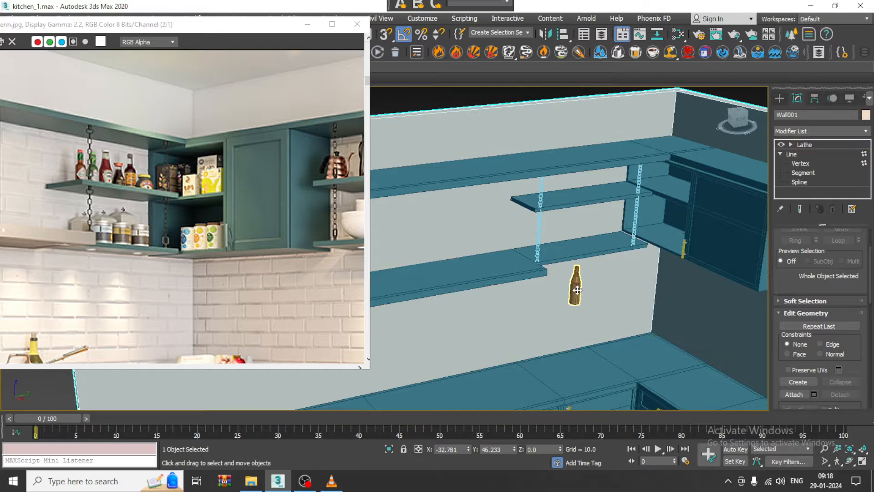
{"action": "left_click_drag", "start_coordinate": [582, 294], "coordinate": [541, 196]}
{"action": "middle_click_drag", "start_coordinate": [542, 197], "coordinate": [543, 222], "text": "alt"}
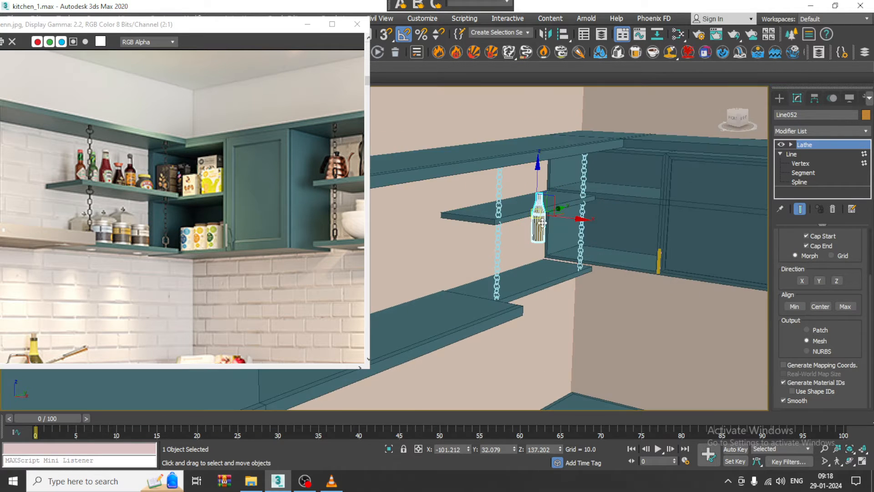
Align the bottle to the upper chain-hung shelf by pivot points on X, Y and Z, and raise it onto the shelf
{"action": "key", "text": "alt+a"}
{"action": "left_click", "coordinate": [485, 214]}
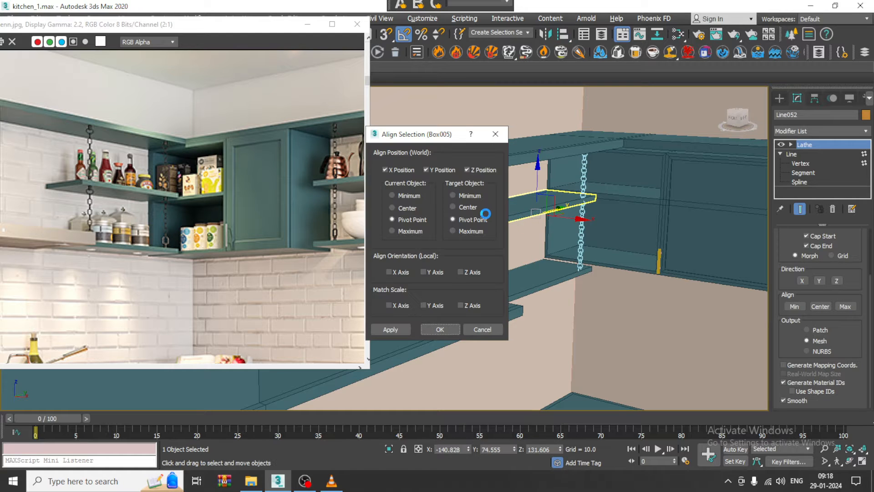
{"action": "left_click", "coordinate": [444, 329]}
{"action": "middle_click_drag", "start_coordinate": [547, 230], "coordinate": [527, 232], "text": "alt"}
{"action": "scroll", "coordinate": [485, 228], "scroll_direction": "up", "scroll_amount": 4}
{"action": "left_click_drag", "start_coordinate": [519, 228], "coordinate": [554, 182]}
{"action": "middle_click_drag", "start_coordinate": [554, 181], "coordinate": [516, 233], "text": "alt"}
{"action": "scroll", "coordinate": [532, 200], "scroll_direction": "up", "scroll_amount": 5}
{"action": "scroll", "coordinate": [516, 233], "scroll_direction": "up", "scroll_amount": 2}
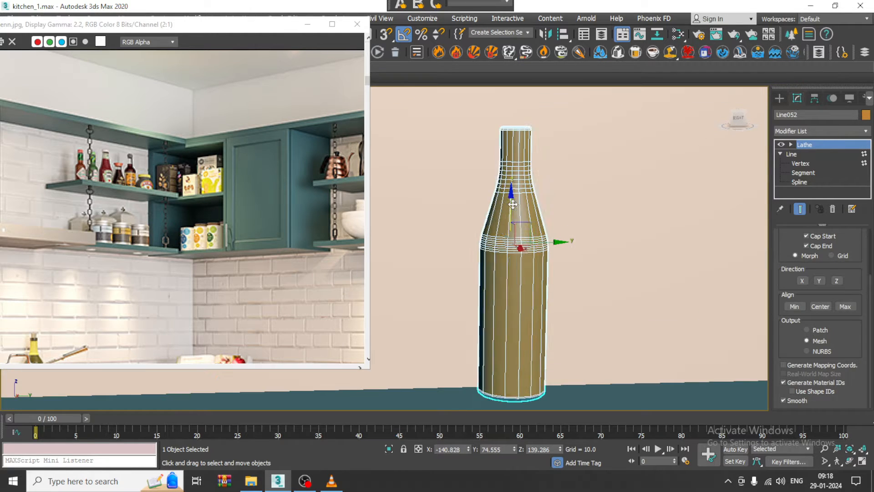
Lower the two profile vertices at the base of the bottle's neck to reshape the slope above the shoulder
{"action": "left_click", "coordinate": [799, 164]}
{"action": "scroll", "coordinate": [426, 189], "scroll_direction": "up", "scroll_amount": 2}
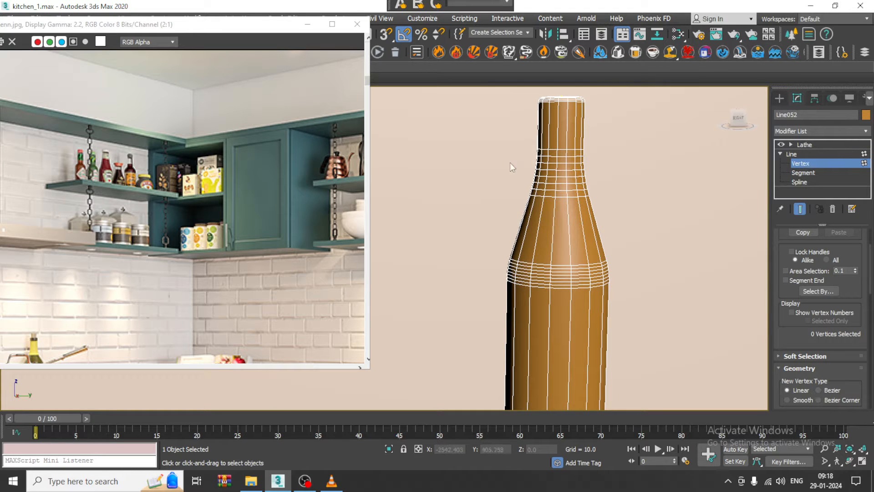
{"action": "left_click_drag", "start_coordinate": [571, 191], "coordinate": [619, 215]}
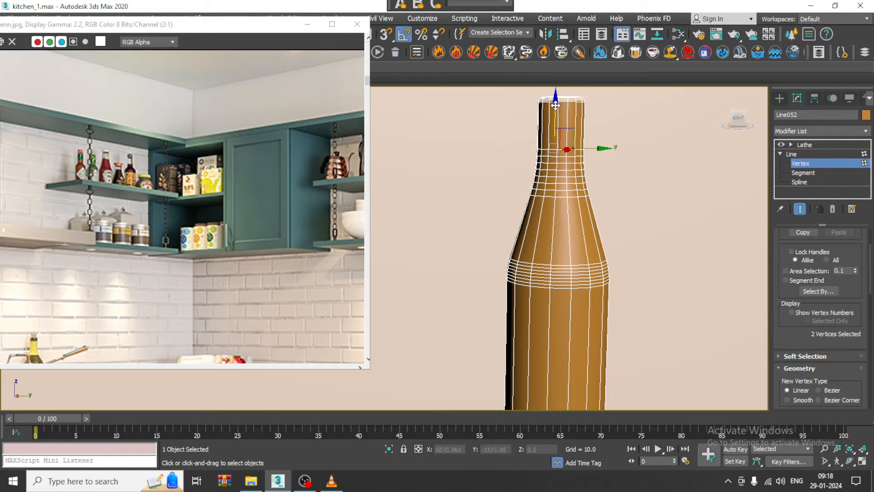
{"action": "left_click_drag", "start_coordinate": [556, 106], "coordinate": [564, 131]}
{"action": "scroll", "coordinate": [548, 131], "scroll_direction": "down", "scroll_amount": 3}
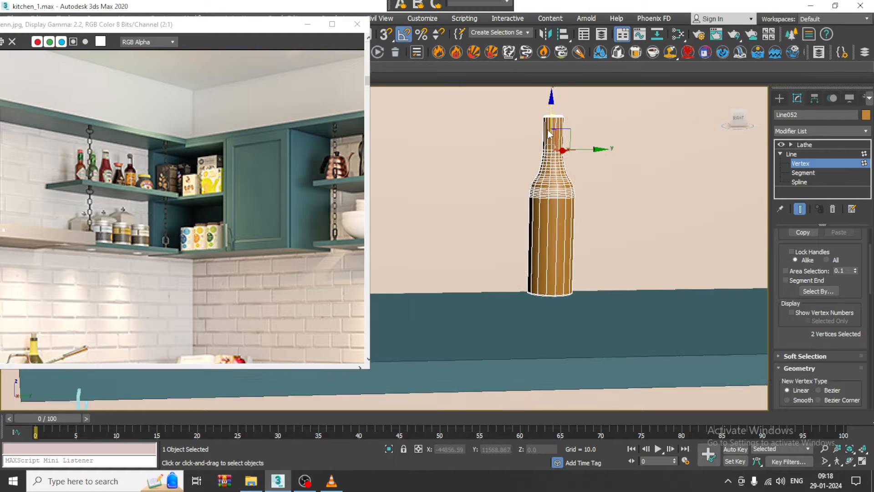
Shorten the bottle's neck by lowering its three topmost profile vertices, and return to the Lathe level
{"action": "middle_click_drag", "start_coordinate": [548, 131], "coordinate": [546, 145]}
{"action": "left_click_drag", "start_coordinate": [515, 126], "coordinate": [571, 139]}
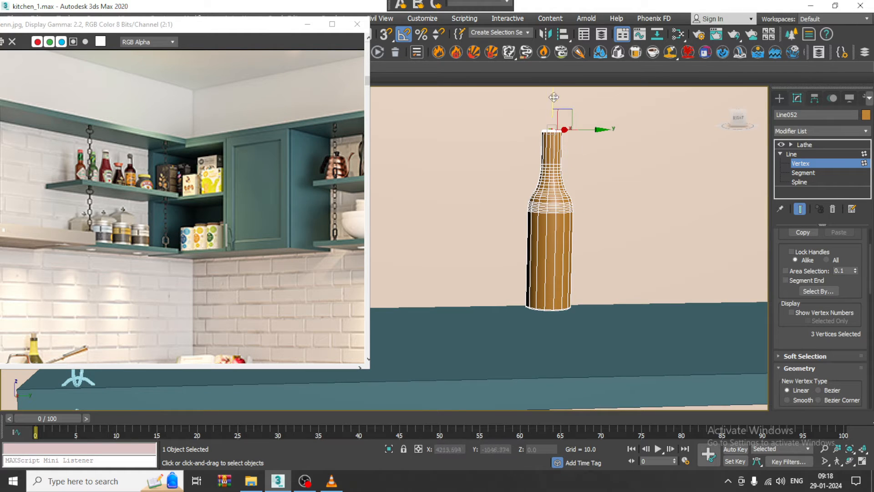
{"action": "left_click_drag", "start_coordinate": [554, 97], "coordinate": [560, 108]}
{"action": "scroll", "coordinate": [564, 160], "scroll_direction": "down", "scroll_amount": 3}
{"action": "middle_click_drag", "start_coordinate": [564, 160], "coordinate": [580, 169], "text": "alt"}
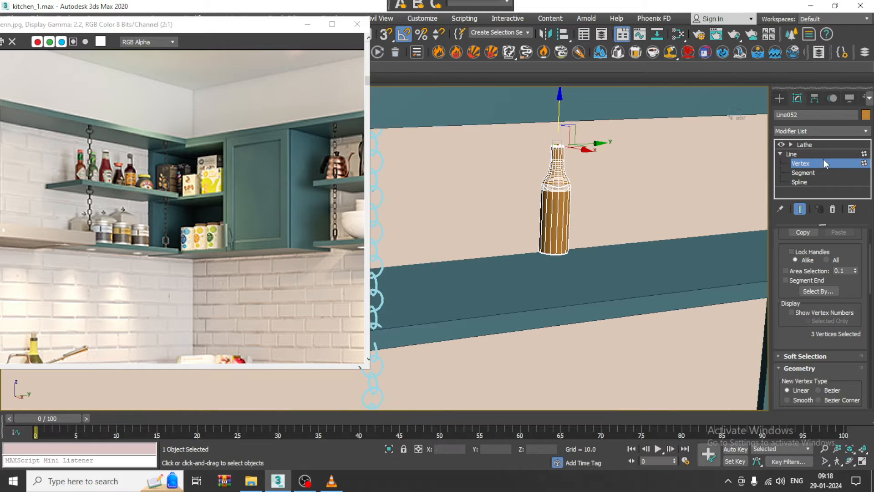
{"action": "left_click", "coordinate": [809, 143]}
Raise the bottle slightly to a Z position of about 139.36 so that its base rests on the shelf
{"action": "middle_click_drag", "start_coordinate": [478, 201], "coordinate": [540, 234], "text": "alt"}
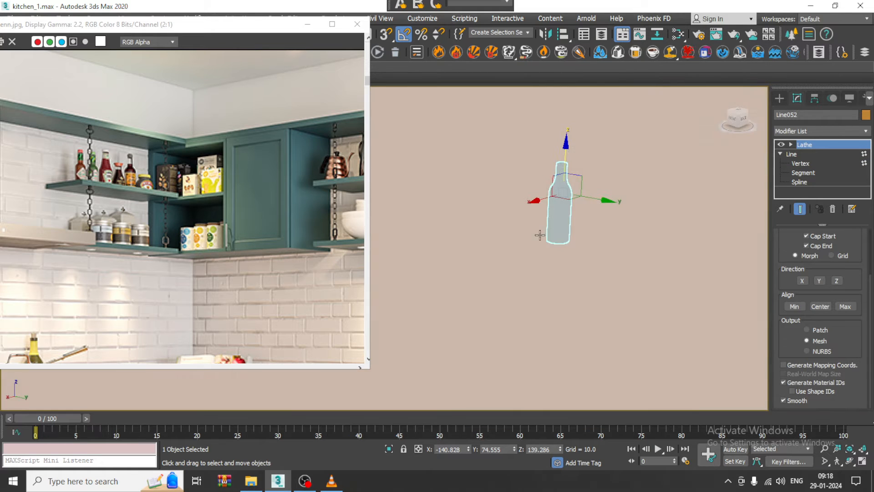
{"action": "middle_click_drag", "start_coordinate": [618, 227], "coordinate": [565, 210], "text": "alt"}
{"action": "scroll", "coordinate": [565, 211], "scroll_direction": "up", "scroll_amount": 3}
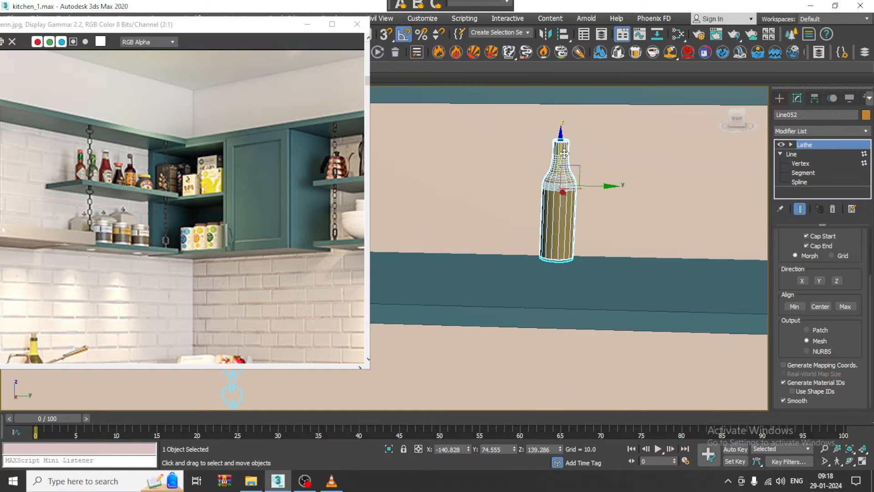
{"action": "left_click_drag", "start_coordinate": [564, 154], "coordinate": [583, 149]}
{"action": "middle_click_drag", "start_coordinate": [523, 183], "coordinate": [551, 207], "text": "alt"}
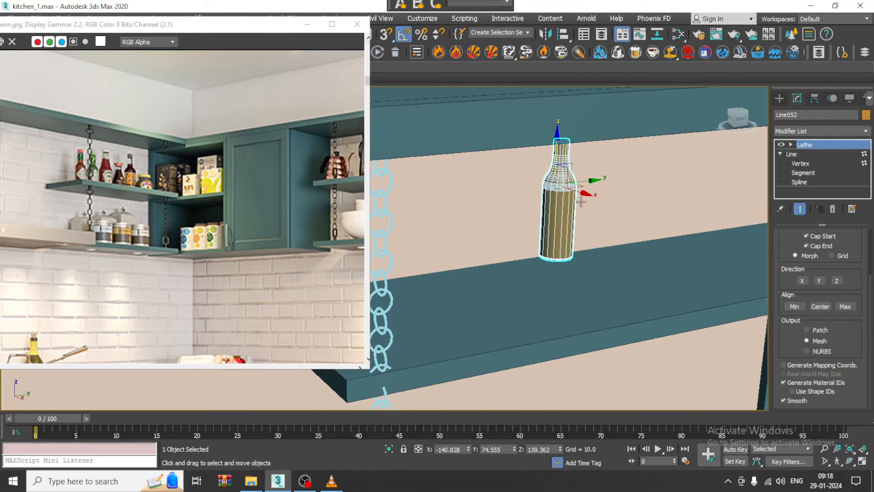
Move the bottle to the shelf's end beside the outer chain, at about X -135.13, Y 49.34, and raise it to about Z 139.89
{"action": "left_click_drag", "start_coordinate": [581, 201], "coordinate": [484, 216]}
{"action": "scroll", "coordinate": [625, 199], "scroll_direction": "down", "scroll_amount": 2}
{"action": "middle_click_drag", "start_coordinate": [500, 225], "coordinate": [467, 206], "text": "alt"}
{"action": "key", "text": "r"}
{"action": "key", "text": "w"}
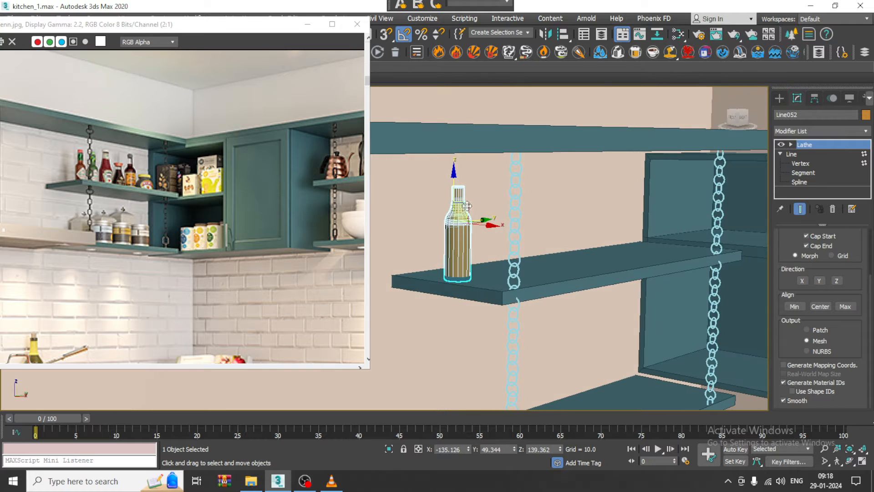
{"action": "left_click_drag", "start_coordinate": [454, 192], "coordinate": [454, 188]}
{"action": "key", "text": "shift+z"}
Clone the bottle along Y as two independent copies spaced about 4 units apart in a row on the shelf
{"action": "mouse_move", "coordinate": [490, 217]}
{"action": "left_mouse_down", "text": "shift"}
{"action": "mouse_move", "coordinate": [528, 217]}
{"action": "mouse_move", "coordinate": [510, 226]}
{"action": "left_mouse_up", "text": "shift"}
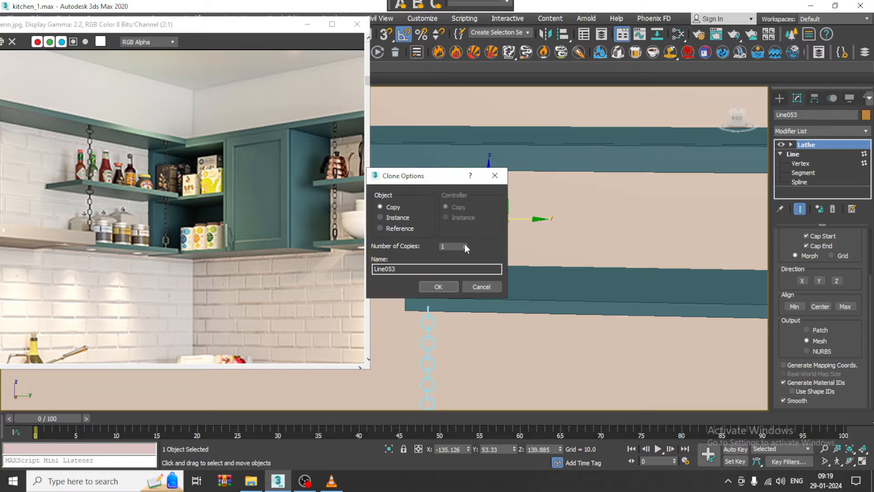
{"action": "left_click", "coordinate": [450, 286]}
{"action": "middle_click_drag", "start_coordinate": [617, 237], "coordinate": [527, 244]}
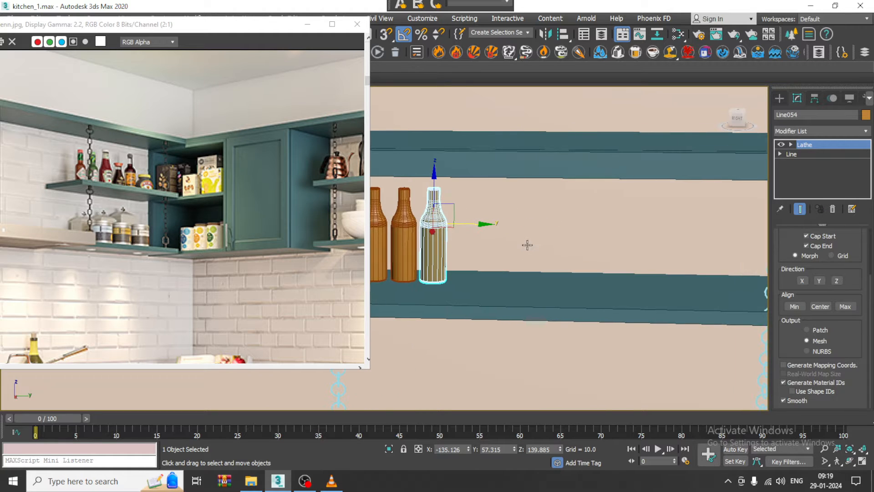
In the Left view, draw an open Line half-profile of a wider bottle beside the row, with flared rim, short neck, sloping shoulder, straight side and flat base
{"action": "key", "text": "alt+w"}
{"action": "middle_click", "coordinate": [589, 154]}
{"action": "key", "text": "alt+w"}
{"action": "key", "text": "z"}
{"action": "scroll", "coordinate": [569, 182], "scroll_direction": "down", "scroll_amount": 3}
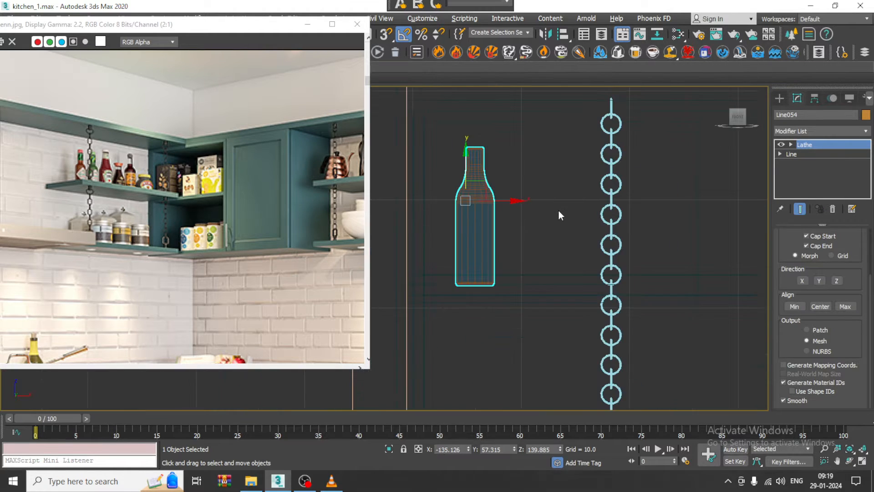
{"action": "middle_click_drag", "start_coordinate": [558, 209], "coordinate": [575, 224]}
{"action": "key", "text": "alt+w"}
{"action": "middle_click", "coordinate": [355, 390]}
{"action": "key", "text": "alt+w"}
{"action": "key", "text": "z"}
{"action": "scroll", "coordinate": [606, 212], "scroll_direction": "down", "scroll_amount": 6}
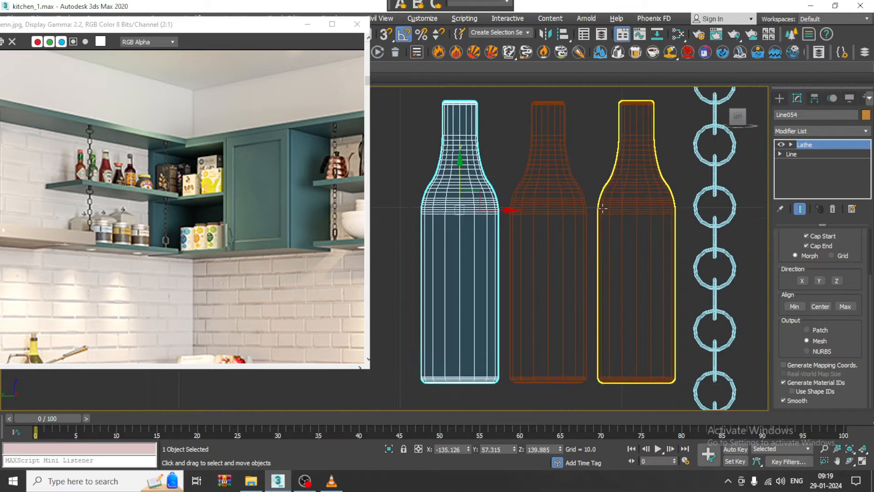
{"action": "scroll", "coordinate": [514, 195], "scroll_direction": "up", "scroll_amount": 2}
{"action": "left_click", "coordinate": [779, 97]}
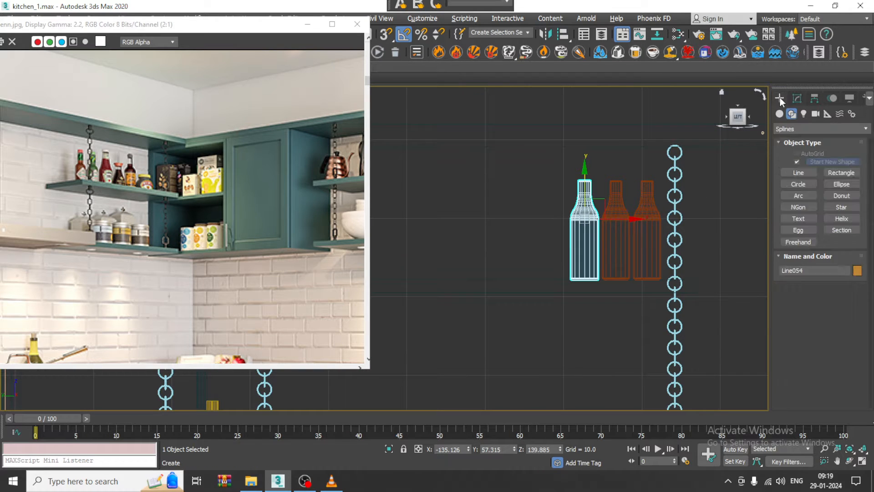
{"action": "left_click", "coordinate": [799, 172]}
{"action": "middle_click_drag", "start_coordinate": [521, 199], "coordinate": [537, 210]}
{"action": "scroll", "coordinate": [535, 209], "scroll_direction": "up", "scroll_amount": 2}
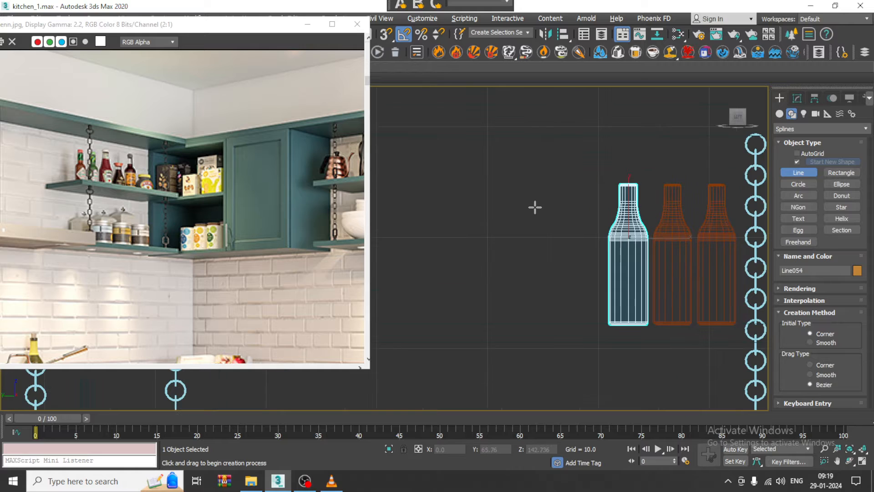
{"action": "scroll", "coordinate": [544, 195], "scroll_direction": "up", "scroll_amount": 2}
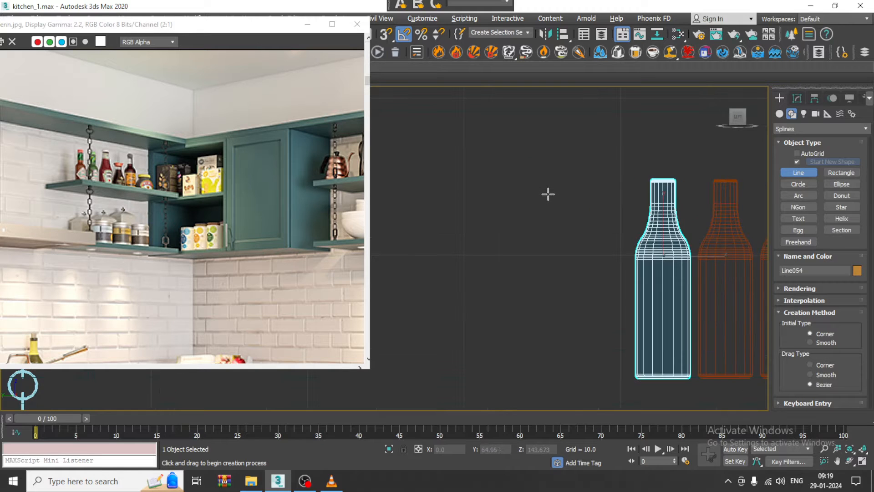
{"action": "left_click", "coordinate": [548, 195]}
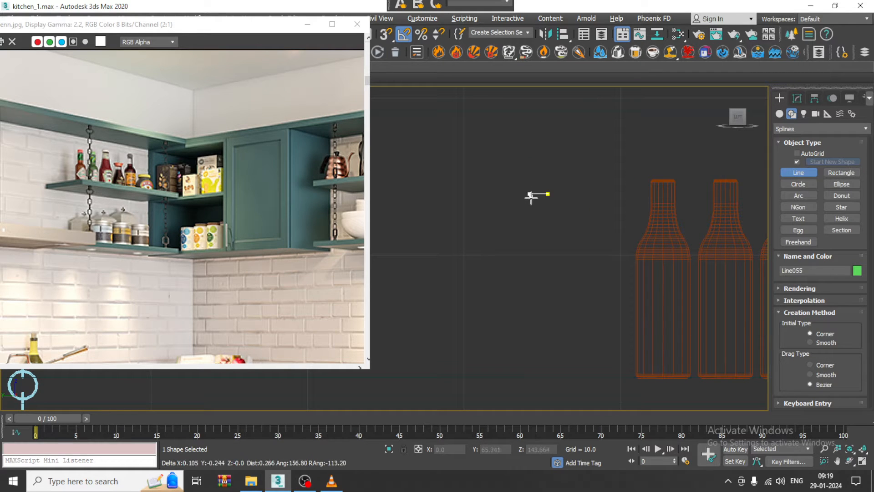
{"action": "left_click", "coordinate": [537, 210]}
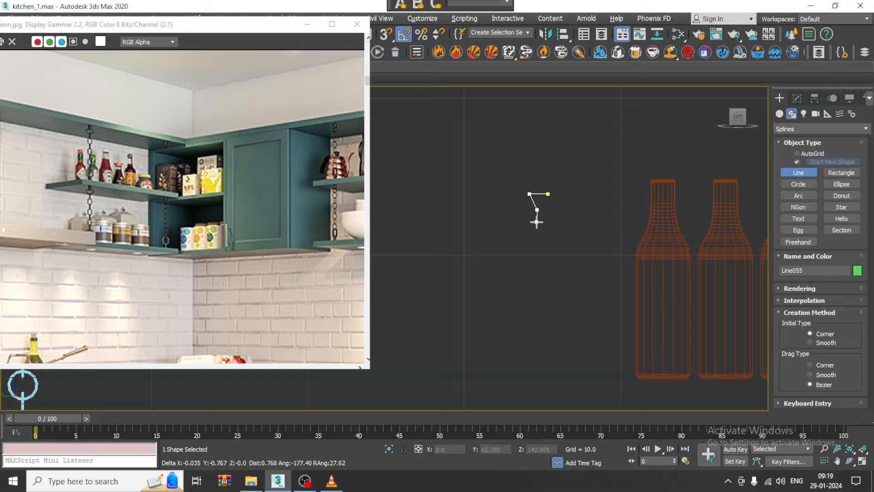
{"action": "left_click", "coordinate": [537, 218]}
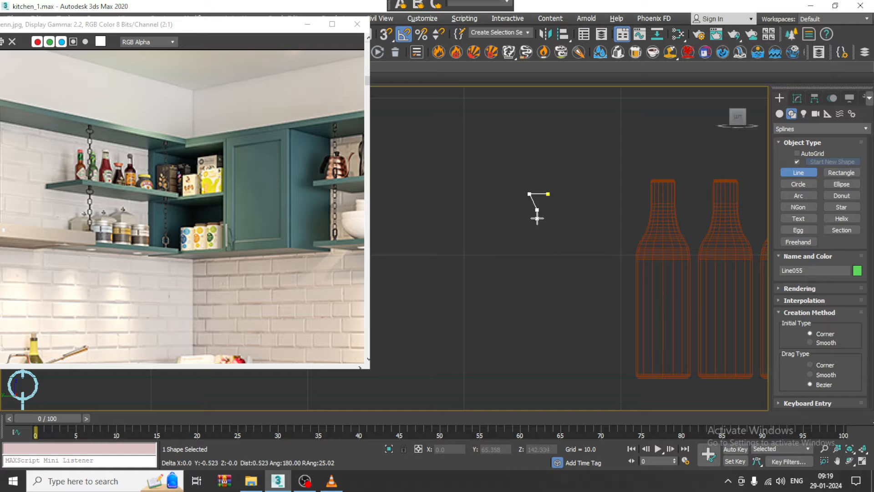
{"action": "left_click", "coordinate": [521, 259]}
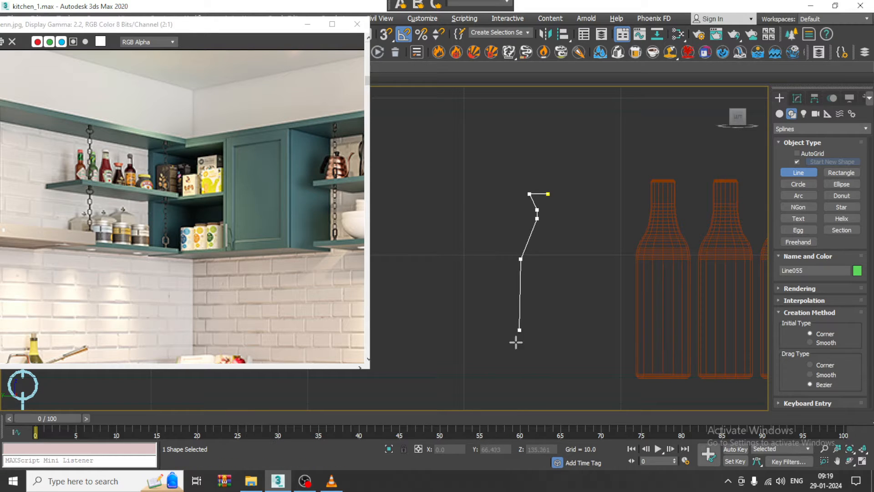
{"action": "left_click", "coordinate": [522, 375]}
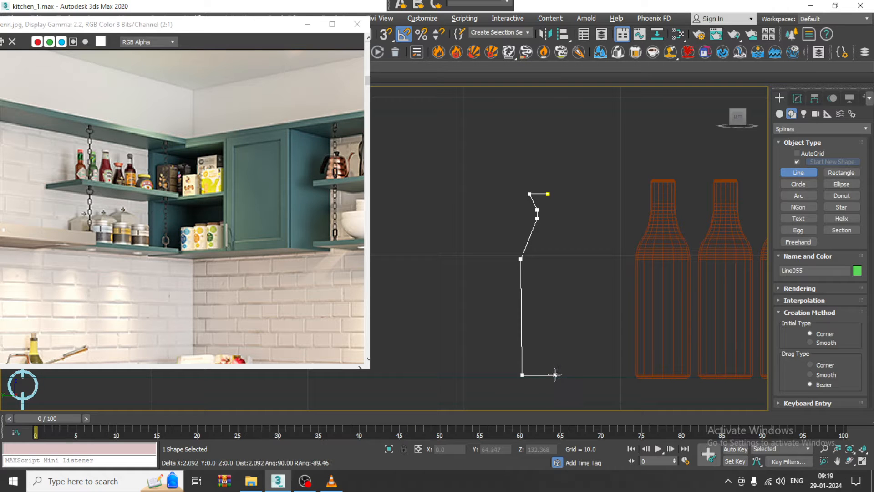
{"action": "right_click", "coordinate": [555, 374]}
{"action": "right_click", "coordinate": [555, 375]}
Fillet the new profile's shoulder, outer rim and base corner vertices, rounding the rim by about 0.27
{"action": "key", "text": "1"}
{"action": "scroll", "coordinate": [538, 228], "scroll_direction": "up", "scroll_amount": 2}
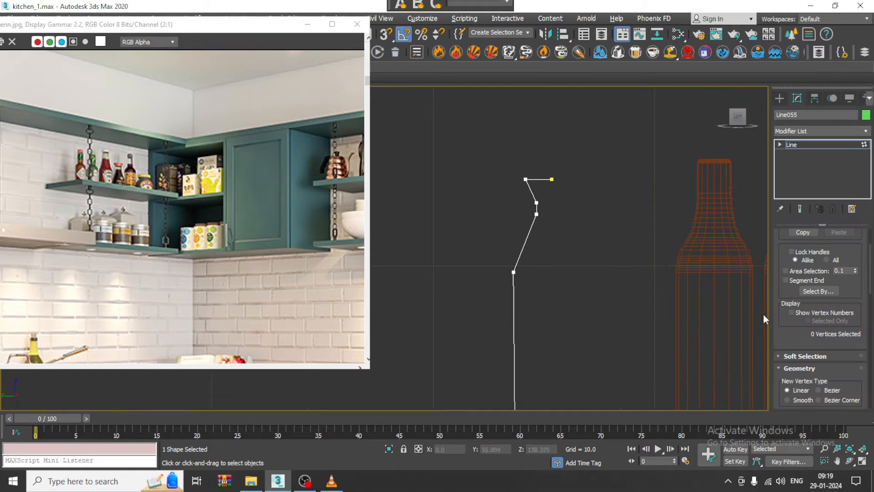
{"action": "left_click_drag", "start_coordinate": [786, 323], "coordinate": [787, 318]}
{"action": "scroll", "coordinate": [786, 318], "scroll_direction": "down", "scroll_amount": 10}
{"action": "left_click", "coordinate": [798, 307]}
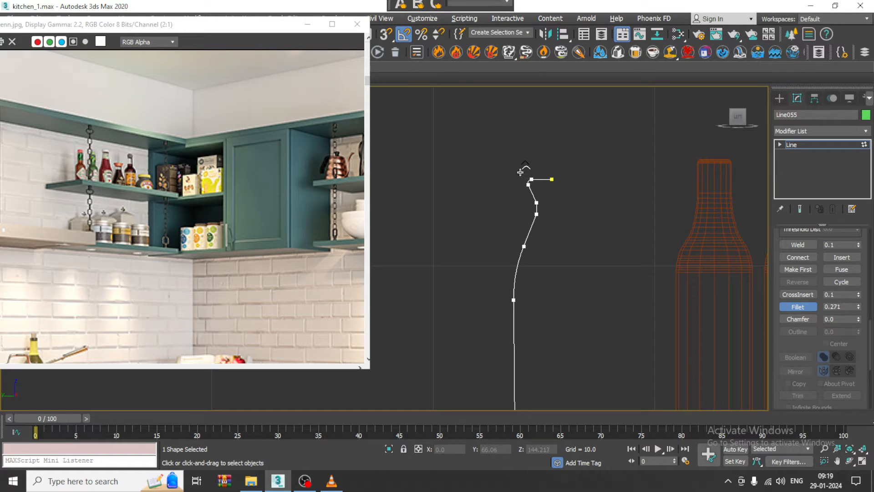
{"action": "middle_click_drag", "start_coordinate": [569, 286], "coordinate": [535, 244]}
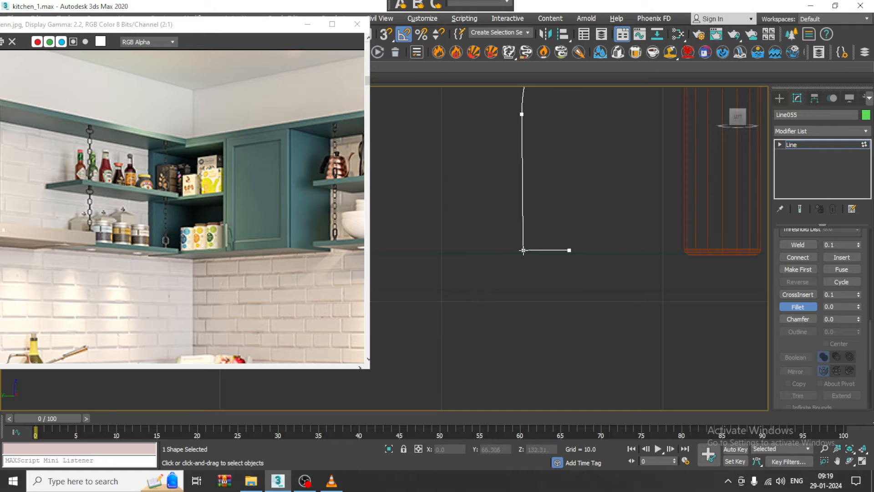
{"action": "middle_click_drag", "start_coordinate": [617, 230], "coordinate": [617, 276]}
{"action": "right_click", "coordinate": [575, 203]}
{"action": "scroll", "coordinate": [575, 203], "scroll_direction": "down", "scroll_amount": 2}
{"action": "middle_click_drag", "start_coordinate": [574, 203], "coordinate": [590, 246]}
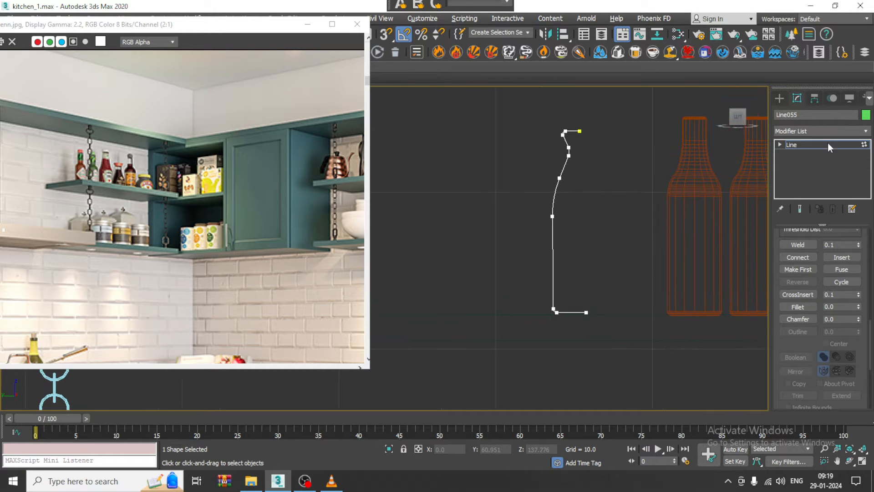
Apply a Lathe modifier to the filleted profile and align its axis to Max to form the wide bottle
{"action": "left_click", "coordinate": [802, 145]}
{"action": "left_click", "coordinate": [819, 130]}
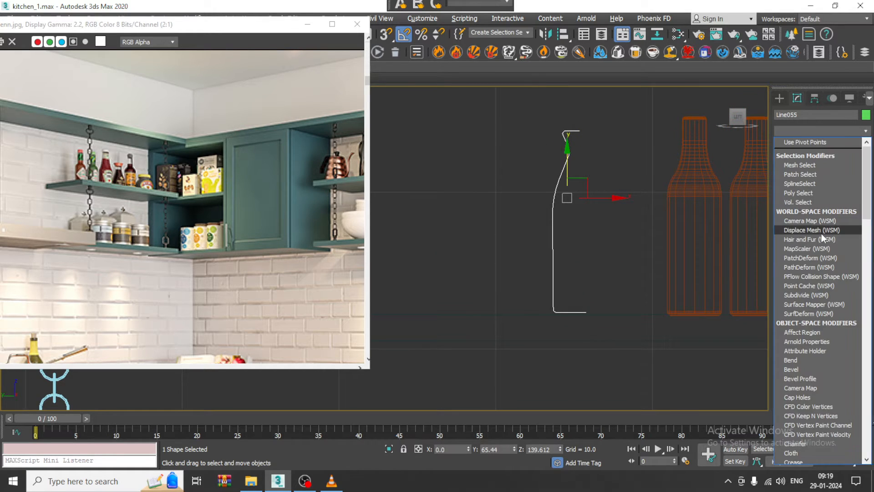
{"action": "key", "text": "l"}
{"action": "key", "text": "Return"}
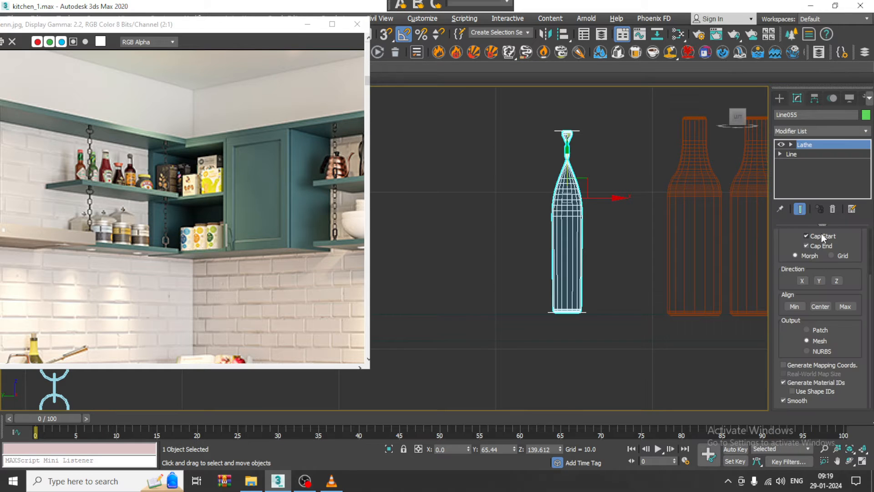
{"action": "left_click", "coordinate": [845, 306]}
{"action": "scroll", "coordinate": [592, 199], "scroll_direction": "up", "scroll_amount": 2}
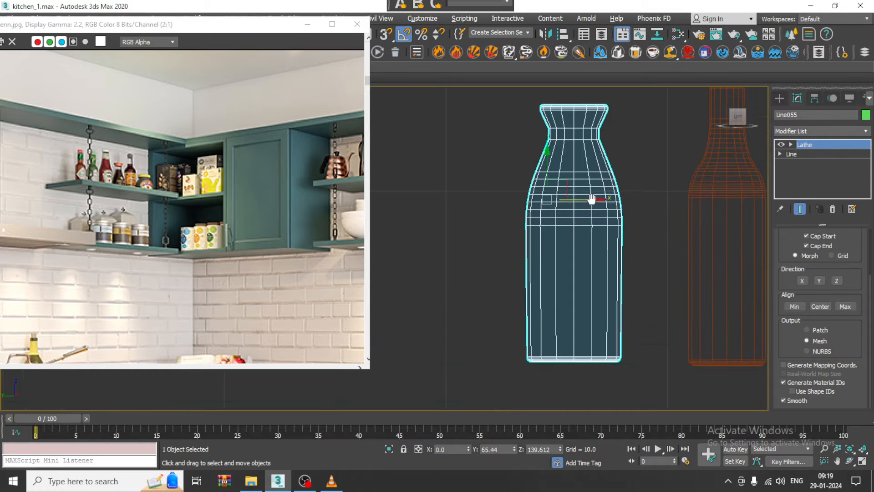
{"action": "scroll", "coordinate": [590, 199], "scroll_direction": "up", "scroll_amount": 1}
{"action": "scroll", "coordinate": [598, 195], "scroll_direction": "down", "scroll_amount": 4}
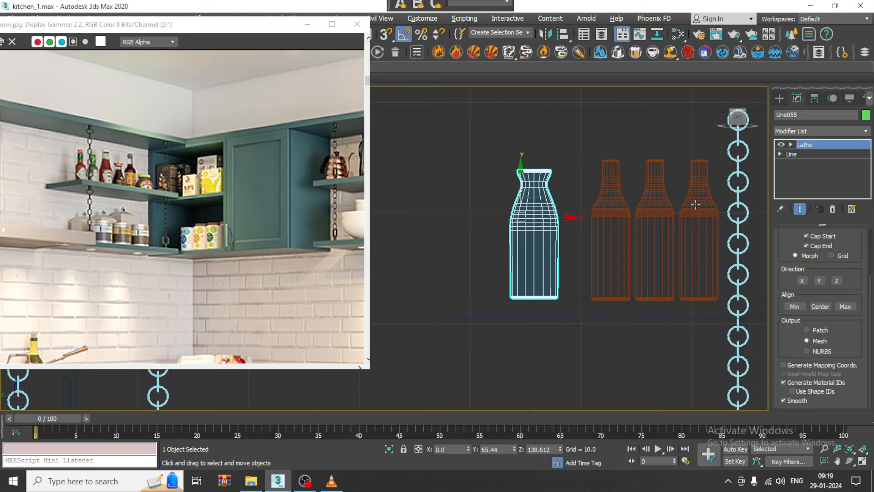
Shorten the wide bottle by lowering its seven upper profile vertices, and return to the Lathe level
{"action": "left_click", "coordinate": [800, 163]}
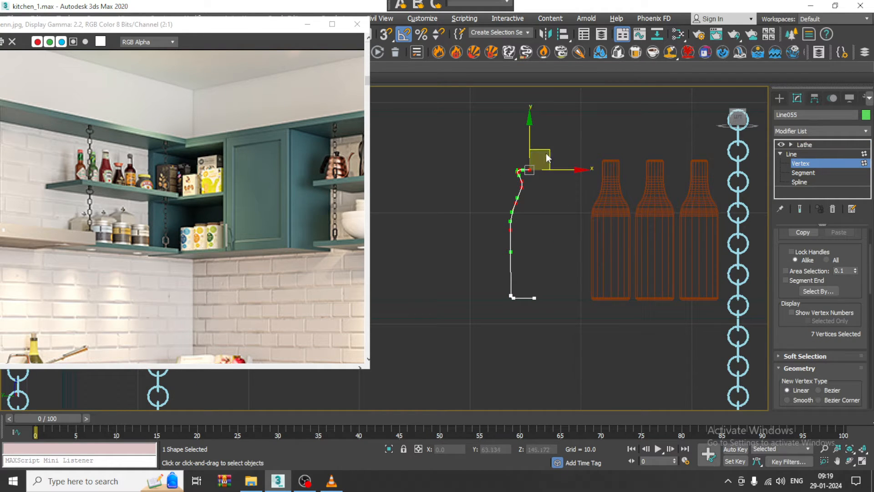
{"action": "left_click_drag", "start_coordinate": [527, 132], "coordinate": [536, 154]}
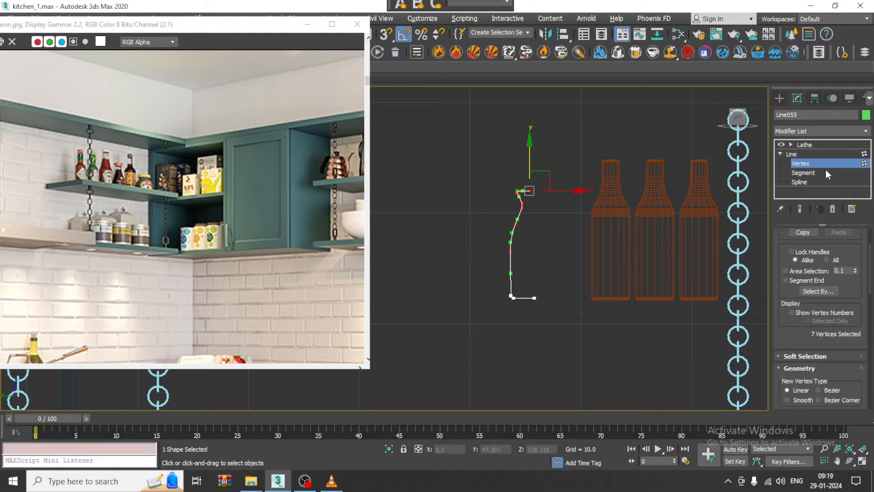
{"action": "left_click", "coordinate": [821, 144]}
In the perspective view, move the profile's inner rim vertex about 0.35 along Y toward the lathe axis with the end result shown, and return to Lathe
{"action": "middle_click_drag", "start_coordinate": [577, 242], "coordinate": [548, 239]}
{"action": "key", "text": "alt+w"}
{"action": "middle_click_drag", "start_coordinate": [649, 339], "coordinate": [640, 339]}
{"action": "key", "text": "alt+w"}
{"action": "scroll", "coordinate": [625, 315], "scroll_direction": "down", "scroll_amount": 4}
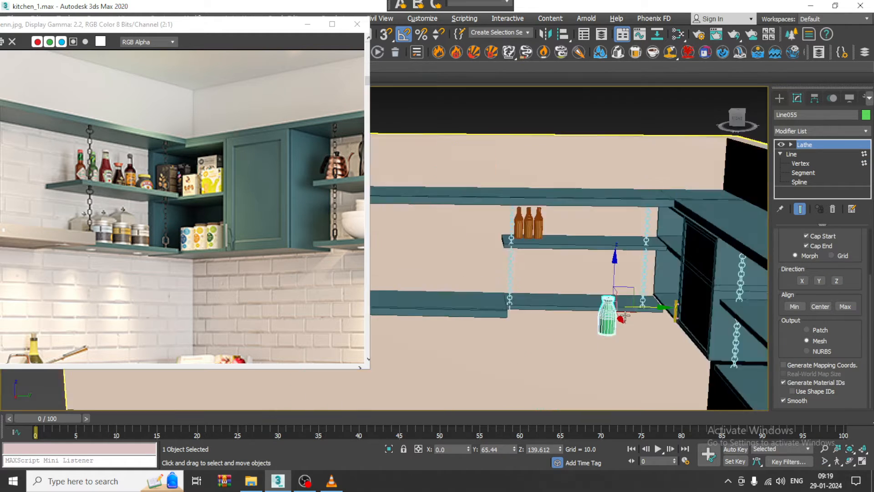
{"action": "scroll", "coordinate": [625, 316], "scroll_direction": "down", "scroll_amount": 3}
{"action": "scroll", "coordinate": [615, 273], "scroll_direction": "up", "scroll_amount": 3}
{"action": "middle_click_drag", "start_coordinate": [610, 278], "coordinate": [614, 306], "text": "alt"}
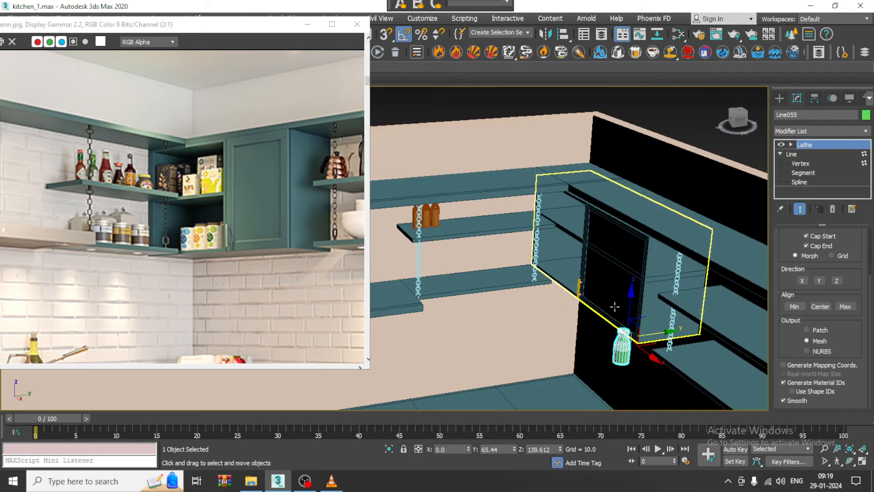
{"action": "key", "text": "z"}
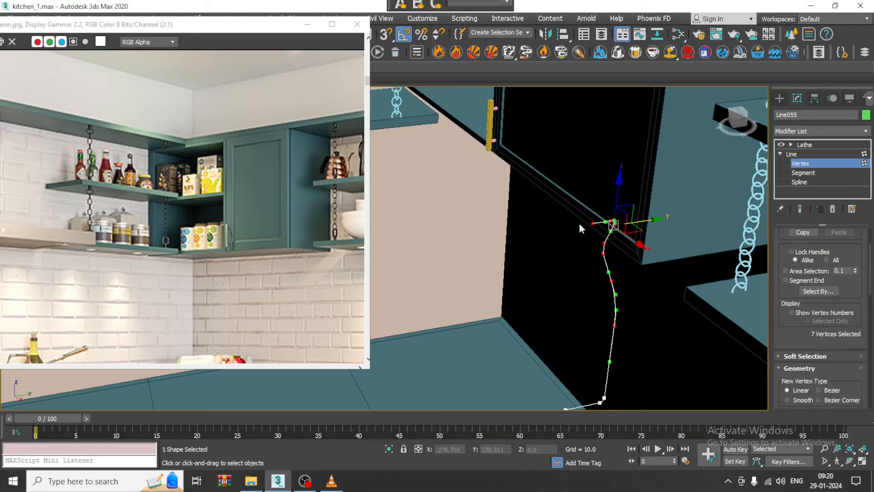
{"action": "left_click", "coordinate": [595, 224]}
{"action": "left_click", "coordinate": [798, 210]}
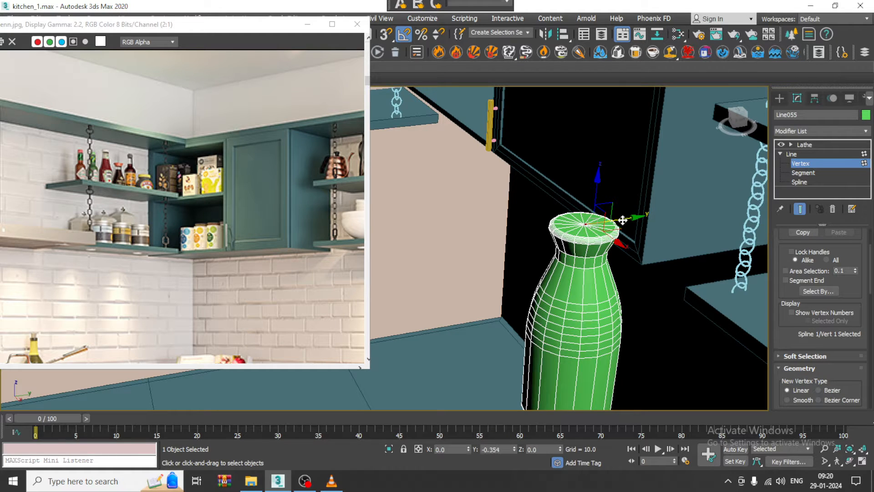
{"action": "left_click", "coordinate": [827, 145]}
{"action": "scroll", "coordinate": [634, 250], "scroll_direction": "down", "scroll_amount": 10}
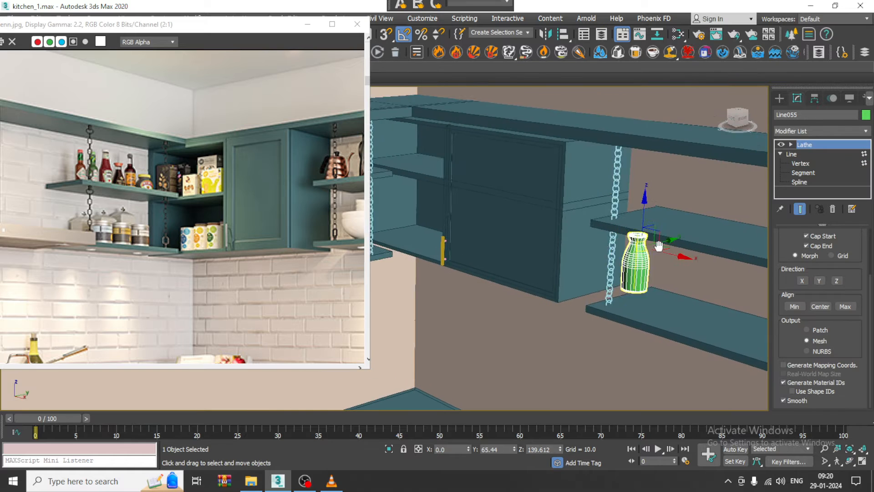
Try to align the green bottle to one of the orange bottles by pivot points
{"action": "key", "text": "alt+a"}
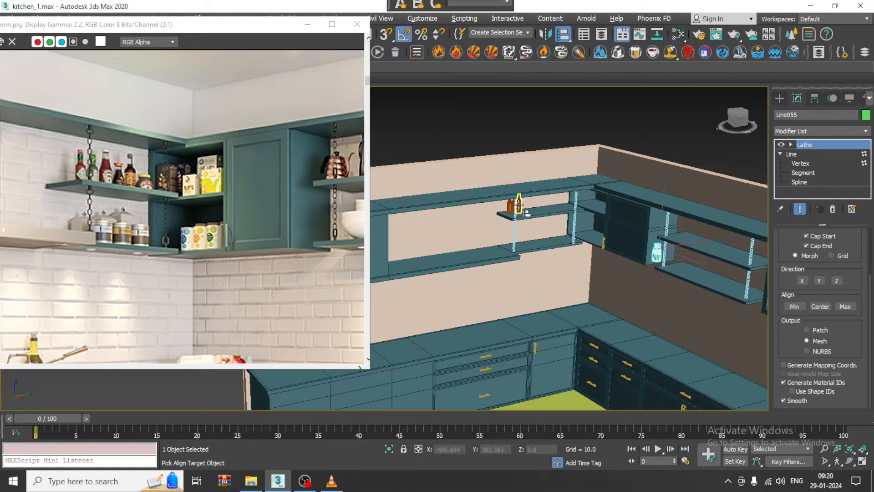
{"action": "left_click", "coordinate": [517, 206]}
{"action": "left_click", "coordinate": [456, 329]}
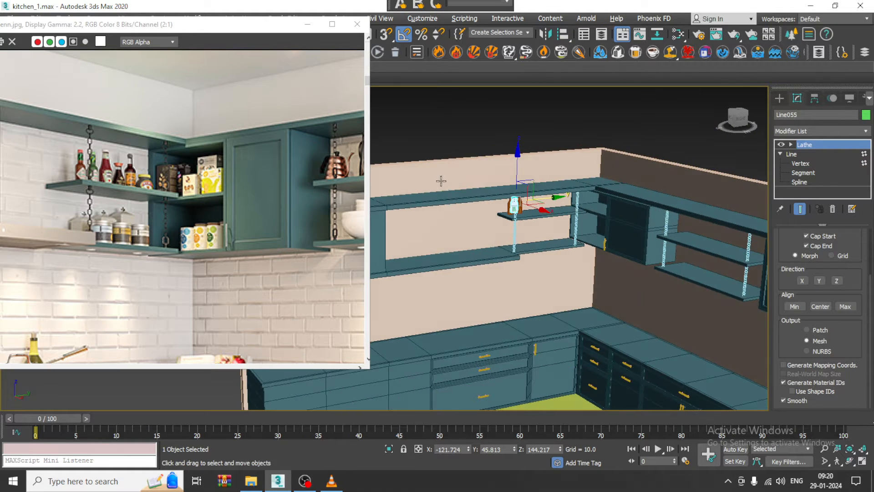
Align the green bottle to the upper chain-hung shelf by pivot points on X, Y and Z
{"action": "middle_click_drag", "start_coordinate": [541, 223], "coordinate": [499, 231], "text": "alt"}
{"action": "scroll", "coordinate": [517, 211], "scroll_direction": "up", "scroll_amount": 5}
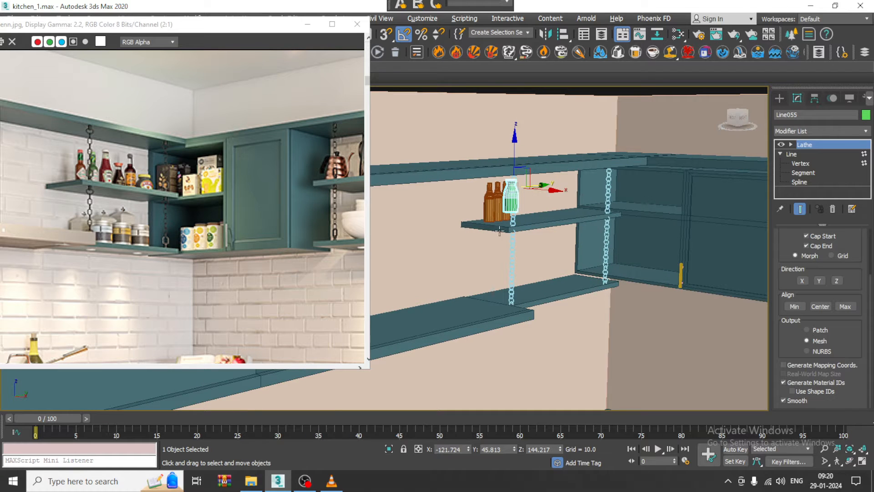
{"action": "scroll", "coordinate": [499, 230], "scroll_direction": "up", "scroll_amount": 2}
{"action": "key", "text": "alt+a"}
{"action": "left_click", "coordinate": [544, 217]}
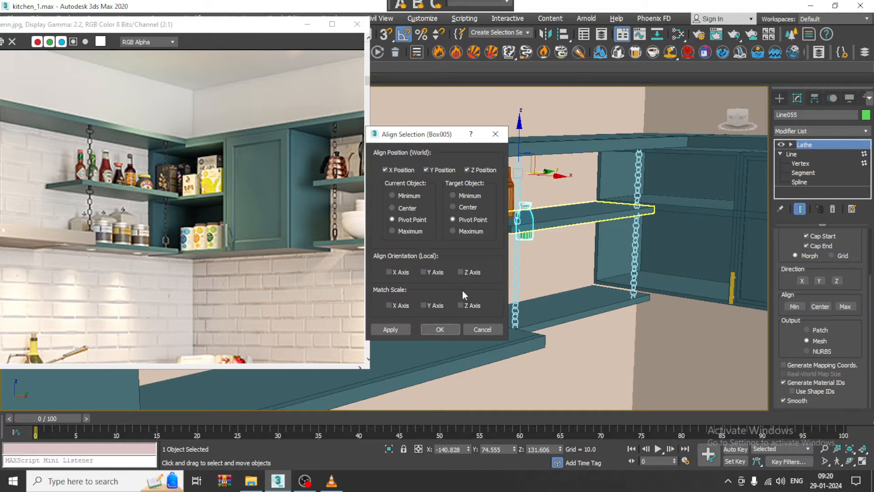
{"action": "left_click", "coordinate": [457, 328]}
Raise the green bottle onto the shelf at about Z 139.31 and shift it about 9.77 along X toward the shelf's front
{"action": "middle_click_drag", "start_coordinate": [456, 329], "coordinate": [524, 191], "text": "alt"}
{"action": "scroll", "coordinate": [525, 180], "scroll_direction": "up", "scroll_amount": 3}
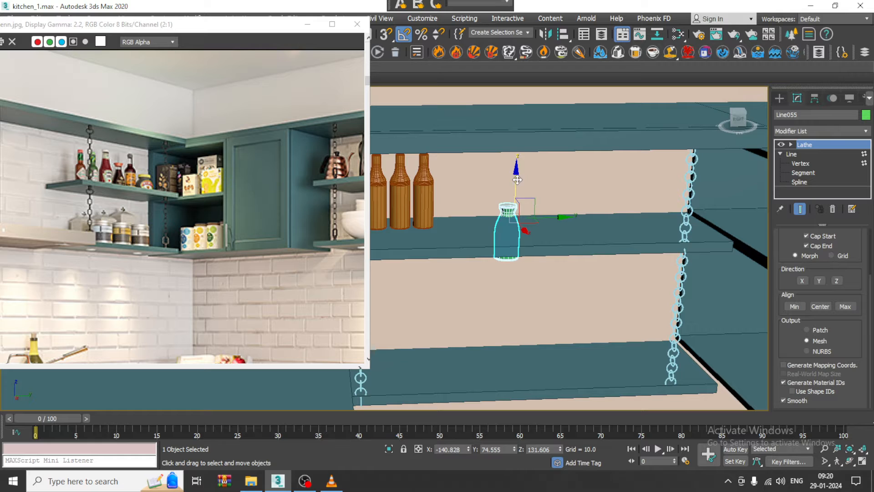
{"action": "left_click_drag", "start_coordinate": [517, 180], "coordinate": [510, 138]}
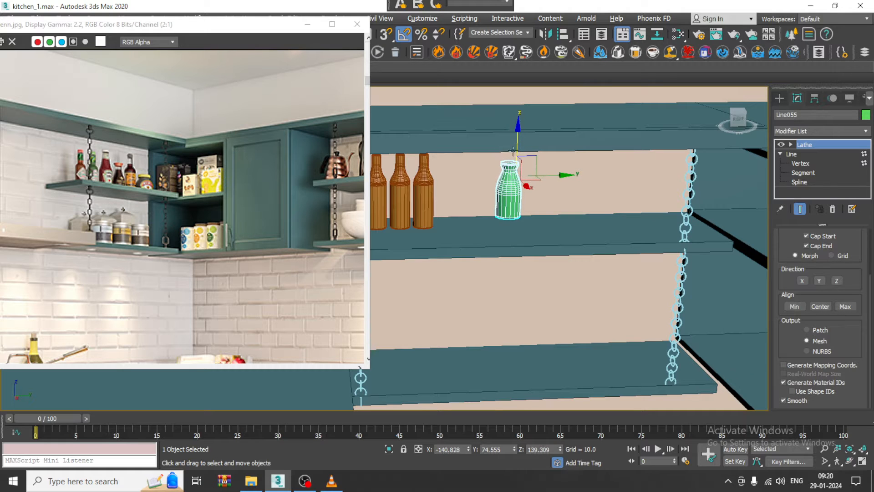
{"action": "middle_click_drag", "start_coordinate": [513, 151], "coordinate": [522, 182], "text": "alt"}
{"action": "left_click_drag", "start_coordinate": [536, 182], "coordinate": [573, 182]}
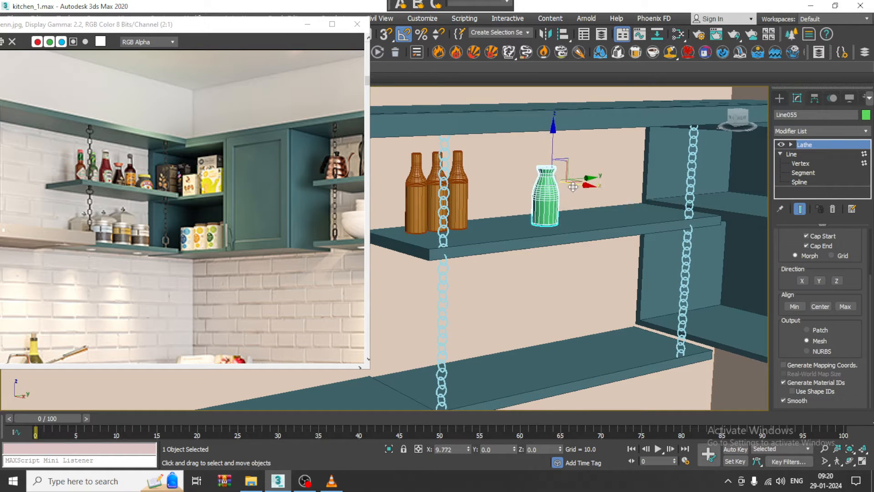
Move the green bottle along the upper chain-hung shelf to about Y 64.11, just beside the orange bottles
{"action": "middle_click_drag", "start_coordinate": [572, 182], "coordinate": [545, 197], "text": "alt"}
{"action": "left_click_drag", "start_coordinate": [591, 180], "coordinate": [524, 181]}
{"action": "middle_click_drag", "start_coordinate": [524, 181], "coordinate": [511, 204], "text": "alt"}
{"action": "mouse_move", "coordinate": [566, 205]}
{"action": "middle_mouse_down", "text": "alt"}
{"action": "mouse_move", "coordinate": [586, 180]}
{"action": "mouse_move", "coordinate": [577, 212]}
{"action": "middle_mouse_up", "text": "alt"}
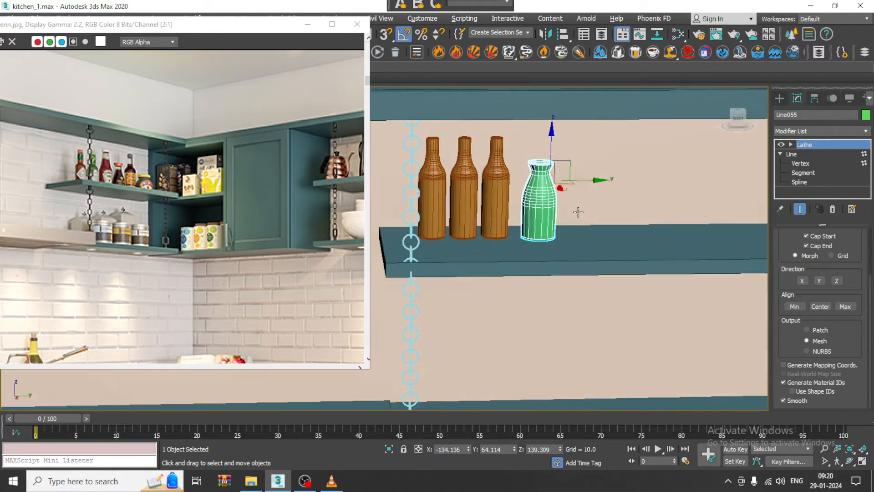
{"action": "scroll", "coordinate": [573, 210], "scroll_direction": "up", "scroll_amount": 2}
{"action": "scroll", "coordinate": [598, 224], "scroll_direction": "down", "scroll_amount": 5}
{"action": "scroll", "coordinate": [599, 224], "scroll_direction": "up", "scroll_amount": 3}
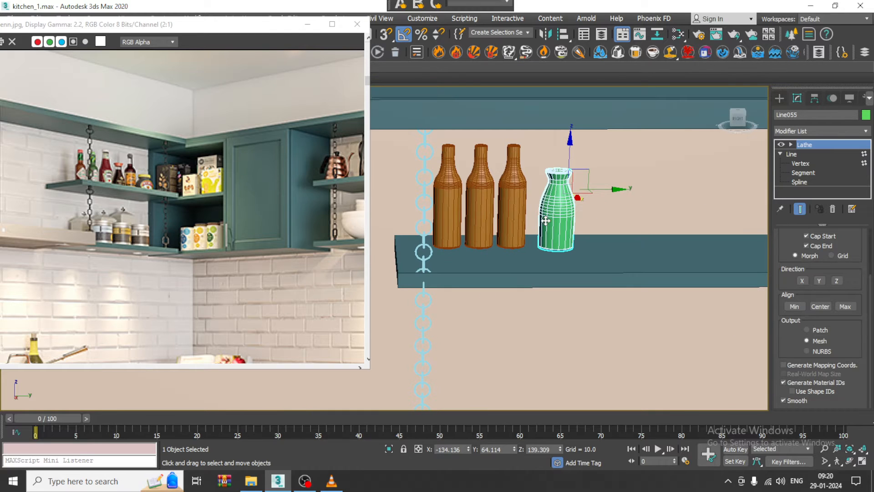
Scale the green bottle and the three orange bottles up uniformly together, and raise them about 0.93 along Z onto the shelf
{"action": "left_click", "coordinate": [510, 207], "text": "ctrl"}
{"action": "left_click", "coordinate": [480, 205], "text": "ctrl"}
{"action": "left_click", "coordinate": [449, 207], "text": "ctrl"}
{"action": "key", "text": "r"}
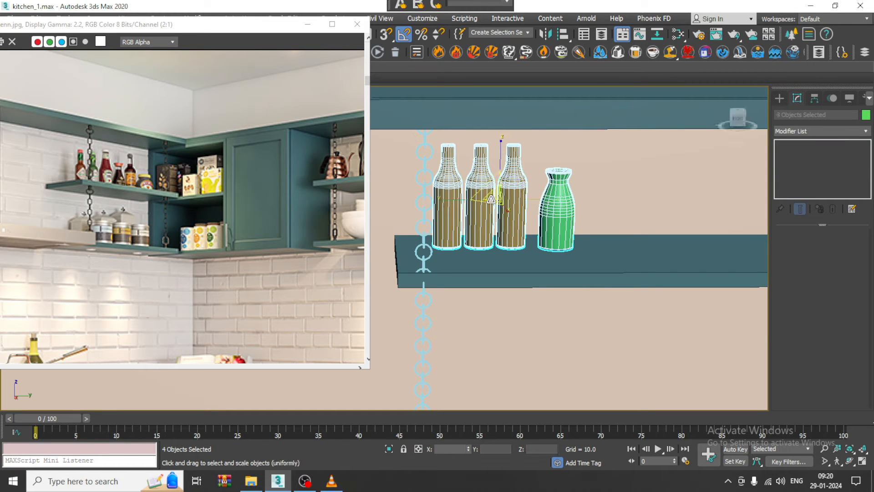
{"action": "left_click_drag", "start_coordinate": [492, 201], "coordinate": [575, 199]}
{"action": "key", "text": "w"}
{"action": "left_click_drag", "start_coordinate": [528, 160], "coordinate": [536, 156]}
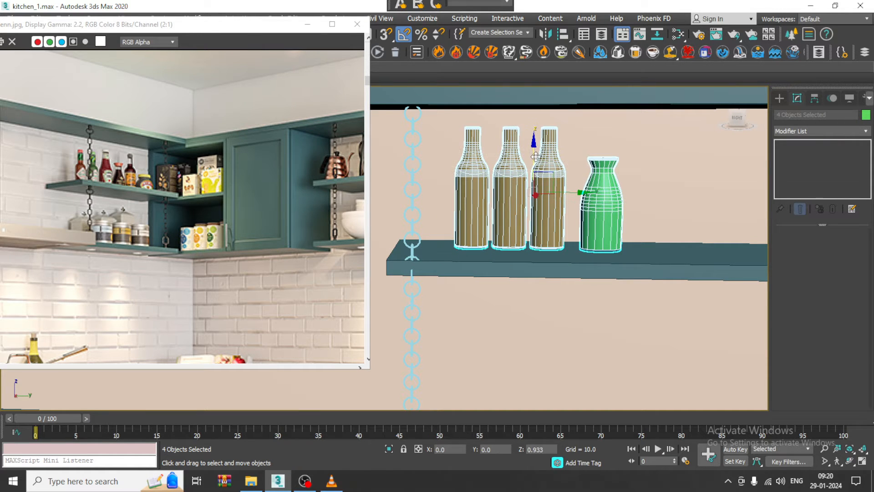
Copy the orange bottle nearest the green one along Y to the green bottle's other side, at about Y 74.43
{"action": "middle_click_drag", "start_coordinate": [522, 178], "coordinate": [564, 211], "text": "alt"}
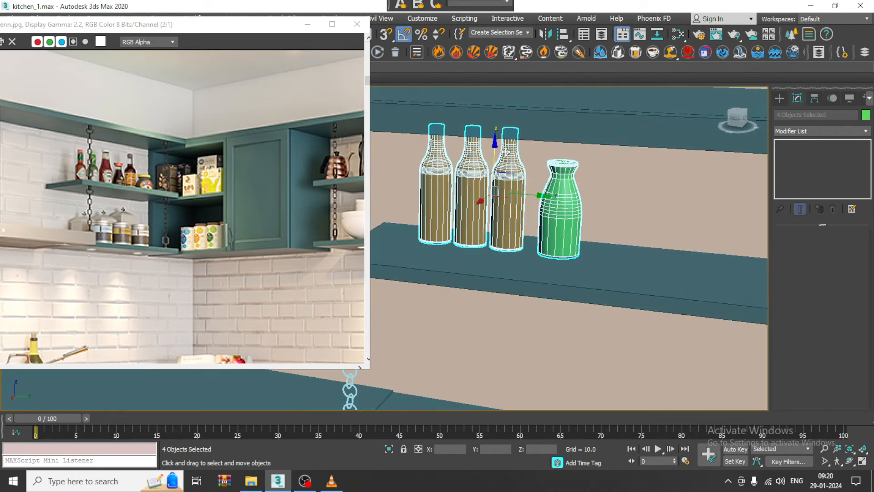
{"action": "left_click", "coordinate": [506, 153]}
{"action": "key", "text": "shift+z"}
{"action": "left_click_drag", "start_coordinate": [548, 174], "coordinate": [653, 173], "text": "shift"}
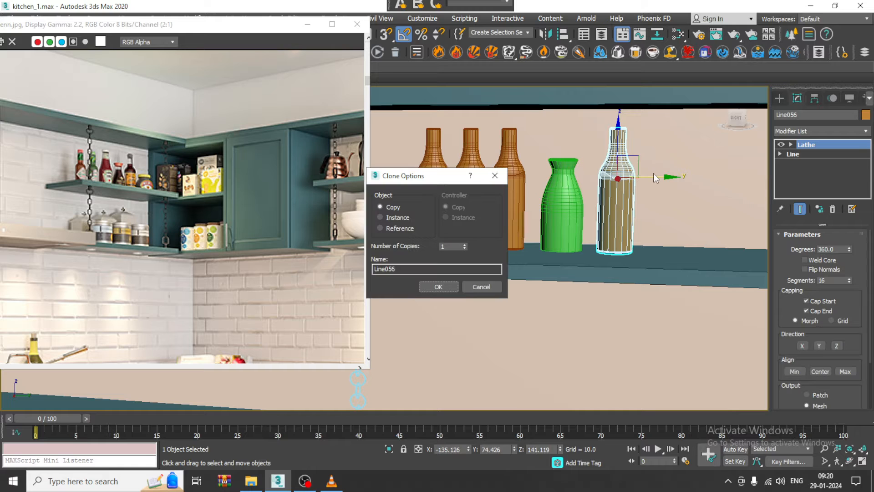
{"action": "left_click", "coordinate": [441, 283]}
In the left view, draw an open half-profile Line of a short, wide jar with a stepped lid and a curved shoulder, beside the bottles
{"action": "key", "text": "alt+w"}
{"action": "right_click", "coordinate": [596, 164]}
{"action": "key", "text": "alt+w"}
{"action": "key", "text": "alt+w"}
{"action": "middle_click", "coordinate": [330, 387]}
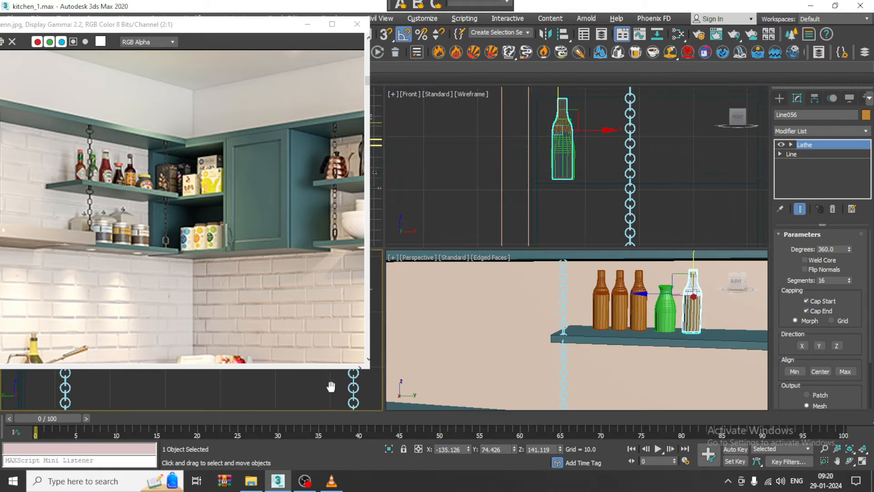
{"action": "key", "text": "alt+w"}
{"action": "middle_click_drag", "start_coordinate": [513, 258], "coordinate": [651, 239]}
{"action": "scroll", "coordinate": [583, 234], "scroll_direction": "down", "scroll_amount": 2}
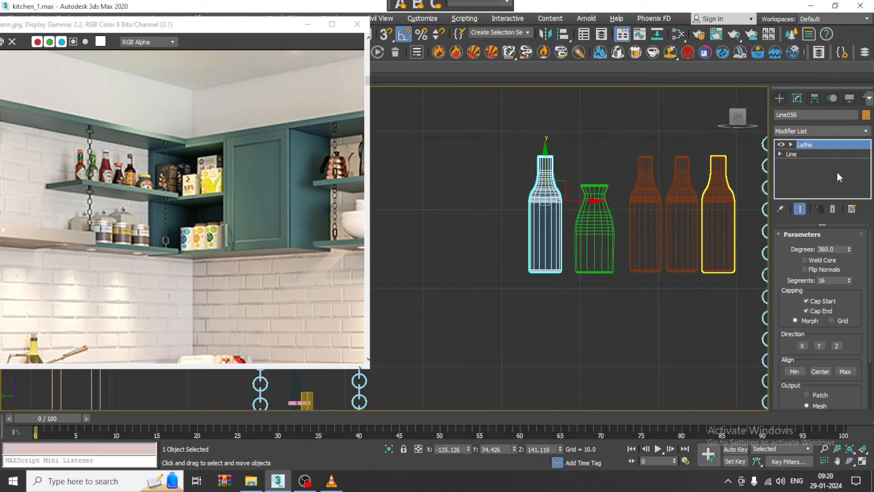
{"action": "left_click", "coordinate": [780, 99]}
{"action": "left_click", "coordinate": [799, 173]}
{"action": "scroll", "coordinate": [585, 254], "scroll_direction": "up", "scroll_amount": 3}
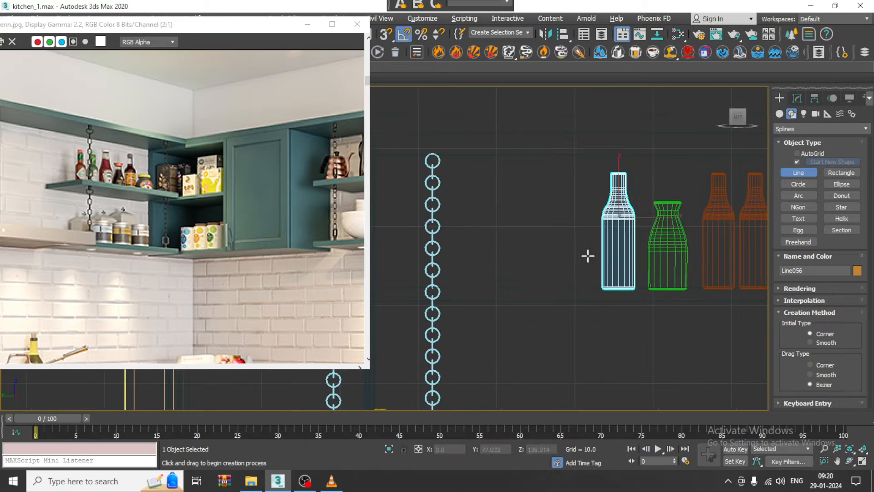
{"action": "left_click", "coordinate": [534, 241]}
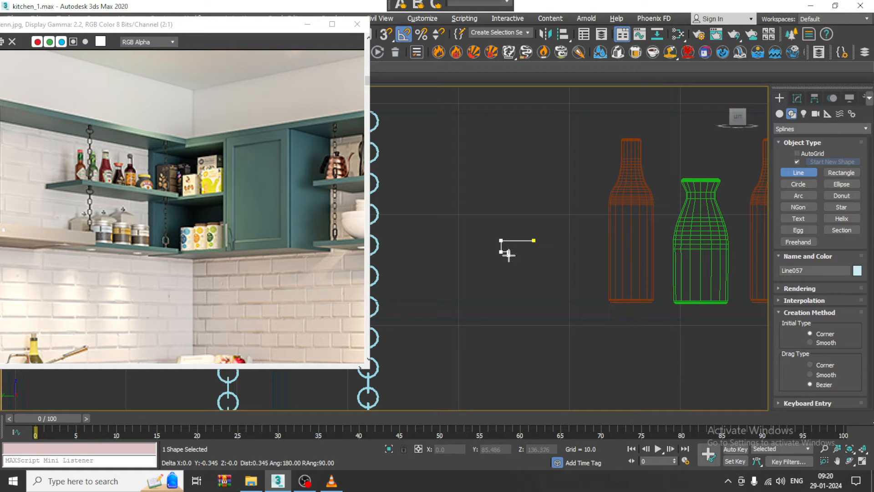
{"action": "left_click", "coordinate": [508, 255]}
{"action": "left_click_drag", "start_coordinate": [479, 289], "coordinate": [474, 314]}
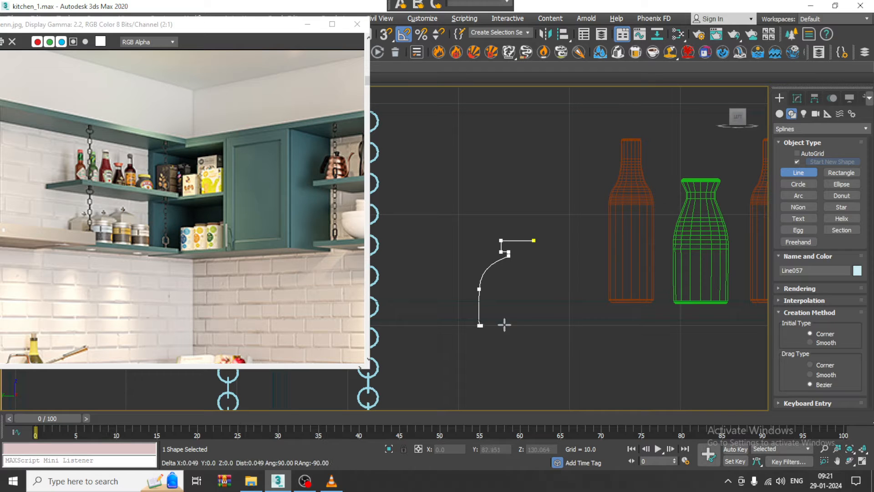
{"action": "left_click", "coordinate": [525, 325]}
{"action": "right_click", "coordinate": [526, 325]}
{"action": "right_click", "coordinate": [528, 325]}
Apply a Lathe modifier to the jar profile and align its axis to Max
{"action": "middle_click_drag", "start_coordinate": [573, 247], "coordinate": [586, 213]}
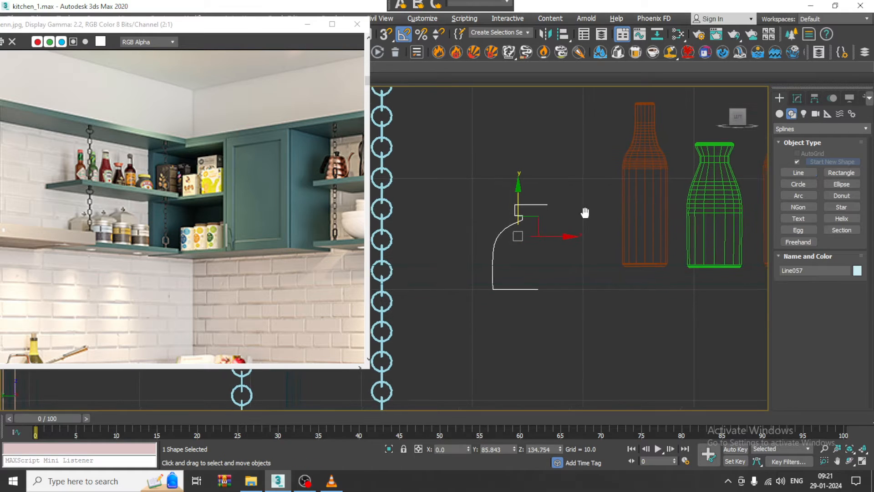
{"action": "left_click", "coordinate": [801, 98]}
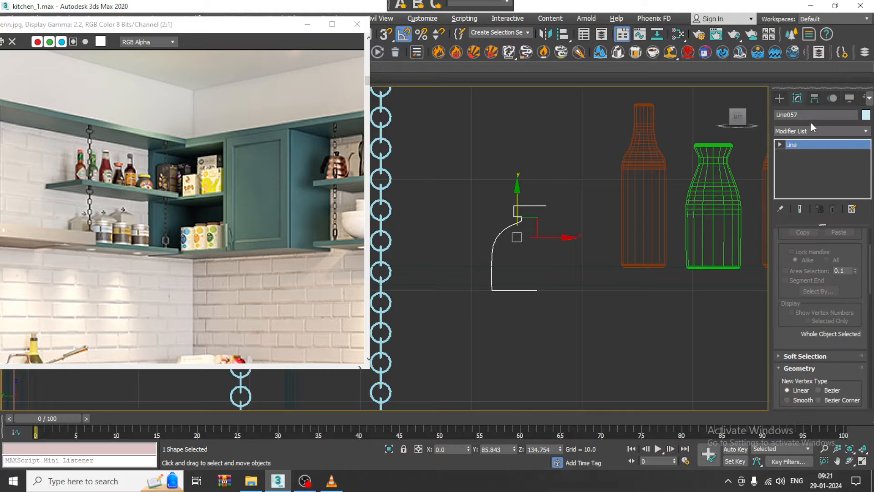
{"action": "left_click", "coordinate": [811, 128]}
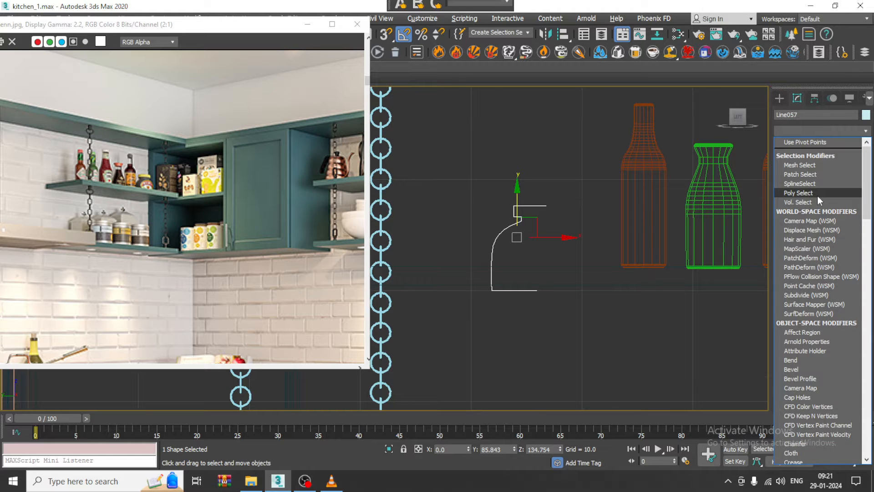
{"action": "key", "text": "l"}
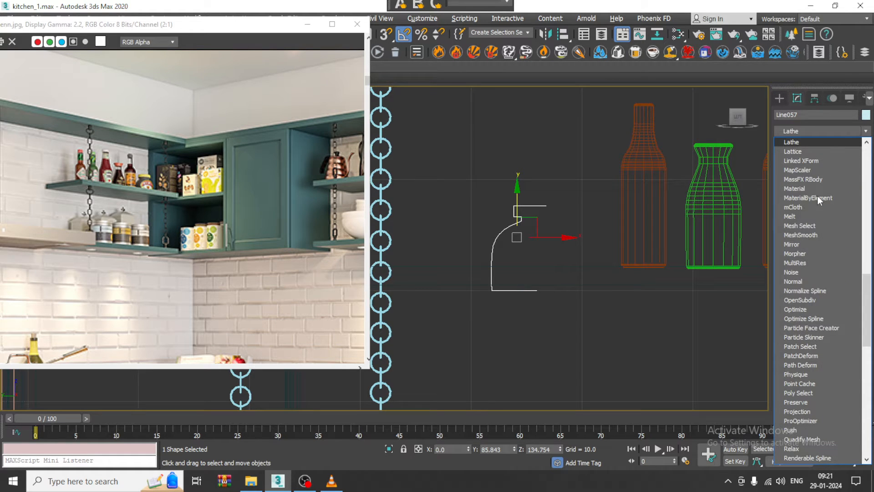
{"action": "left_click", "coordinate": [799, 140]}
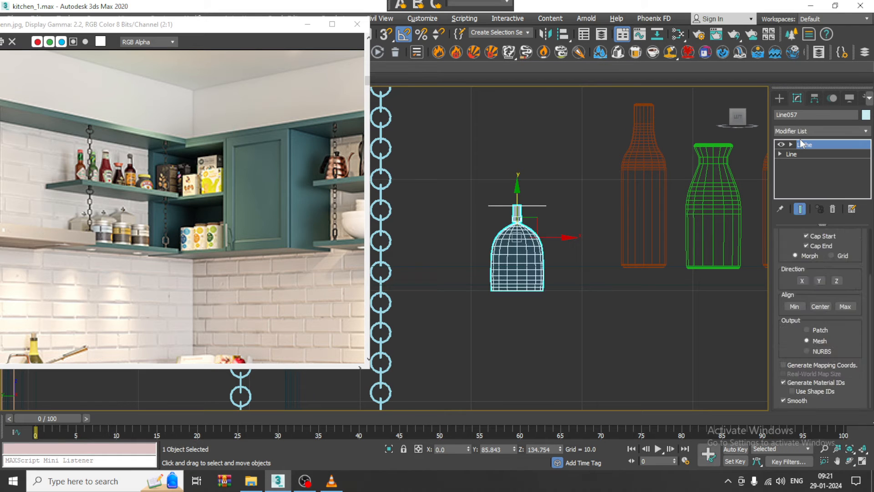
{"action": "left_click", "coordinate": [845, 306]}
{"action": "scroll", "coordinate": [636, 230], "scroll_direction": "up", "scroll_amount": 3}
{"action": "scroll", "coordinate": [633, 227], "scroll_direction": "up", "scroll_amount": 1}
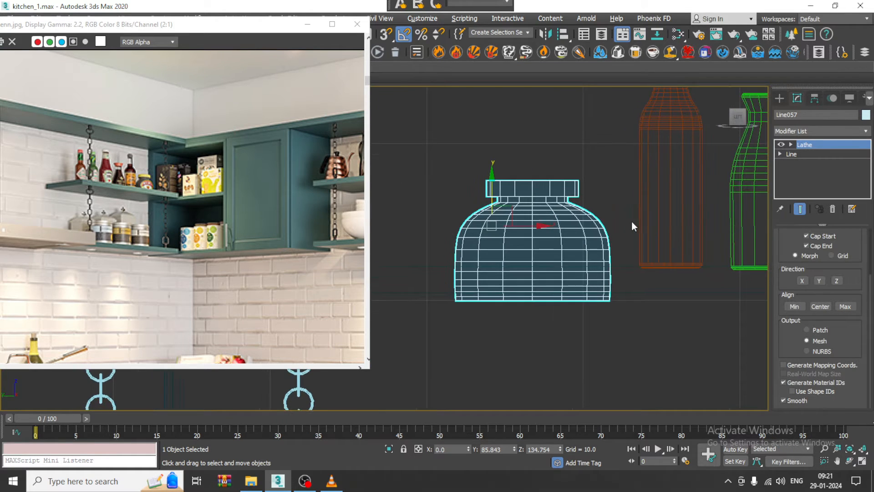
{"action": "middle_click_drag", "start_coordinate": [632, 221], "coordinate": [642, 219]}
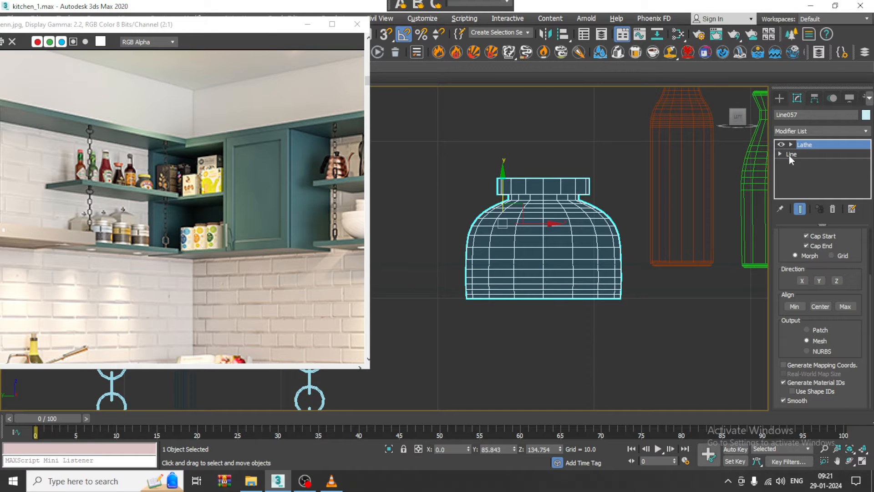
In the perspective view, move the jar over the upper chain-hung shelf to about X -130.76 and raise it to about Z 137.02
{"action": "key", "text": "alt+w"}
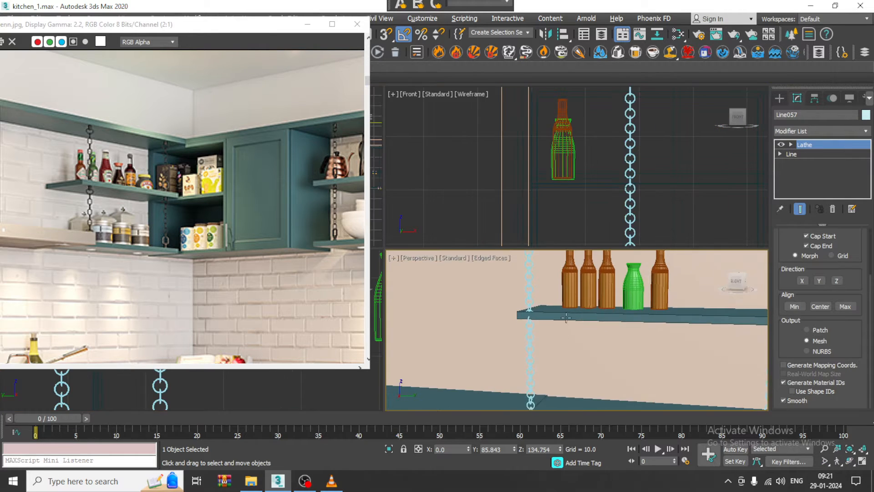
{"action": "key", "text": "alt+w"}
{"action": "scroll", "coordinate": [586, 326], "scroll_direction": "up", "scroll_amount": 3}
{"action": "left_click_drag", "start_coordinate": [610, 339], "coordinate": [459, 287]}
{"action": "key", "text": "z"}
{"action": "scroll", "coordinate": [460, 283], "scroll_direction": "down", "scroll_amount": 6}
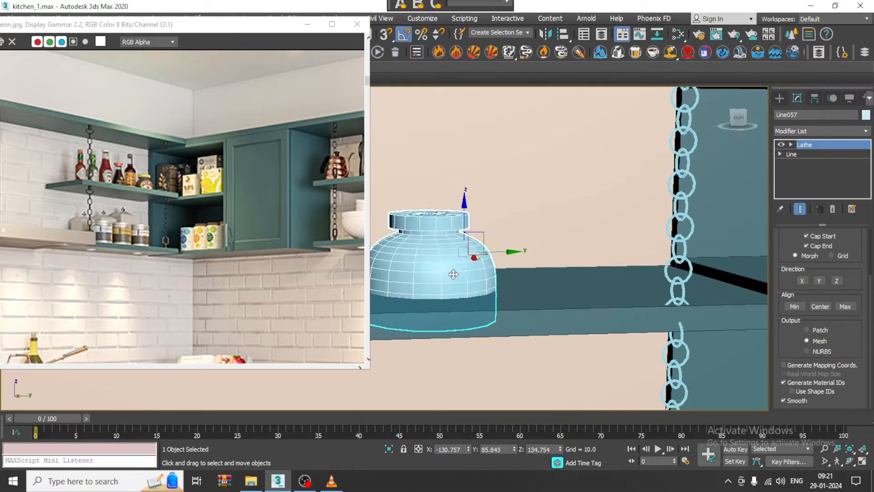
{"action": "left_click_drag", "start_coordinate": [556, 225], "coordinate": [556, 202]}
{"action": "middle_click_drag", "start_coordinate": [537, 214], "coordinate": [548, 247], "text": "alt"}
Scale the jar down slightly and uniformly, and move it back on the shelf along X to about -135.07
{"action": "key", "text": "r"}
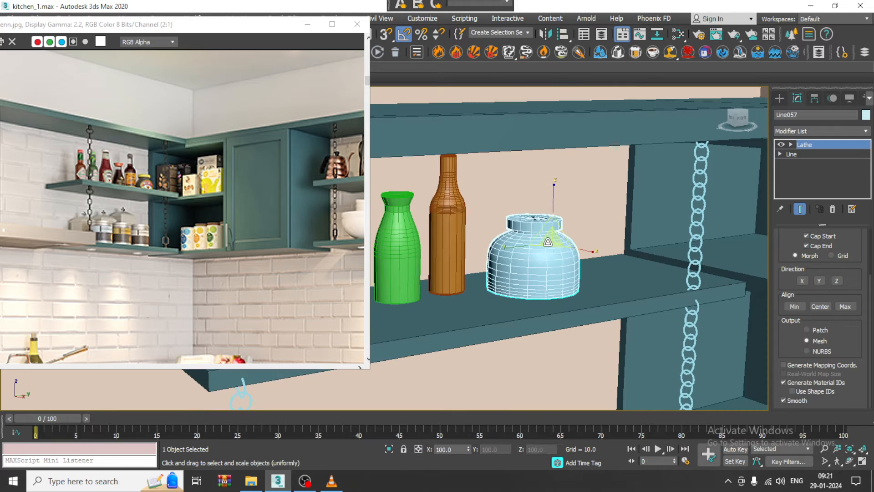
{"action": "left_click_drag", "start_coordinate": [548, 242], "coordinate": [554, 253]}
{"action": "key", "text": "w"}
{"action": "middle_click_drag", "start_coordinate": [553, 254], "coordinate": [569, 268], "text": "alt"}
{"action": "left_click_drag", "start_coordinate": [570, 267], "coordinate": [521, 265]}
{"action": "middle_click_drag", "start_coordinate": [521, 265], "coordinate": [614, 229], "text": "alt"}
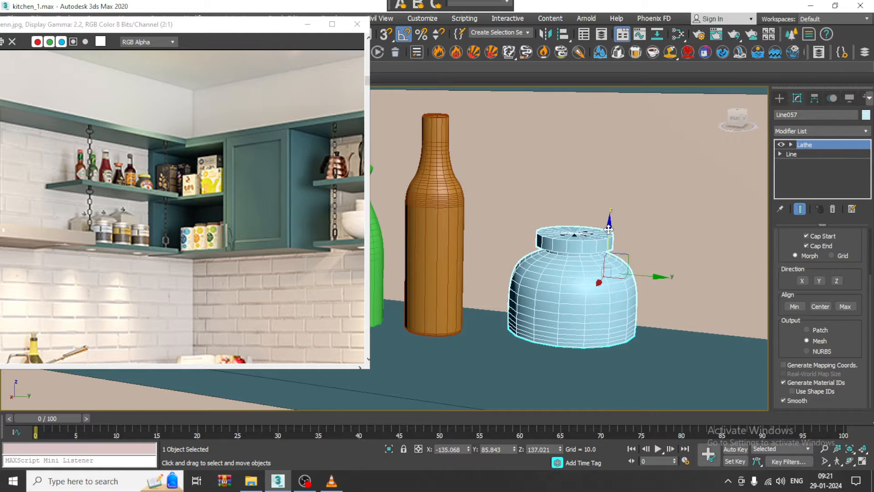
Lower the jar about 0.94 along Z onto the shelf and shift it to about X -134.35, Y 84.57
{"action": "left_click_drag", "start_coordinate": [609, 229], "coordinate": [618, 244]}
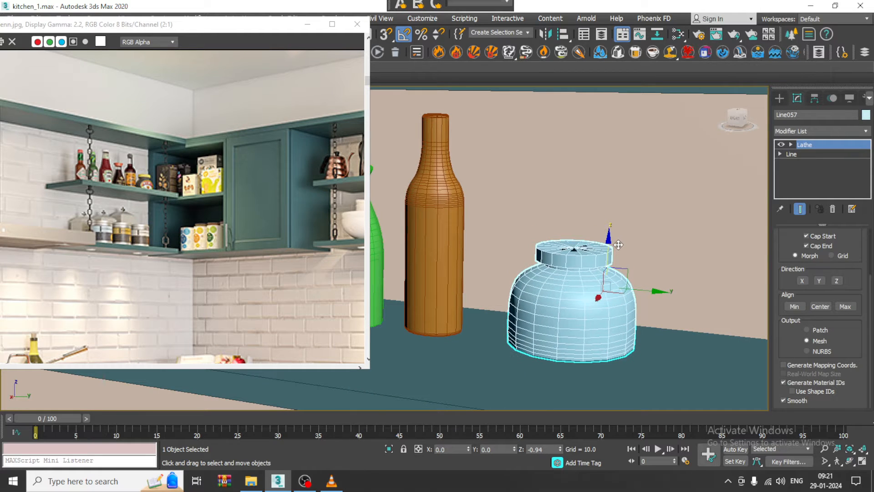
{"action": "middle_click_drag", "start_coordinate": [618, 244], "coordinate": [656, 295], "text": "alt"}
{"action": "key", "text": "F3"}
{"action": "left_click_drag", "start_coordinate": [660, 283], "coordinate": [647, 278]}
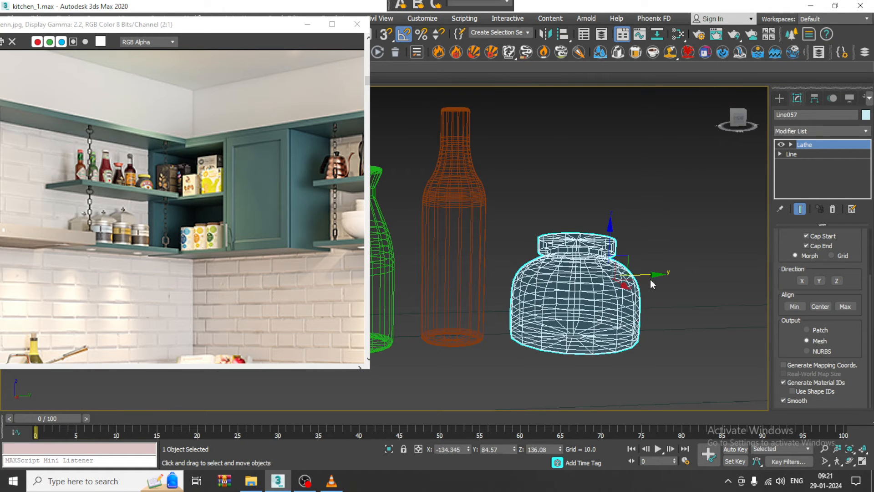
{"action": "key", "text": "F3"}
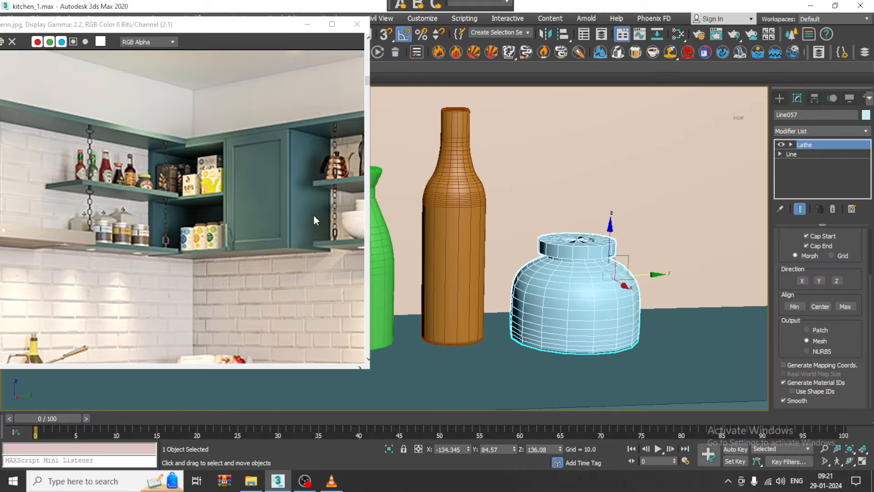
With AutoGrid enabled, create a box about 8.08 wide and 10.9 high on the corner cabinet's upper inner shelf, following the reference photo
{"action": "scroll", "coordinate": [600, 254], "scroll_direction": "down", "scroll_amount": 8}
{"action": "middle_click_drag", "start_coordinate": [601, 254], "coordinate": [573, 254]}
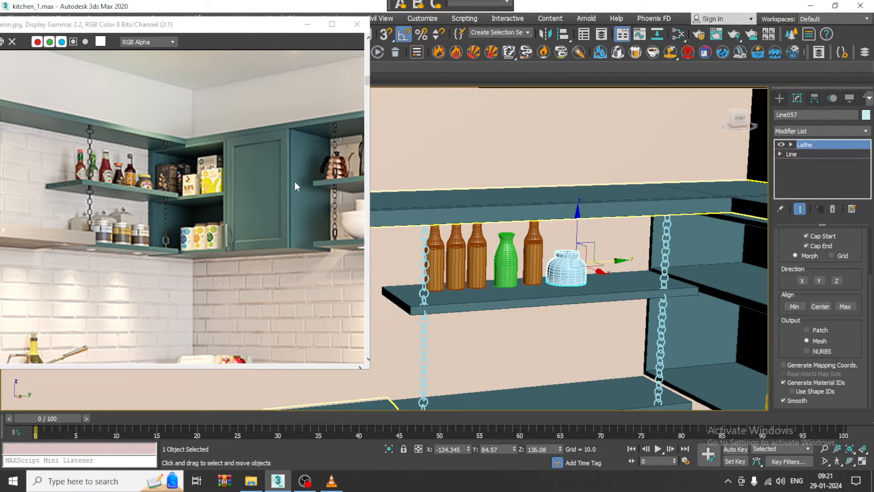
{"action": "scroll", "coordinate": [294, 181], "scroll_direction": "up", "scroll_amount": 2}
{"action": "scroll", "coordinate": [589, 234], "scroll_direction": "down", "scroll_amount": 6}
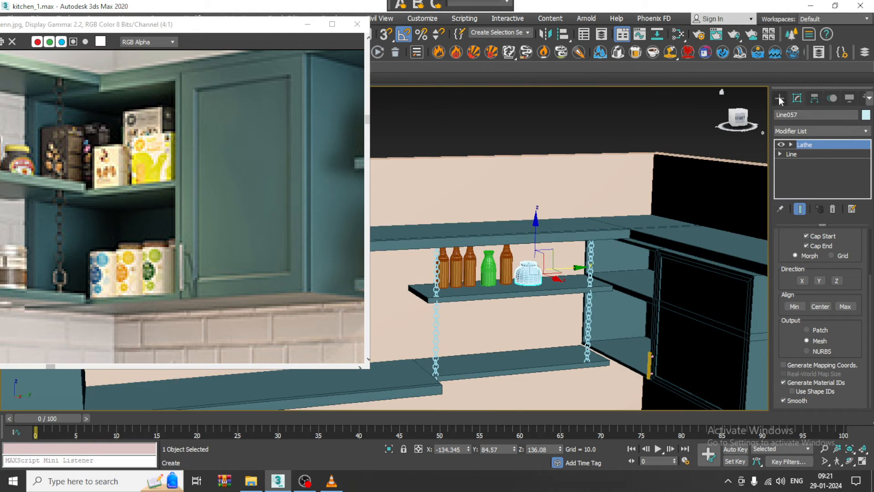
{"action": "left_click", "coordinate": [779, 97]}
{"action": "left_click", "coordinate": [780, 113]}
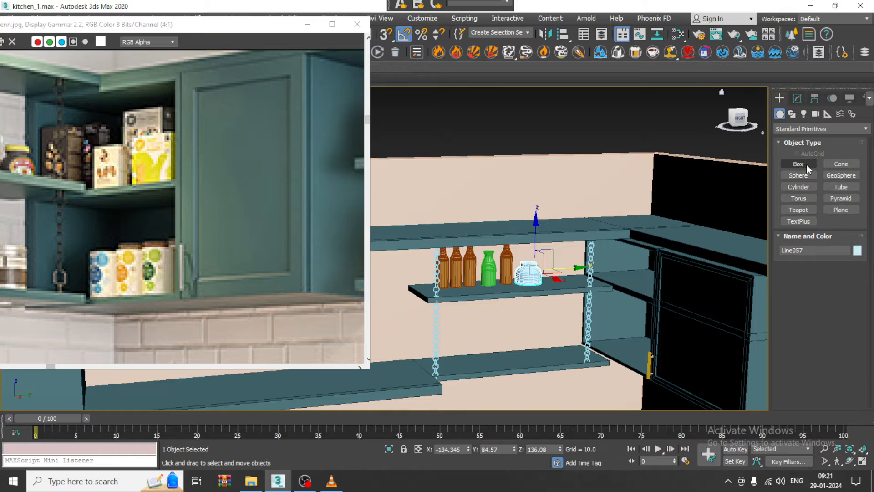
{"action": "left_click", "coordinate": [799, 164]}
{"action": "scroll", "coordinate": [622, 277], "scroll_direction": "up", "scroll_amount": 4}
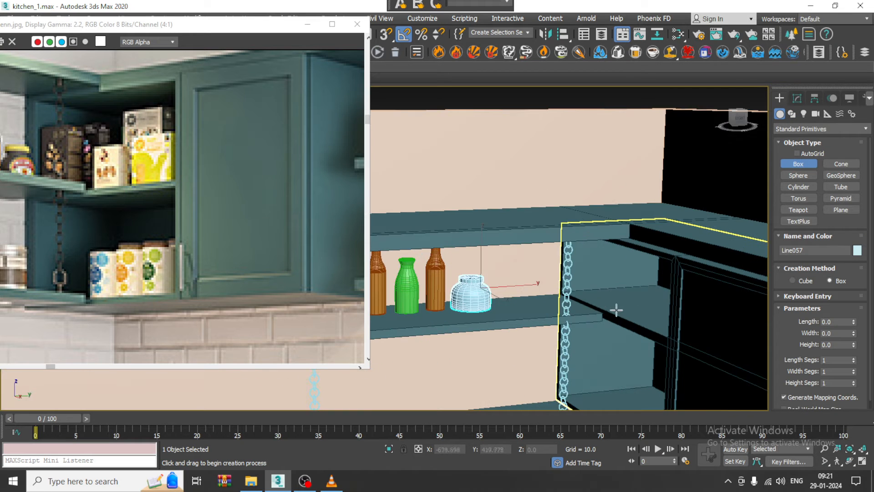
{"action": "left_click", "coordinate": [805, 151]}
{"action": "left_click", "coordinate": [800, 144]}
{"action": "left_click", "coordinate": [804, 152]}
{"action": "scroll", "coordinate": [658, 213], "scroll_direction": "up", "scroll_amount": 3}
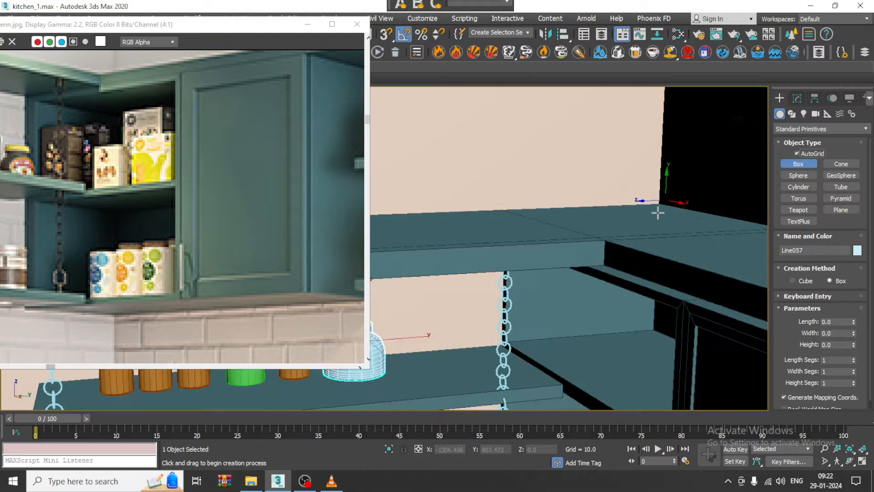
{"action": "scroll", "coordinate": [658, 213], "scroll_direction": "up", "scroll_amount": 2}
{"action": "middle_click_drag", "start_coordinate": [556, 361], "coordinate": [614, 225]}
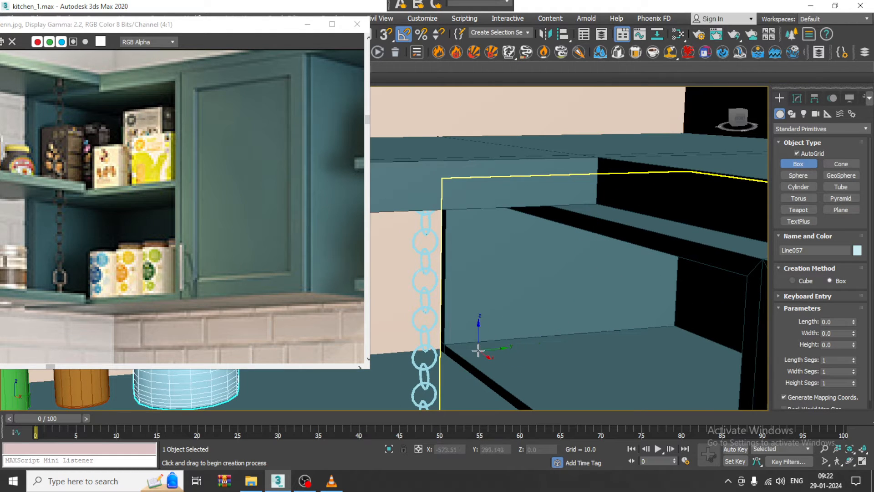
{"action": "left_click_drag", "start_coordinate": [478, 349], "coordinate": [614, 369]}
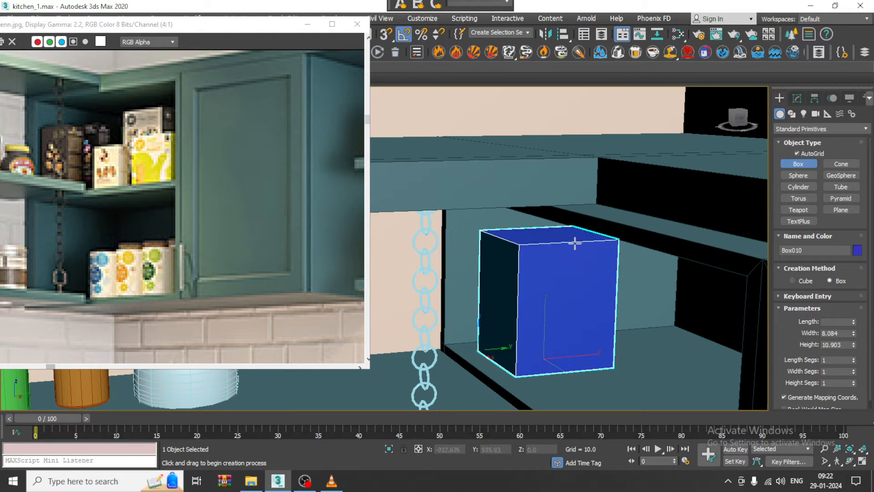
Scale the blue box down along X only, making it shallower
{"action": "key", "text": "r"}
{"action": "middle_click_drag", "start_coordinate": [550, 303], "coordinate": [595, 366], "text": "alt"}
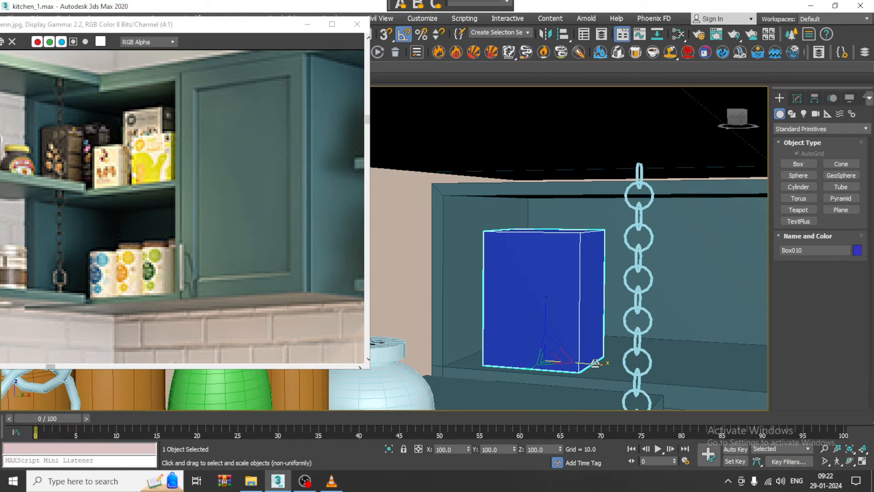
{"action": "left_click_drag", "start_coordinate": [595, 362], "coordinate": [540, 364]}
{"action": "key", "text": "w"}
Create an AutoGrid box about 9.98 wide and 6.49 long beside the blue box on the corner cabinet's upper inner shelf
{"action": "middle_click_drag", "start_coordinate": [624, 319], "coordinate": [724, 238], "text": "alt"}
{"action": "scroll", "coordinate": [554, 322], "scroll_direction": "down", "scroll_amount": 5}
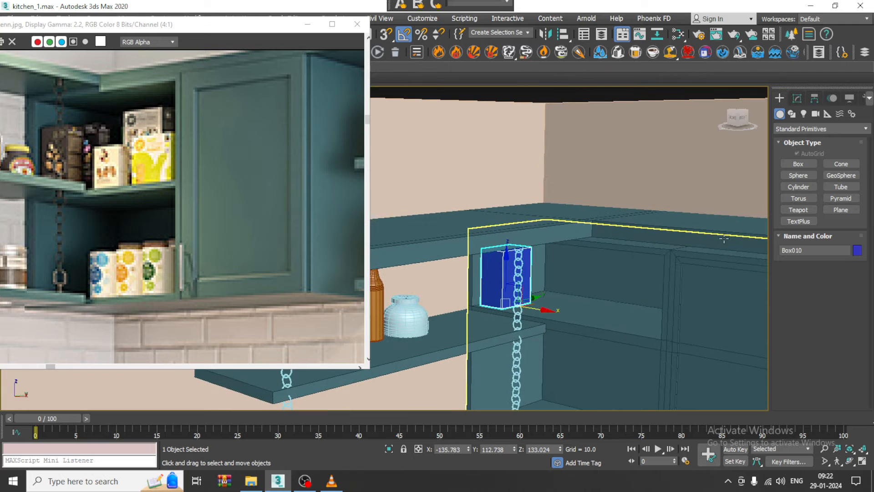
{"action": "left_click", "coordinate": [798, 164]}
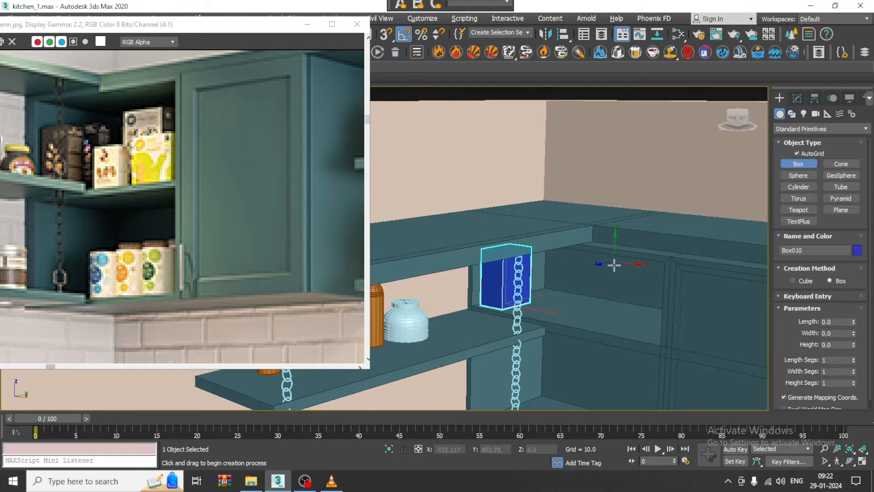
{"action": "scroll", "coordinate": [596, 335], "scroll_direction": "up", "scroll_amount": 3}
{"action": "left_click_drag", "start_coordinate": [523, 325], "coordinate": [557, 353]}
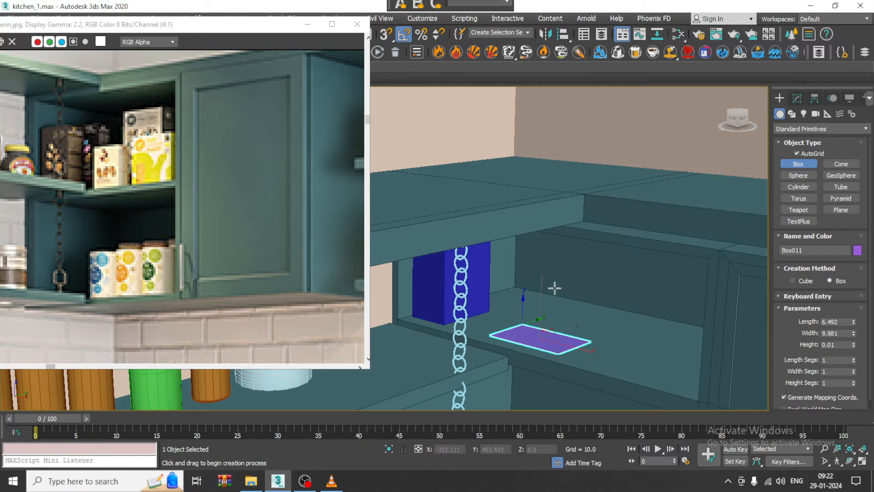
{"action": "middle_click_drag", "start_coordinate": [571, 285], "coordinate": [577, 310], "text": "alt"}
{"action": "right_click", "coordinate": [578, 314]}
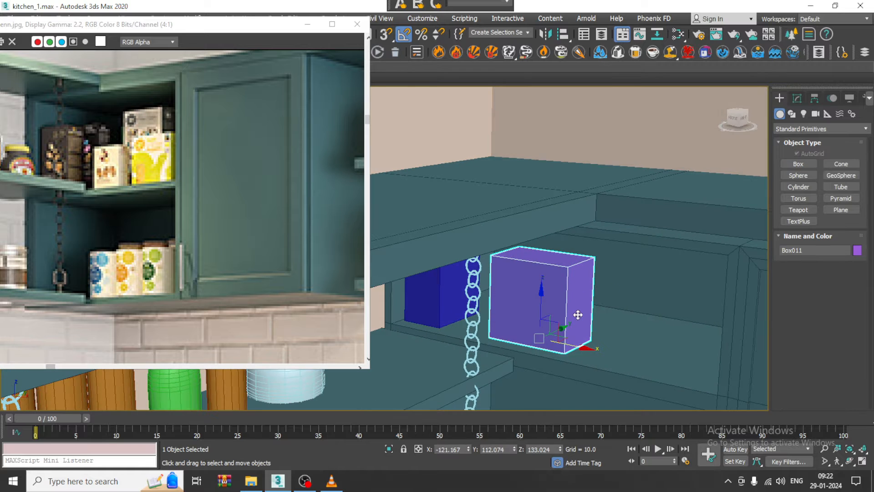
Scale the new purple box down to about 58.6% uniformly, narrowing it to about 46.3% along X and 43.5% along Y
{"action": "key", "text": "r"}
{"action": "left_click_drag", "start_coordinate": [546, 339], "coordinate": [559, 377]}
{"action": "key", "text": "w"}
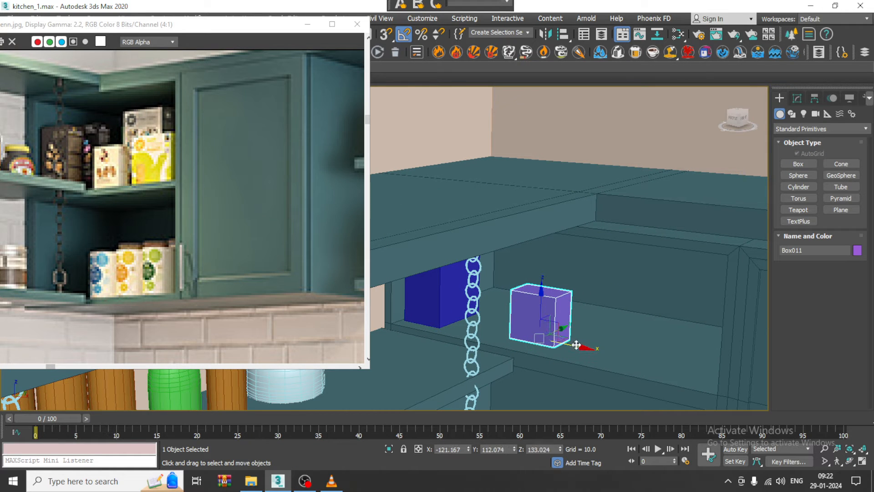
{"action": "key", "text": "r"}
{"action": "left_click_drag", "start_coordinate": [580, 348], "coordinate": [572, 346]}
{"action": "middle_click_drag", "start_coordinate": [572, 345], "coordinate": [486, 347], "text": "alt"}
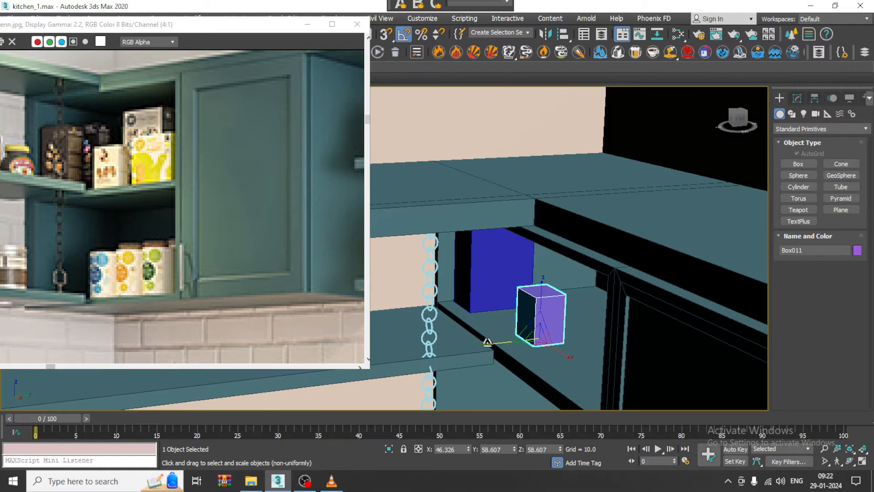
{"action": "key", "text": "w"}
{"action": "middle_click_drag", "start_coordinate": [544, 346], "coordinate": [586, 337], "text": "alt"}
{"action": "key", "text": "r"}
{"action": "key", "text": "w"}
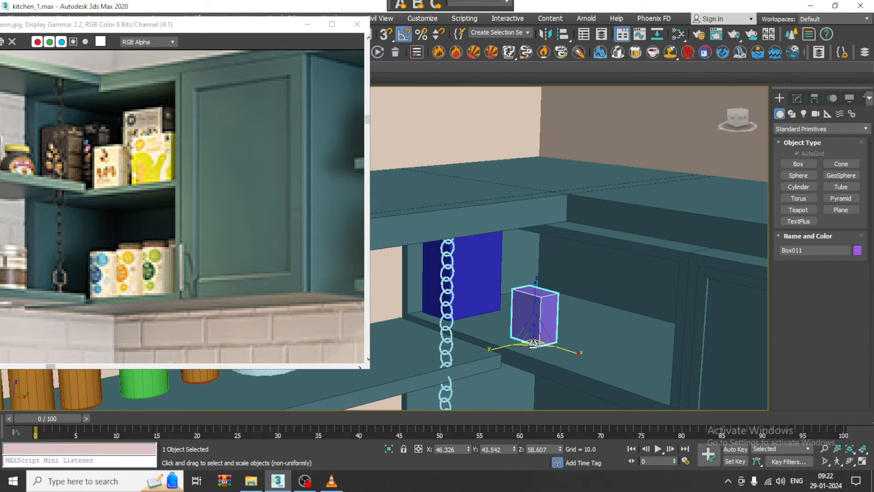
Copy the small purple box further along the upper shelf, enlarge it uniformly, and stretch its height to about 126% along Z
{"action": "mouse_move", "coordinate": [566, 331]}
{"action": "left_mouse_down", "text": "shift"}
{"action": "mouse_move", "coordinate": [622, 318]}
{"action": "mouse_move", "coordinate": [541, 279]}
{"action": "left_mouse_up", "text": "shift"}
{"action": "left_click", "coordinate": [452, 287]}
{"action": "key", "text": "r"}
{"action": "middle_click_drag", "start_coordinate": [541, 279], "coordinate": [591, 281], "text": "alt"}
{"action": "middle_click_drag", "start_coordinate": [646, 332], "coordinate": [635, 332], "text": "alt"}
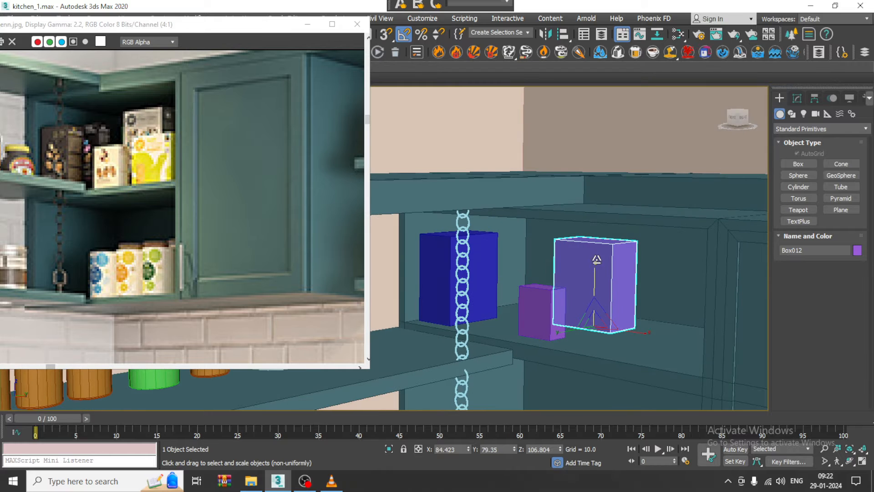
{"action": "left_click_drag", "start_coordinate": [594, 260], "coordinate": [594, 242]}
Copy the small purple box to the cabinet-door side of the tall one and scale the copy up uniformly to about 106.8% in Z
{"action": "middle_click_drag", "start_coordinate": [594, 243], "coordinate": [663, 287], "text": "alt"}
{"action": "scroll", "coordinate": [631, 293], "scroll_direction": "down", "scroll_amount": 3}
{"action": "scroll", "coordinate": [620, 298], "scroll_direction": "up", "scroll_amount": 2}
{"action": "scroll", "coordinate": [686, 286], "scroll_direction": "down", "scroll_amount": 2}
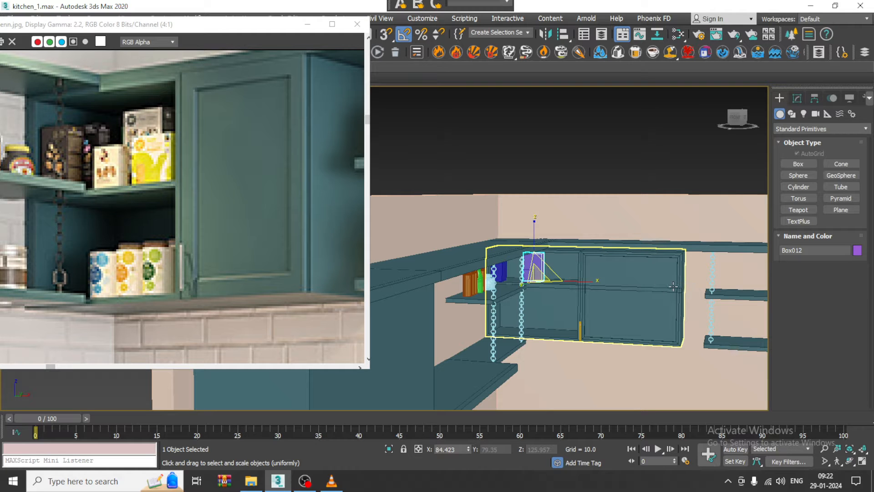
{"action": "scroll", "coordinate": [433, 265], "scroll_direction": "up", "scroll_amount": 5}
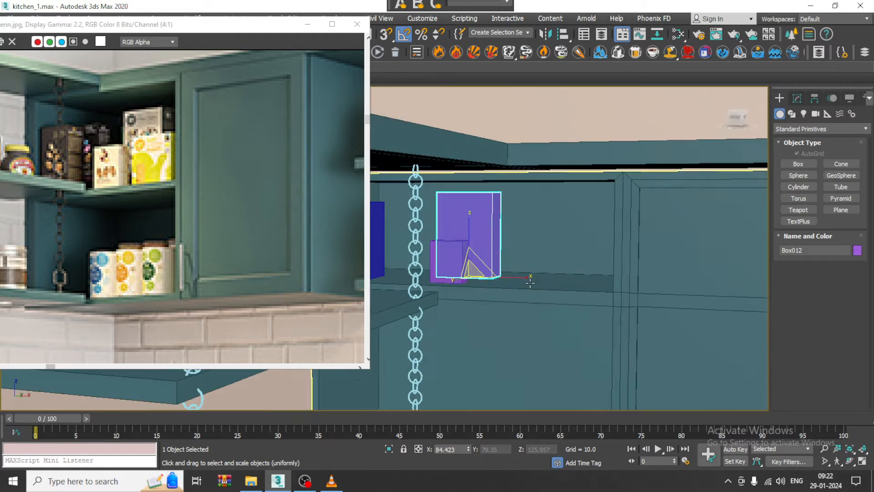
{"action": "key", "text": "w"}
{"action": "left_click", "coordinate": [432, 265]}
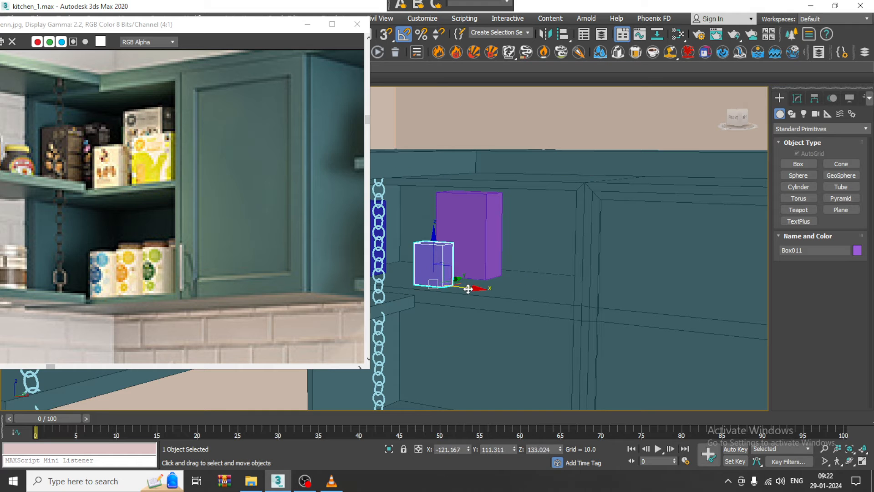
{"action": "mouse_move", "coordinate": [468, 289]}
{"action": "left_mouse_down", "text": "shift"}
{"action": "mouse_move", "coordinate": [559, 297]}
{"action": "mouse_move", "coordinate": [503, 243]}
{"action": "left_mouse_up", "text": "shift"}
{"action": "left_click", "coordinate": [442, 289]}
{"action": "key", "text": "r"}
Copy the blue box along the upper shelf to about X -128.83, Y 115.43
{"action": "scroll", "coordinate": [503, 242], "scroll_direction": "down", "scroll_amount": 8}
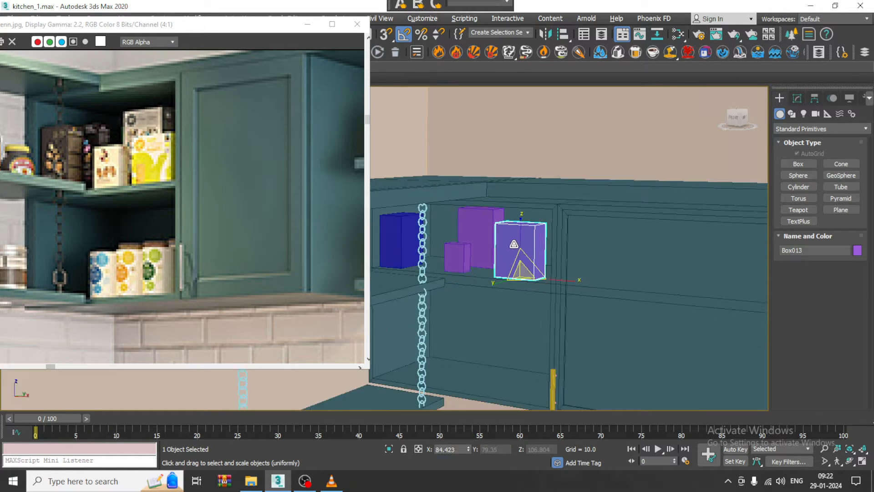
{"action": "scroll", "coordinate": [557, 264], "scroll_direction": "up", "scroll_amount": 6}
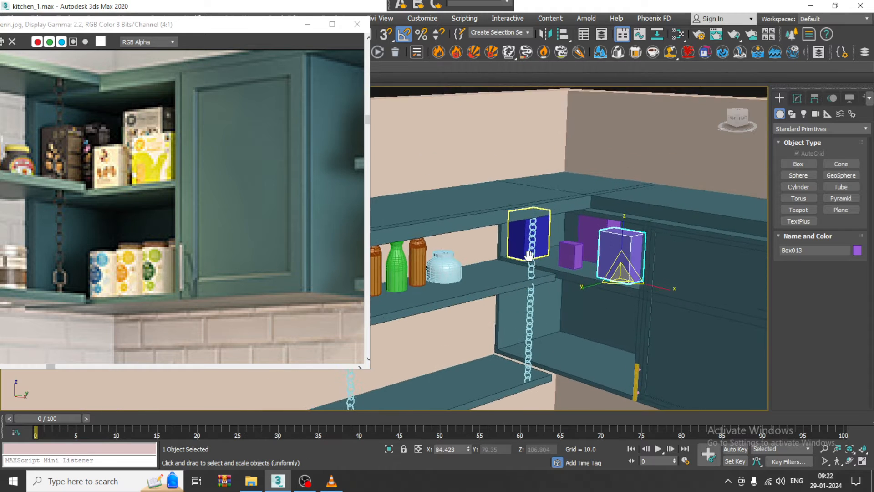
{"action": "left_click", "coordinate": [514, 232]}
{"action": "key", "text": "w"}
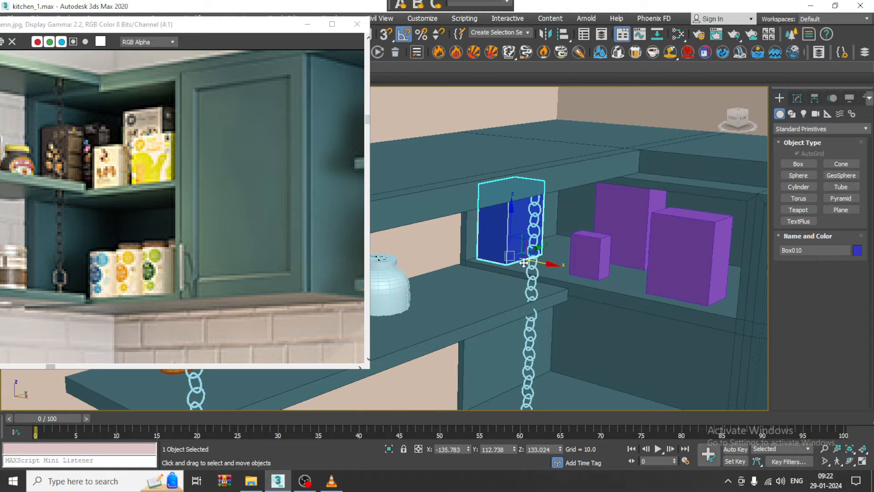
{"action": "mouse_move", "coordinate": [529, 263]}
{"action": "left_mouse_down", "text": "shift"}
{"action": "mouse_move", "coordinate": [569, 272]}
{"action": "mouse_move", "coordinate": [578, 252]}
{"action": "left_mouse_up", "text": "shift"}
{"action": "key", "text": "Return"}
{"action": "scroll", "coordinate": [652, 269], "scroll_direction": "down", "scroll_amount": 5}
{"action": "middle_click_drag", "start_coordinate": [652, 268], "coordinate": [639, 265]}
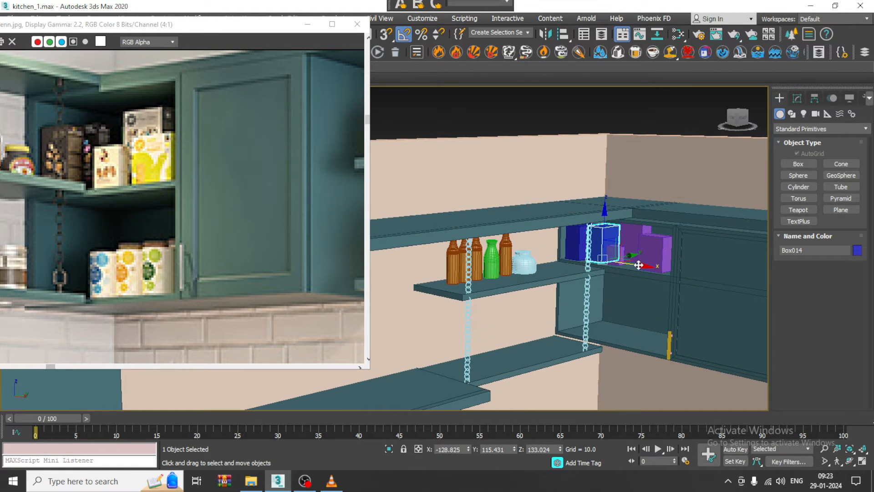
Create an upright AutoGrid cylinder with a radius of about 3.47 on the corner cabinet's lower inner shelf
{"action": "scroll", "coordinate": [635, 266], "scroll_direction": "up", "scroll_amount": 8}
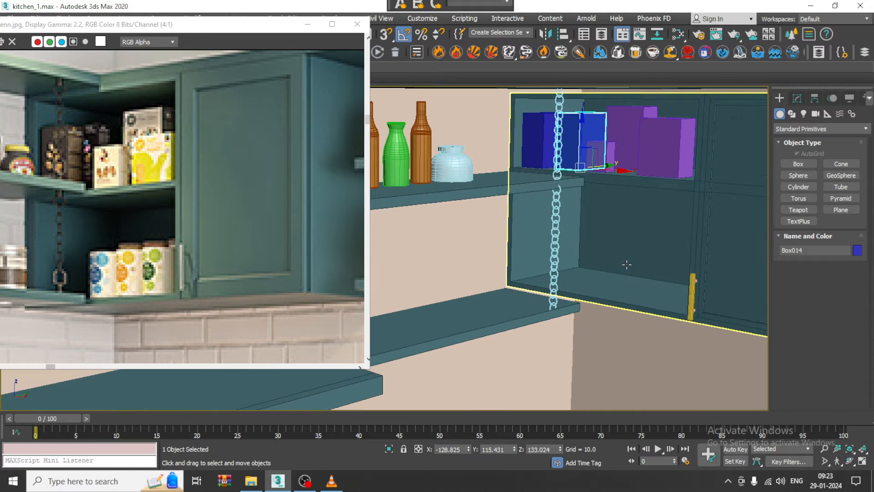
{"action": "left_click", "coordinate": [804, 187]}
{"action": "scroll", "coordinate": [576, 253], "scroll_direction": "up", "scroll_amount": 3}
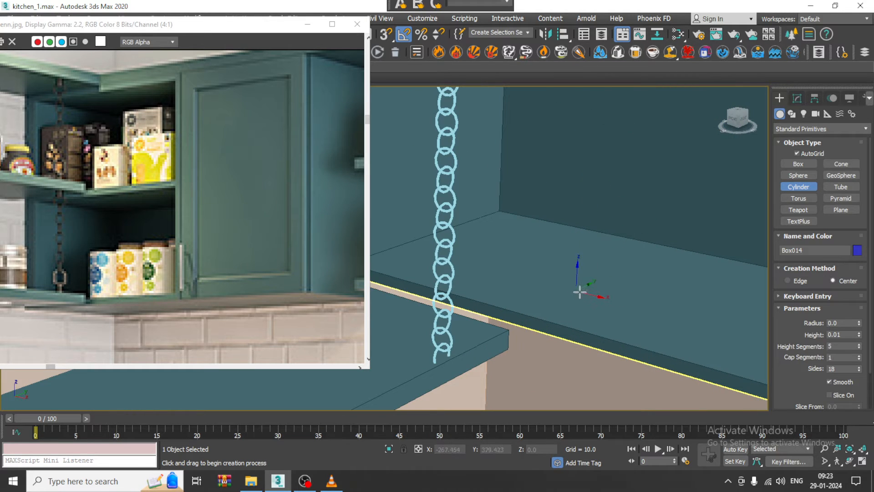
{"action": "left_click_drag", "start_coordinate": [580, 293], "coordinate": [621, 297]}
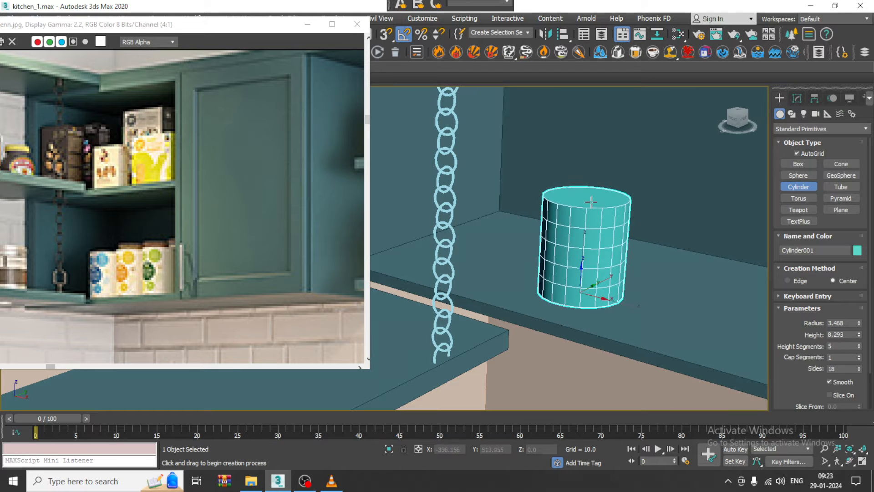
{"action": "left_click", "coordinate": [593, 175]}
{"action": "right_click", "coordinate": [589, 188]}
Scale the cylinder up uniformly to about 140.6%
{"action": "scroll", "coordinate": [585, 188], "scroll_direction": "up", "scroll_amount": 3}
{"action": "scroll", "coordinate": [628, 216], "scroll_direction": "down", "scroll_amount": 4}
{"action": "middle_click_drag", "start_coordinate": [584, 187], "coordinate": [624, 246]}
{"action": "key", "text": "r"}
{"action": "left_click_drag", "start_coordinate": [617, 280], "coordinate": [609, 254]}
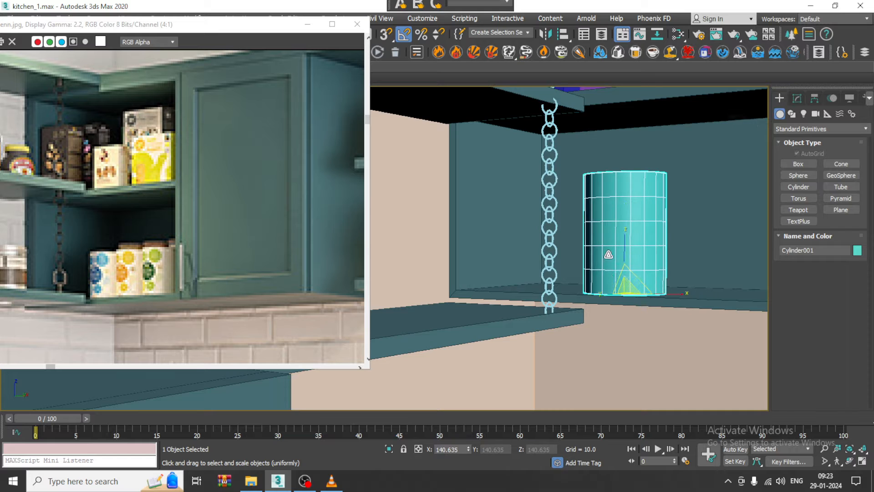
{"action": "middle_click_drag", "start_coordinate": [608, 218], "coordinate": [597, 229], "text": "alt"}
Convert the cylinder to an Editable Poly
{"action": "key", "text": "w"}
{"action": "right_click", "coordinate": [597, 224]}
{"action": "mouse_move", "coordinate": [649, 344]}
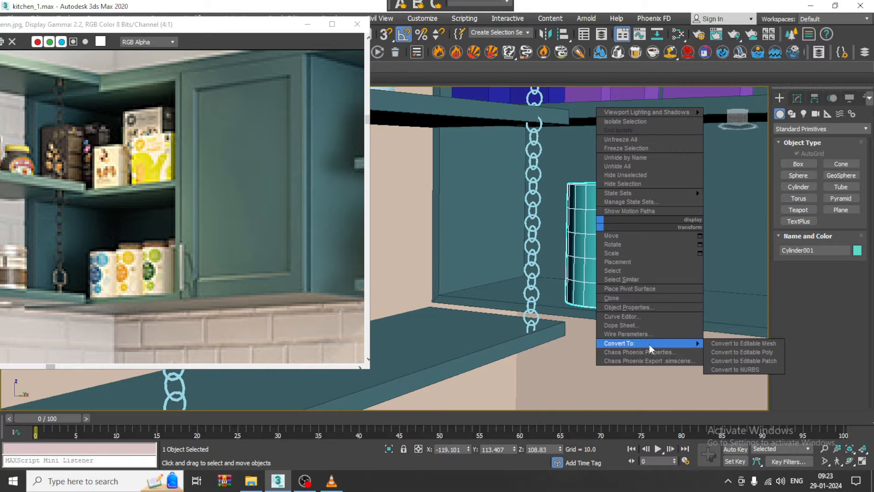
{"action": "left_click", "coordinate": [766, 353]}
{"action": "scroll", "coordinate": [642, 245], "scroll_direction": "up", "scroll_amount": 3}
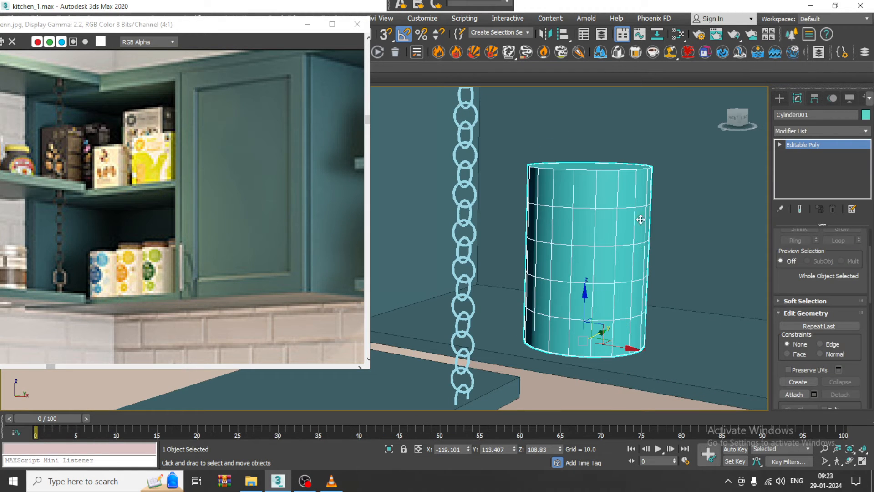
Inset the cylinder's top polygon by 0.291
{"action": "key", "text": "4"}
{"action": "left_click", "coordinate": [595, 169]}
{"action": "middle_click_drag", "start_coordinate": [595, 170], "coordinate": [604, 233], "text": "alt"}
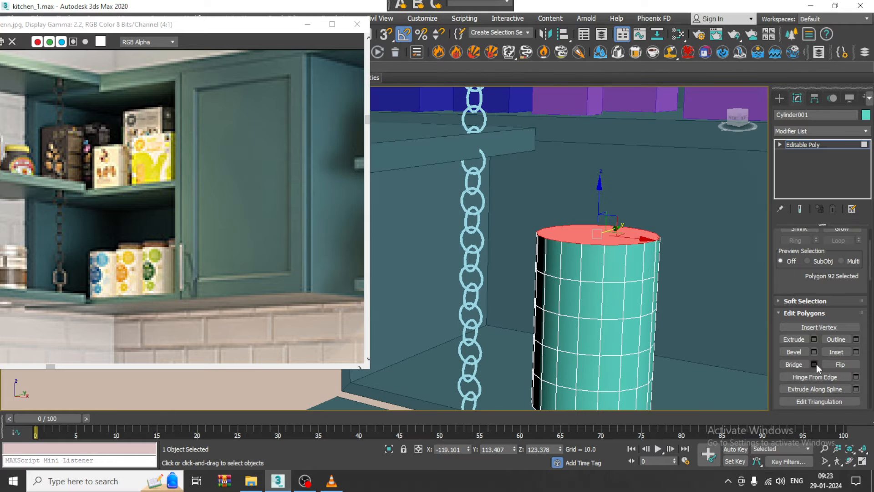
{"action": "left_click", "coordinate": [856, 351]}
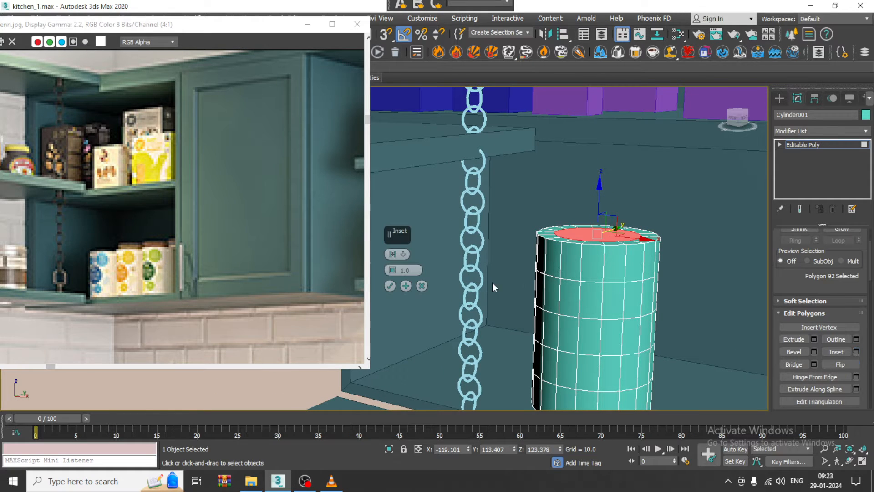
{"action": "left_click_drag", "start_coordinate": [391, 274], "coordinate": [394, 275]}
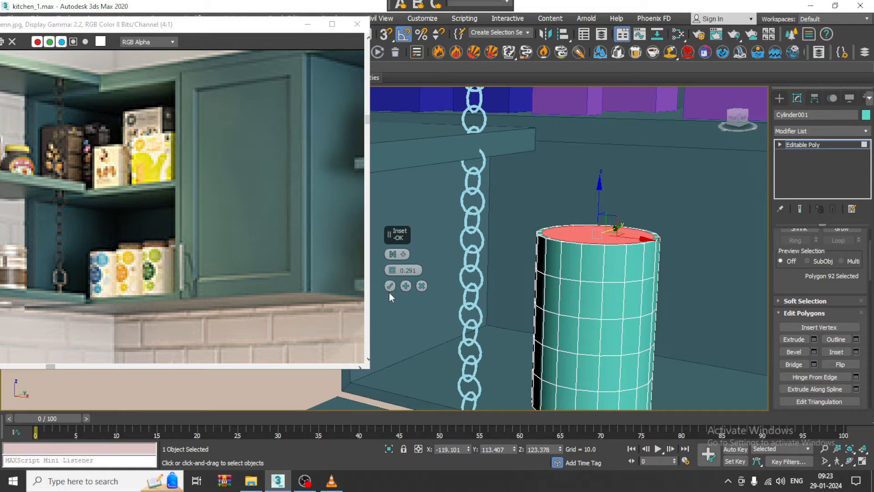
{"action": "left_click", "coordinate": [390, 285]}
Extrude the inset top polygon upward three times in succession, each by a height of 0.316, to form the neck
{"action": "middle_click_drag", "start_coordinate": [752, 290], "coordinate": [739, 324]}
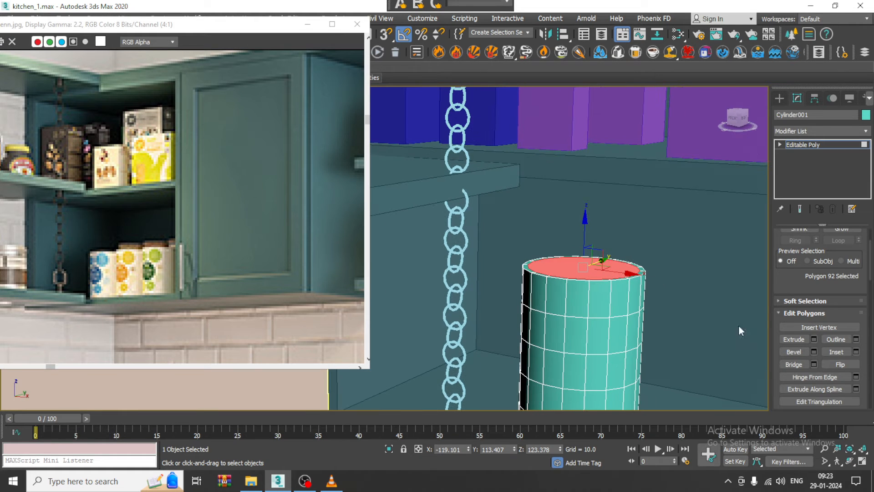
{"action": "left_click", "coordinate": [813, 339]}
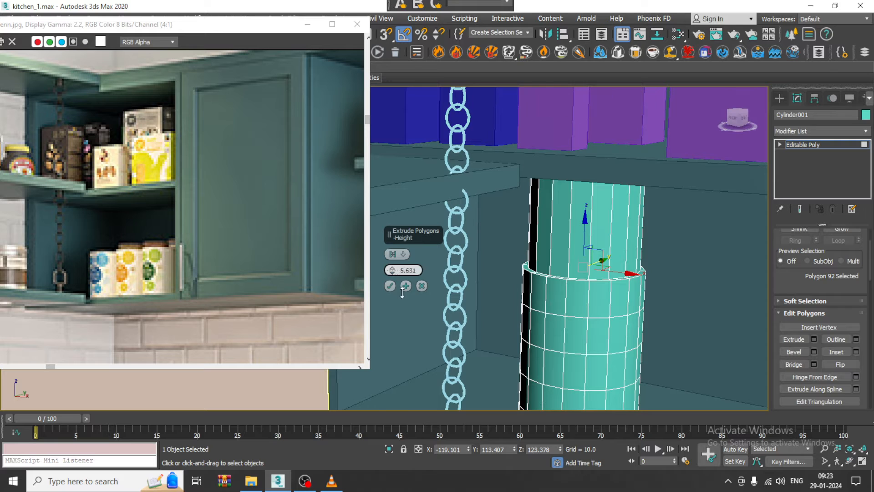
{"action": "left_click_drag", "start_coordinate": [391, 271], "coordinate": [415, 314]}
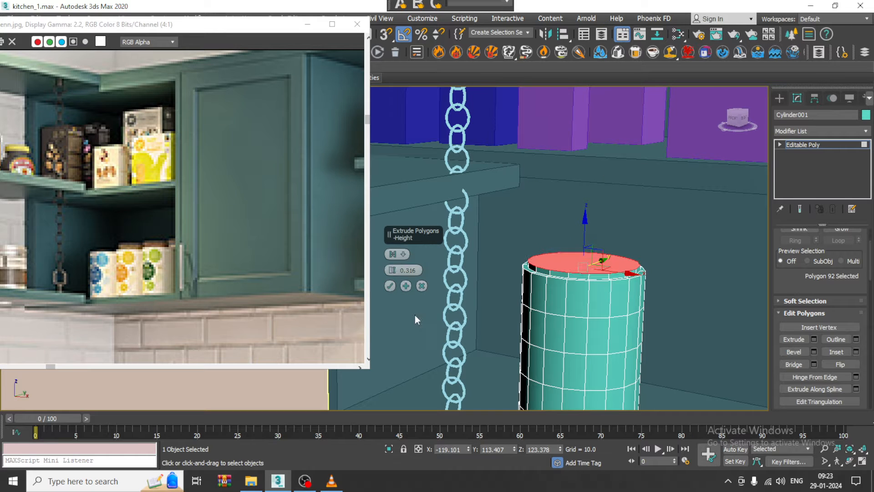
{"action": "left_click", "coordinate": [405, 286]}
{"action": "left_click", "coordinate": [405, 286]}
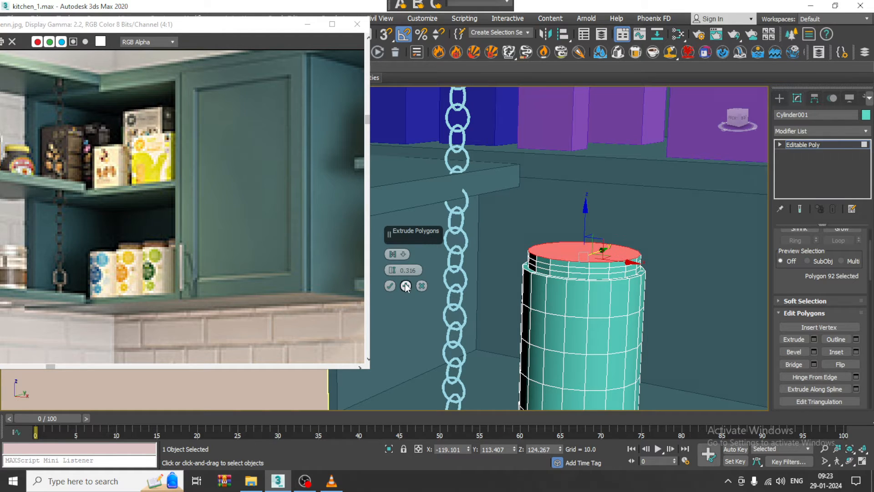
{"action": "middle_click_drag", "start_coordinate": [602, 273], "coordinate": [617, 266], "text": "alt"}
{"action": "left_click", "coordinate": [393, 285]}
In the Front view, select the side polygons around the upper two rings of the extruded neck
{"action": "key", "text": "alt+w"}
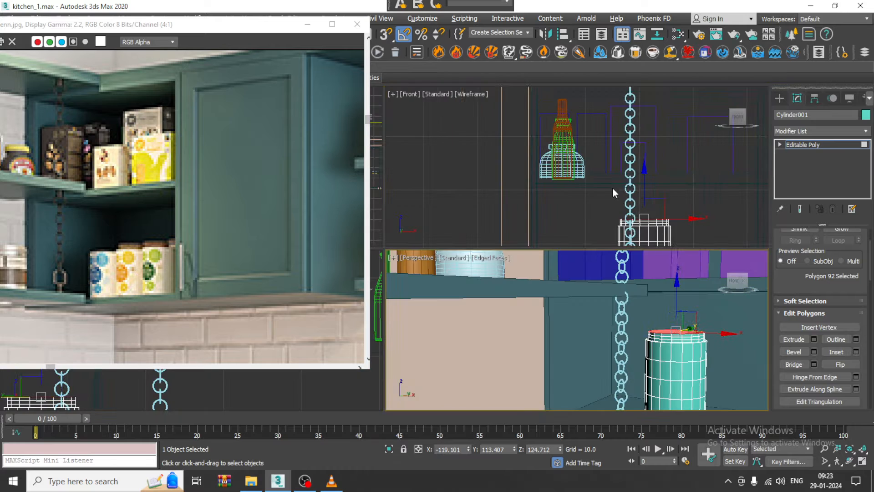
{"action": "middle_click_drag", "start_coordinate": [613, 188], "coordinate": [573, 188]}
{"action": "key", "text": "alt+w"}
{"action": "key", "text": "z"}
{"action": "scroll", "coordinate": [523, 218], "scroll_direction": "down", "scroll_amount": 6}
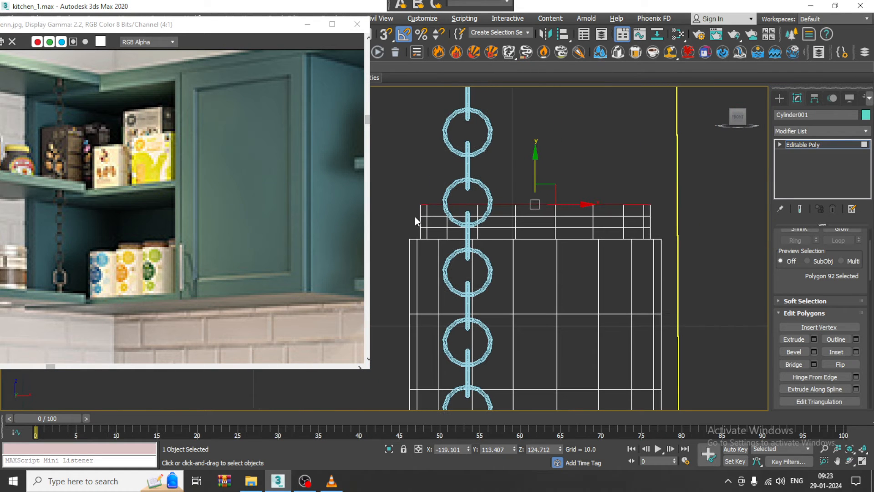
{"action": "left_click_drag", "start_coordinate": [687, 215], "coordinate": [701, 227]}
{"action": "key", "text": "alt+w"}
{"action": "middle_click", "coordinate": [624, 316]}
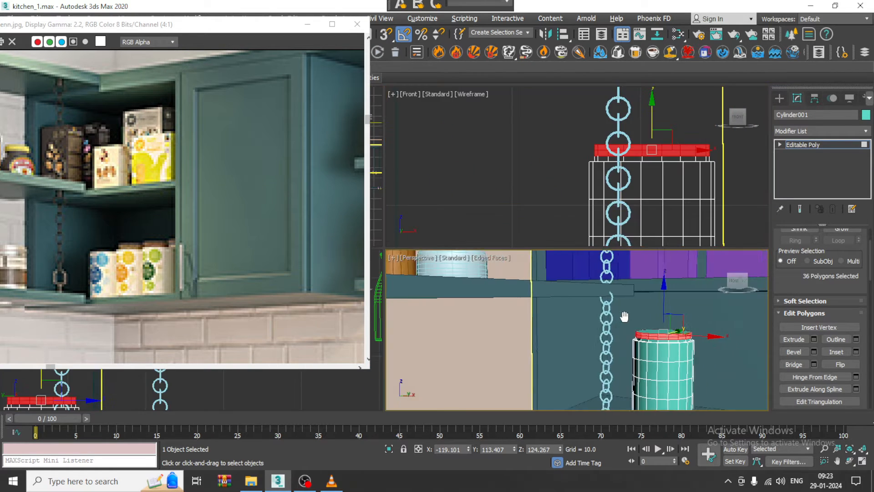
{"action": "key", "text": "alt+w"}
{"action": "middle_click_drag", "start_coordinate": [637, 293], "coordinate": [652, 291], "text": "alt"}
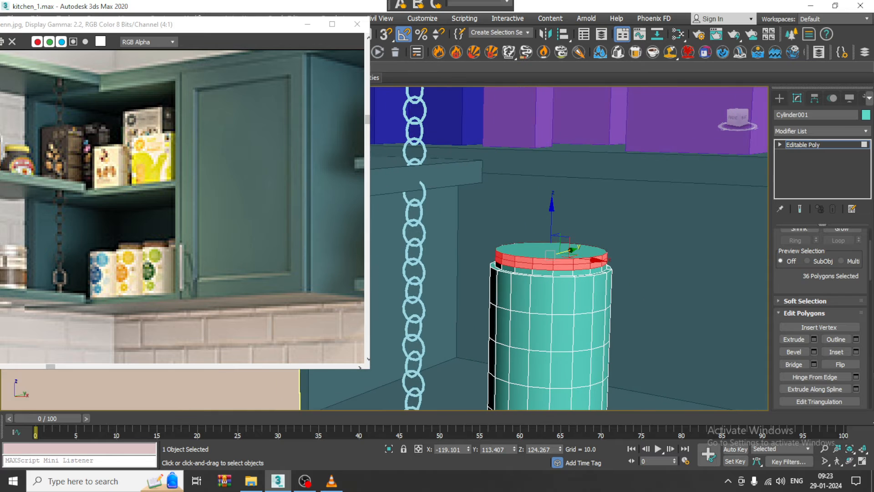
Extrude the selected ring polygons outward by Local Normal with a height of 0.316 to form the lid rim
{"action": "left_click", "coordinate": [813, 339]}
{"action": "left_click", "coordinate": [402, 254]}
{"action": "left_click", "coordinate": [457, 283]}
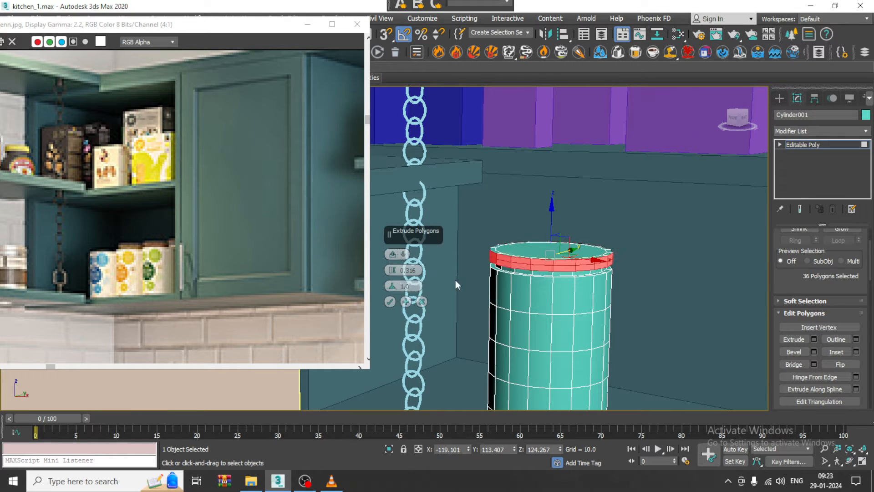
{"action": "middle_click_drag", "start_coordinate": [526, 280], "coordinate": [523, 268], "text": "alt"}
{"action": "middle_click_drag", "start_coordinate": [501, 251], "coordinate": [477, 251], "text": "alt"}
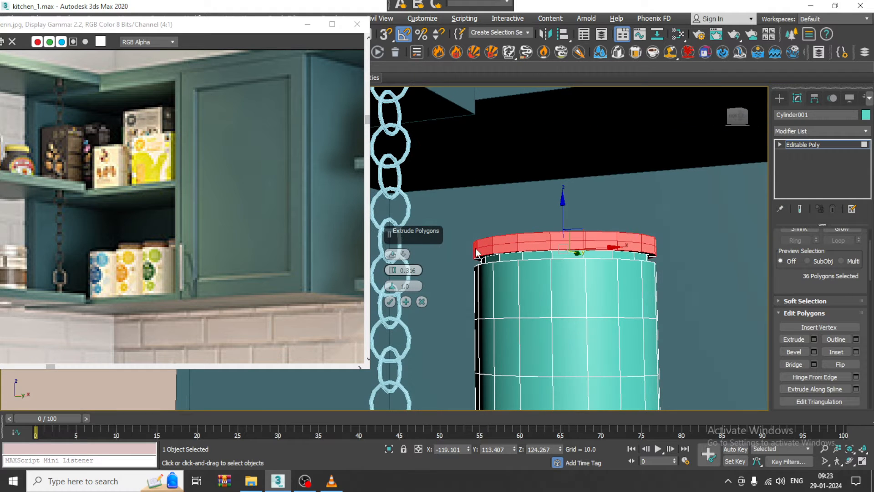
{"action": "left_click", "coordinate": [390, 301]}
{"action": "middle_click_drag", "start_coordinate": [523, 273], "coordinate": [576, 230], "text": "alt"}
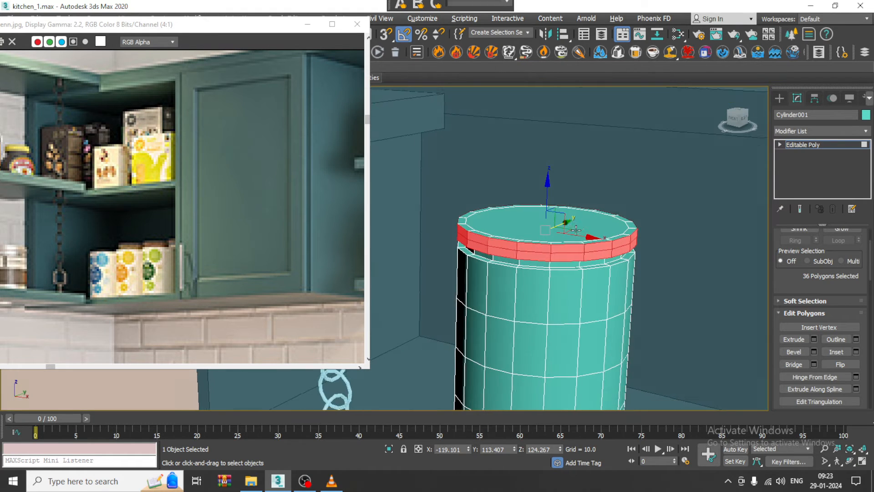
Leave polygon editing so the finished lidded canister is selected as a whole object
{"action": "left_click", "coordinate": [815, 146]}
{"action": "scroll", "coordinate": [478, 282], "scroll_direction": "down", "scroll_amount": 6}
{"action": "middle_click_drag", "start_coordinate": [596, 291], "coordinate": [574, 237]}
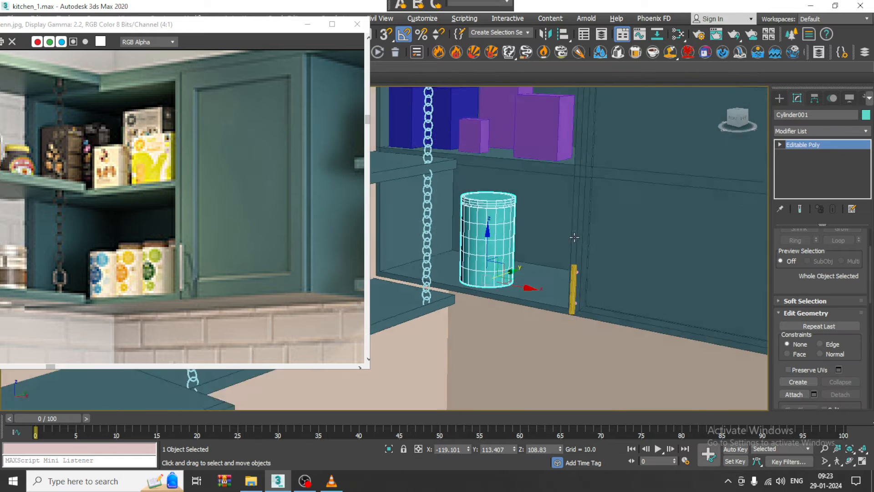
{"action": "scroll", "coordinate": [565, 241], "scroll_direction": "up", "scroll_amount": 6}
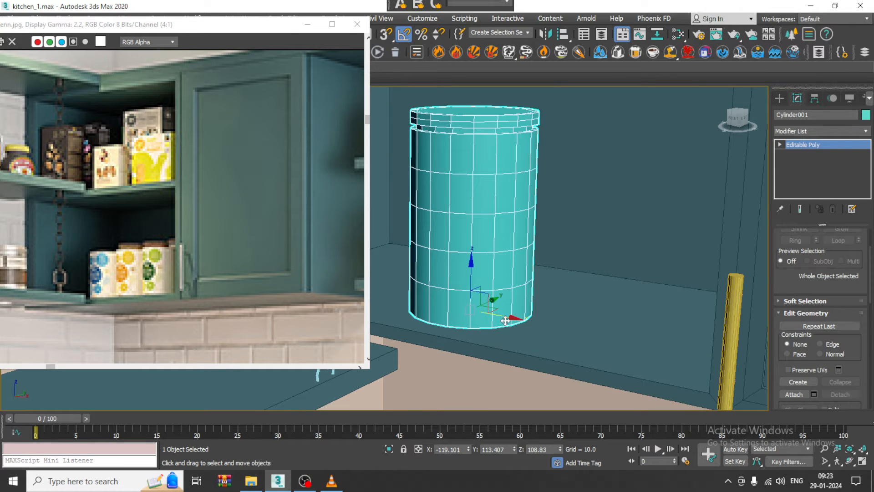
{"action": "left_click_drag", "start_coordinate": [505, 321], "coordinate": [618, 345], "text": "shift"}
{"action": "left_click", "coordinate": [451, 287]}
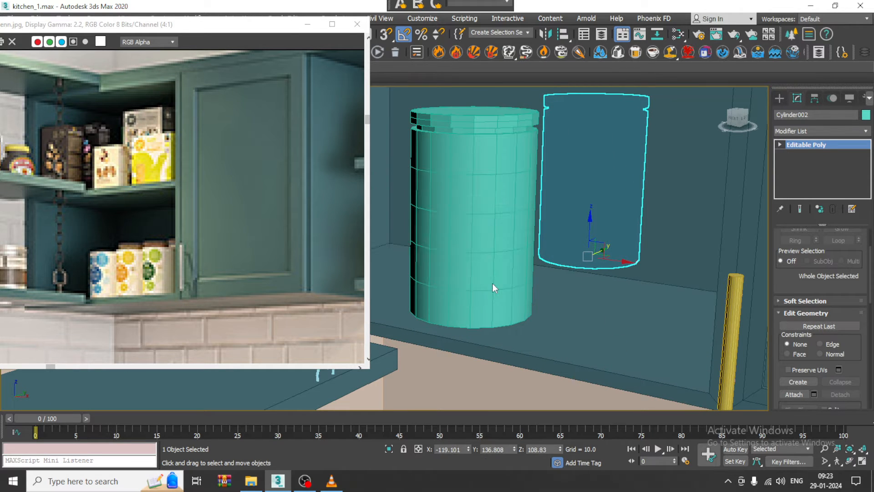
{"action": "key", "text": "ctrl+z"}
Copy the lidded canister beside the original along X on the lower cabinet shelf, and scale both down uniformly
{"action": "left_click_drag", "start_coordinate": [509, 319], "coordinate": [654, 349], "text": "shift"}
{"action": "left_click", "coordinate": [444, 280]}
{"action": "left_click", "coordinate": [484, 267], "text": "ctrl"}
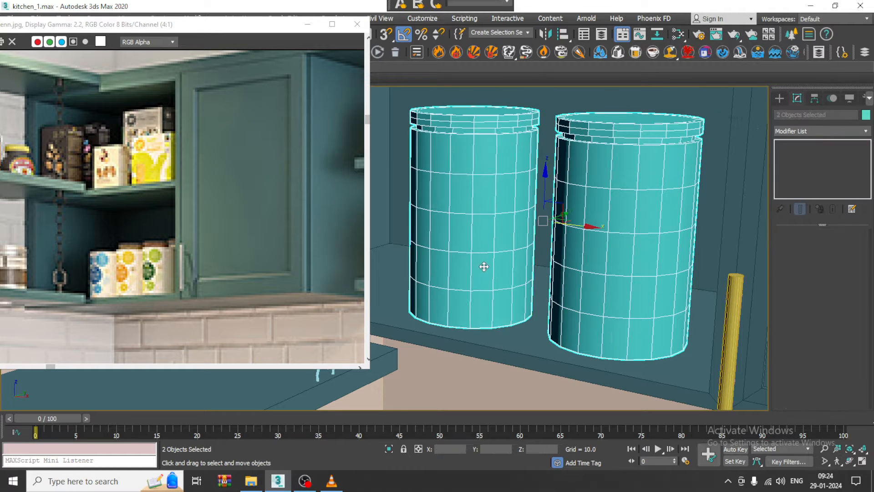
{"action": "key", "text": "r"}
{"action": "left_click_drag", "start_coordinate": [544, 218], "coordinate": [555, 237]}
Move the two scaled canisters along the shelf toward the gold door handle
{"action": "key", "text": "w"}
{"action": "middle_click_drag", "start_coordinate": [555, 232], "coordinate": [545, 179], "text": "alt"}
{"action": "left_click_drag", "start_coordinate": [538, 176], "coordinate": [599, 223]}
{"action": "scroll", "coordinate": [555, 199], "scroll_direction": "down", "scroll_amount": 5}
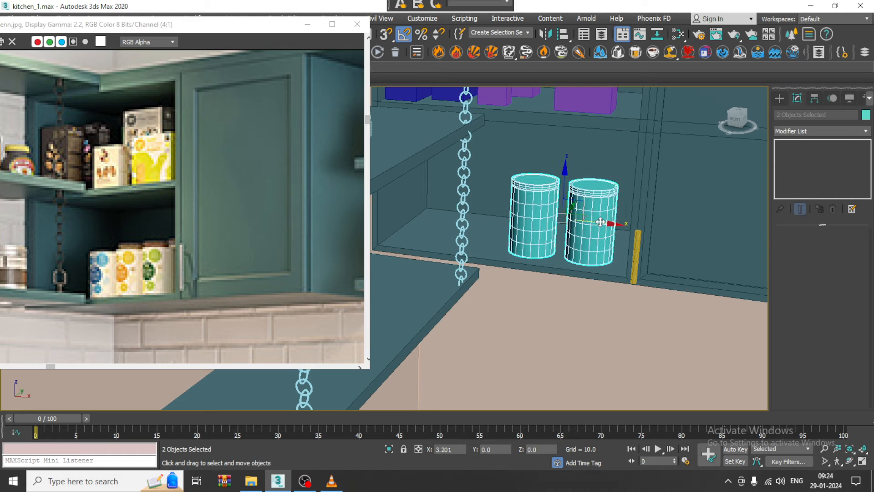
Copy the pair of canisters along X toward the chain to make a row of four
{"action": "middle_click_drag", "start_coordinate": [599, 223], "coordinate": [580, 216], "text": "alt"}
{"action": "scroll", "coordinate": [577, 216], "scroll_direction": "down", "scroll_amount": 3}
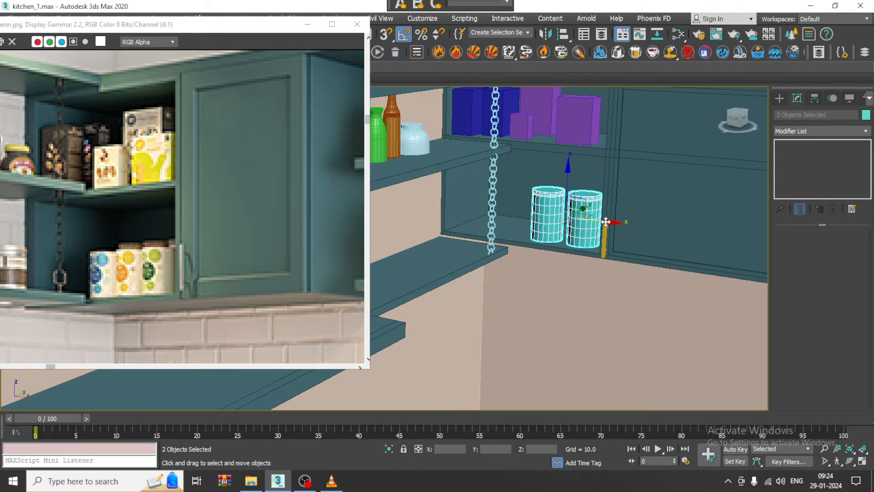
{"action": "mouse_move", "coordinate": [614, 226]}
{"action": "left_mouse_down", "text": "shift"}
{"action": "mouse_move", "coordinate": [542, 218]}
{"action": "mouse_move", "coordinate": [538, 228]}
{"action": "left_mouse_up", "text": "shift"}
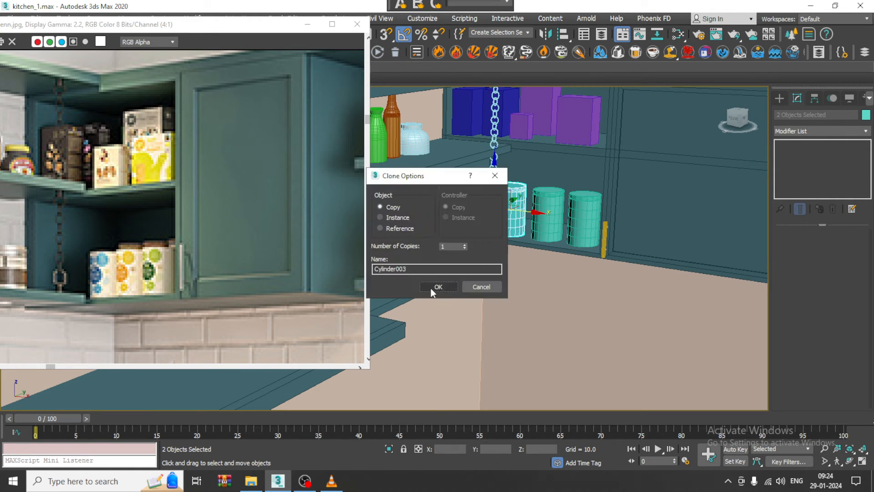
{"action": "left_click", "coordinate": [431, 288]}
{"action": "middle_click_drag", "start_coordinate": [517, 259], "coordinate": [501, 265], "text": "alt"}
Select the two middle canisters and copy them along Y behind the row as a second row
{"action": "left_click", "coordinate": [541, 214]}
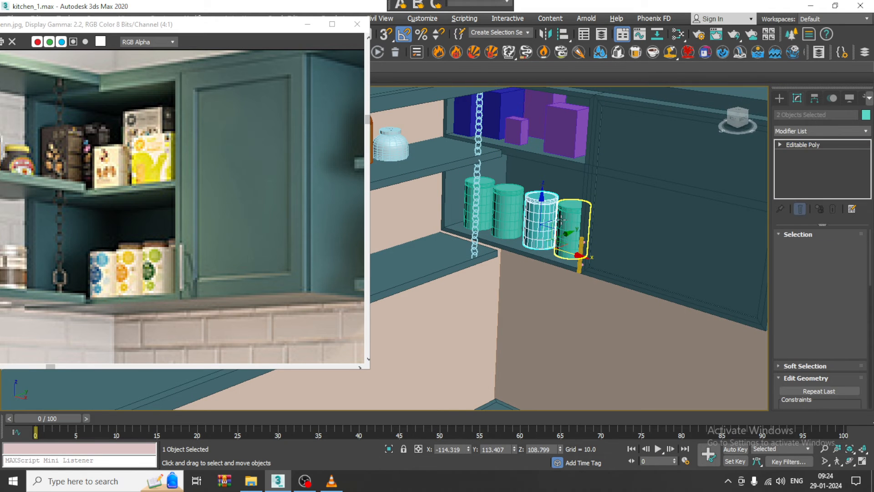
{"action": "left_click", "coordinate": [515, 205], "text": "ctrl"}
{"action": "left_click_drag", "start_coordinate": [552, 210], "coordinate": [579, 205], "text": "shift"}
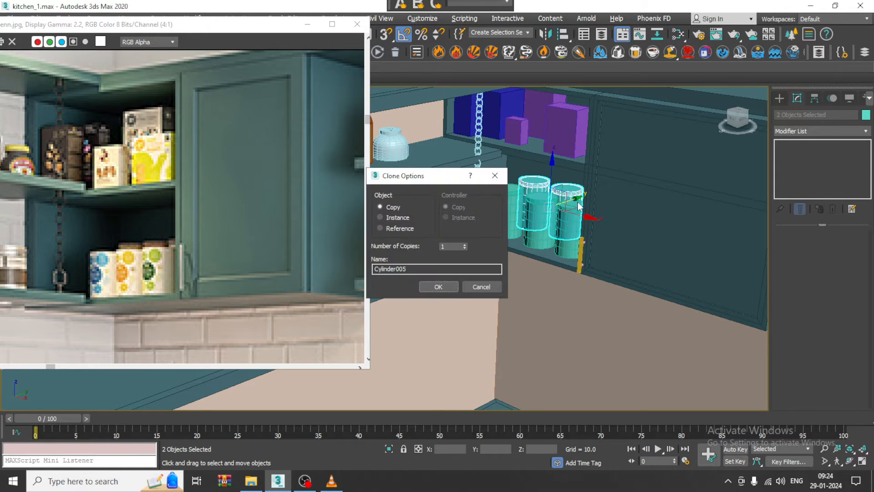
{"action": "left_click", "coordinate": [435, 289]}
Shift the back-row pair slightly along X toward the chain and save the scene
{"action": "middle_click_drag", "start_coordinate": [544, 218], "coordinate": [583, 211], "text": "alt"}
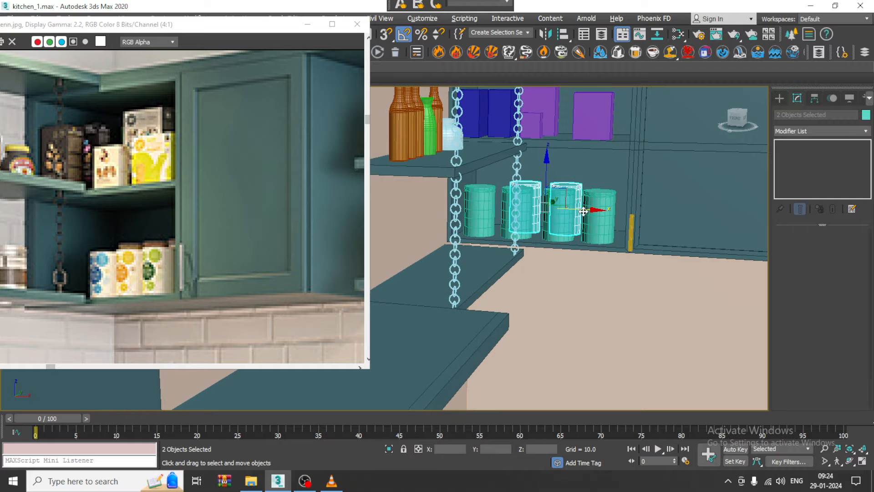
{"action": "left_click_drag", "start_coordinate": [583, 210], "coordinate": [575, 209]}
{"action": "scroll", "coordinate": [577, 209], "scroll_direction": "down", "scroll_amount": 5}
{"action": "scroll", "coordinate": [538, 224], "scroll_direction": "up", "scroll_amount": 3}
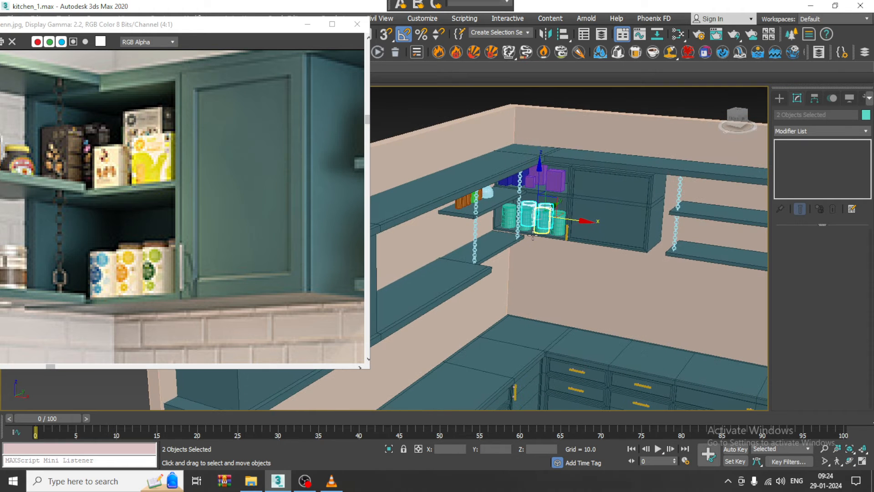
{"action": "key", "text": "ctrl+s"}
Following the fruit bowl in the reference photo, create an AutoGrid sphere on the long countertop and raise it along Z
{"action": "scroll", "coordinate": [207, 241], "scroll_direction": "down", "scroll_amount": 2}
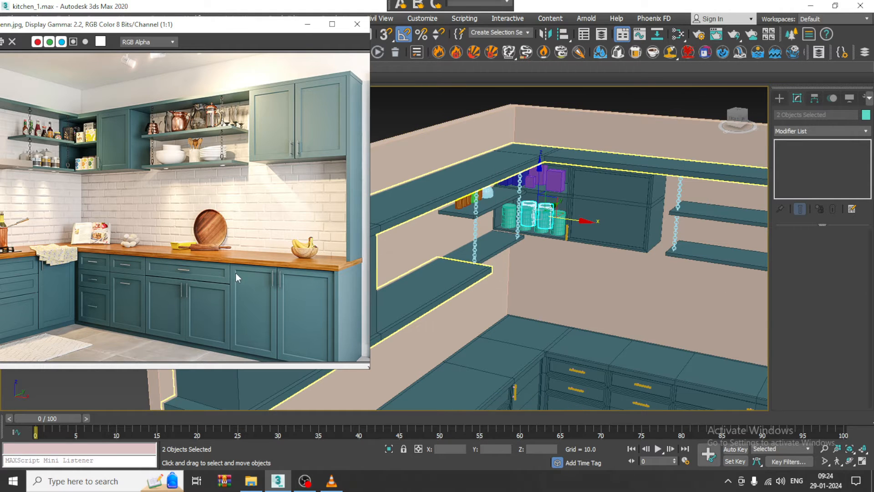
{"action": "scroll", "coordinate": [318, 290], "scroll_direction": "up", "scroll_amount": 1}
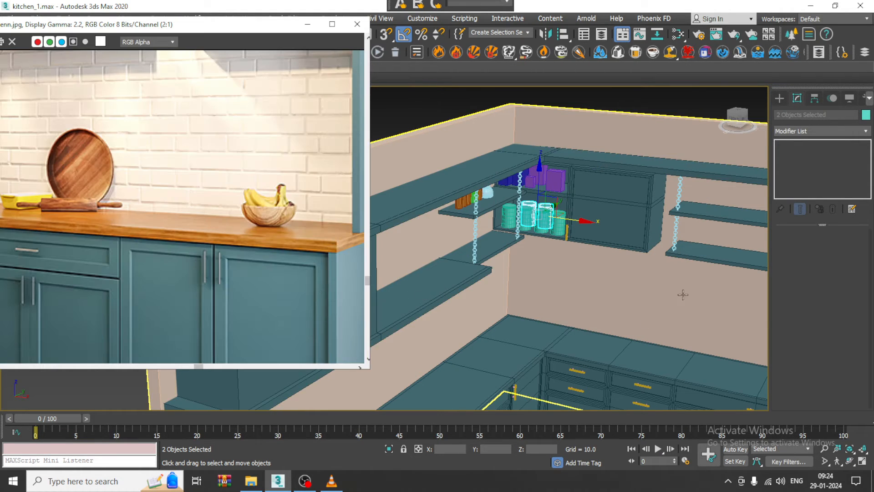
{"action": "middle_click_drag", "start_coordinate": [691, 275], "coordinate": [573, 230]}
{"action": "middle_click_drag", "start_coordinate": [726, 312], "coordinate": [584, 262]}
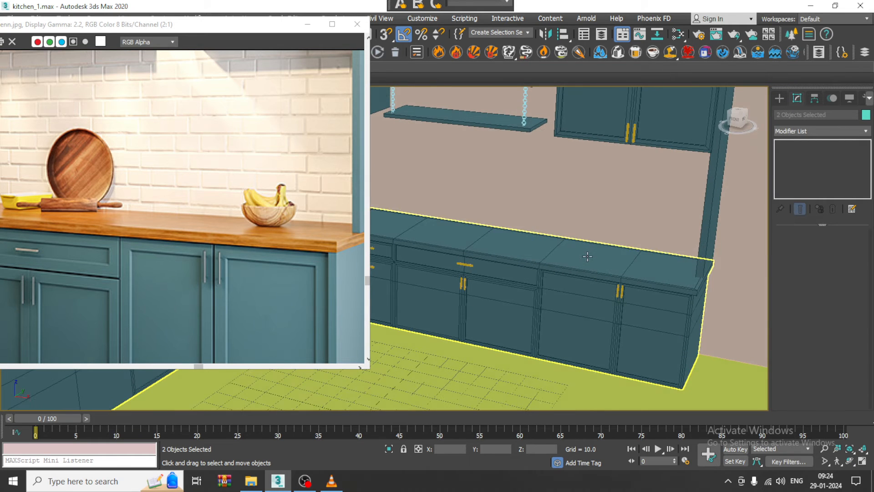
{"action": "scroll", "coordinate": [583, 255], "scroll_direction": "up", "scroll_amount": 4}
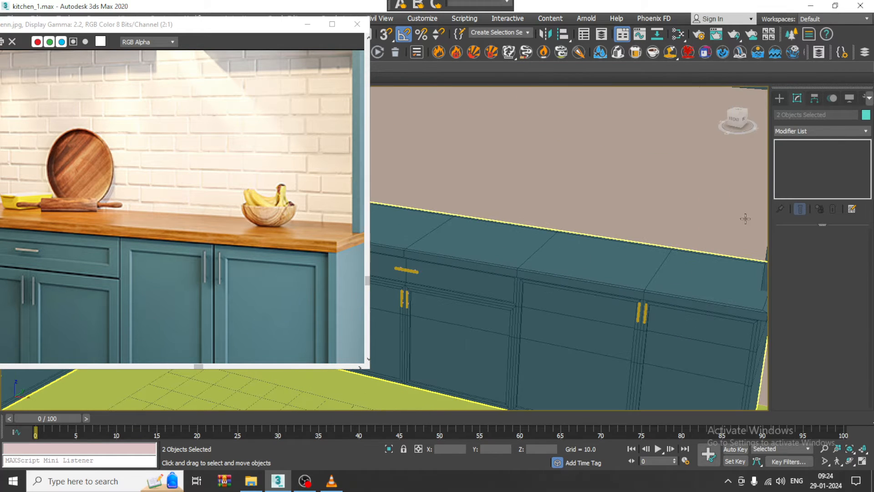
{"action": "left_click", "coordinate": [780, 99]}
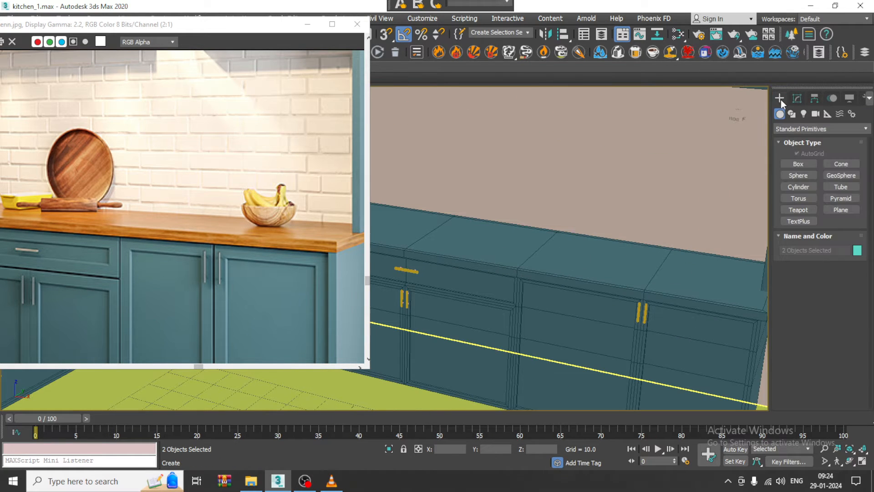
{"action": "left_click", "coordinate": [798, 176]}
{"action": "scroll", "coordinate": [596, 267], "scroll_direction": "up", "scroll_amount": 2}
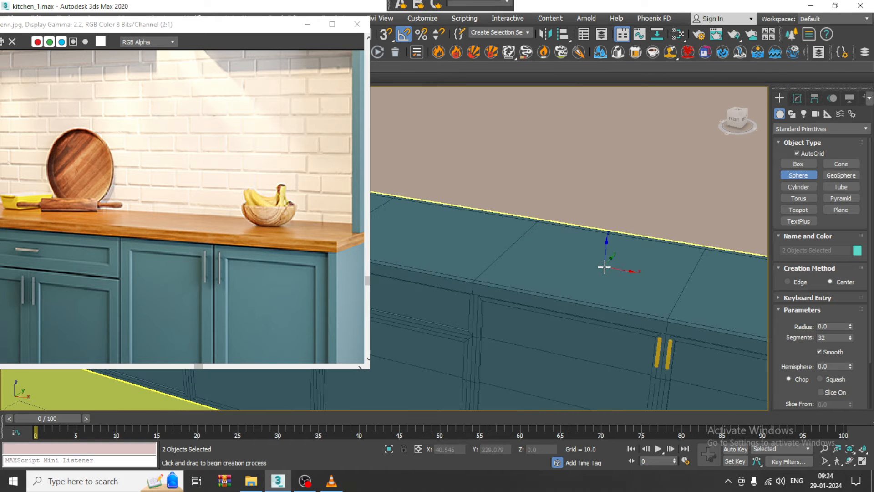
{"action": "left_click_drag", "start_coordinate": [605, 267], "coordinate": [611, 185]}
{"action": "right_click", "coordinate": [609, 240]}
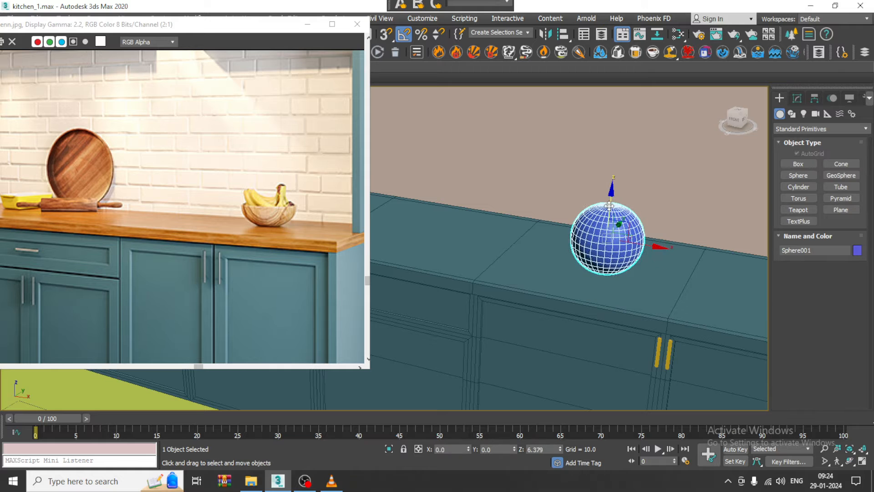
In the Front view, raise the sphere further above the countertop to a Z position of about 57.43
{"action": "key", "text": "alt+w"}
{"action": "middle_click", "coordinate": [655, 179]}
{"action": "key", "text": "z"}
{"action": "key", "text": "alt+w"}
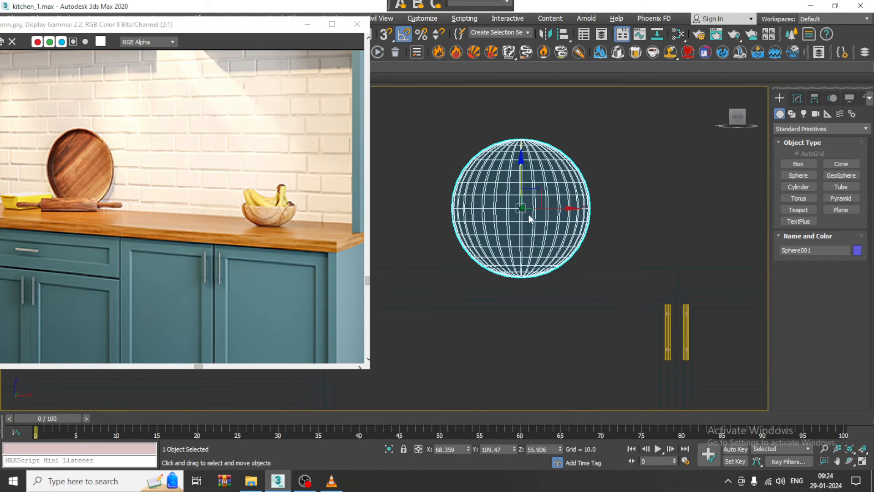
{"action": "left_click_drag", "start_coordinate": [522, 181], "coordinate": [523, 170]}
Convert the sphere to Editable Poly and delete the polygons of its upper half to leave a bowl shape
{"action": "right_click", "coordinate": [528, 159]}
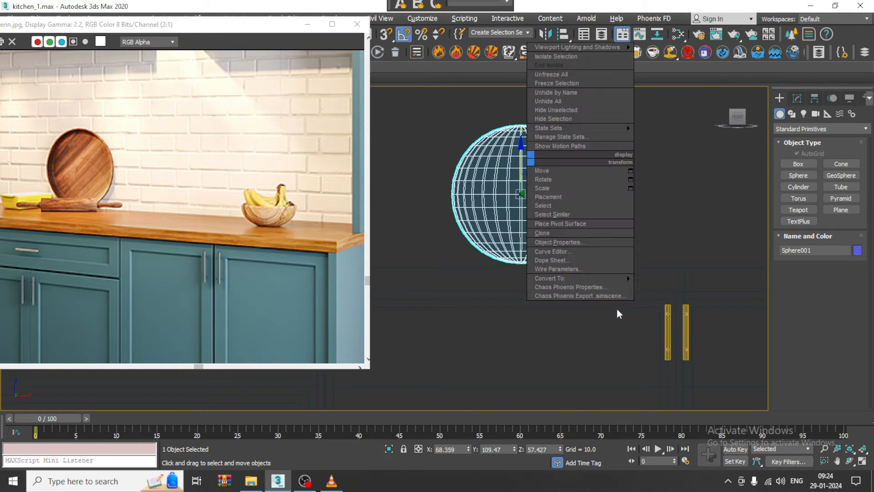
{"action": "mouse_move", "coordinate": [602, 275]}
{"action": "left_click", "coordinate": [706, 286]}
{"action": "key", "text": "4"}
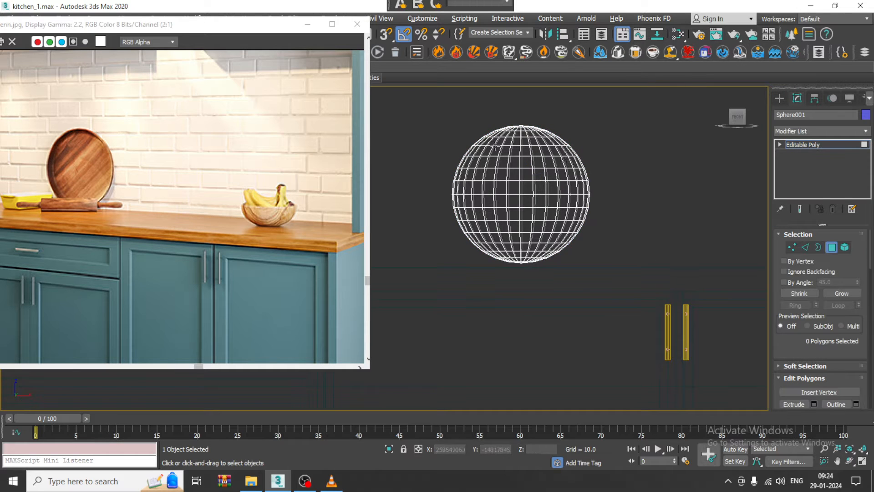
{"action": "middle_click_drag", "start_coordinate": [474, 126], "coordinate": [492, 167]}
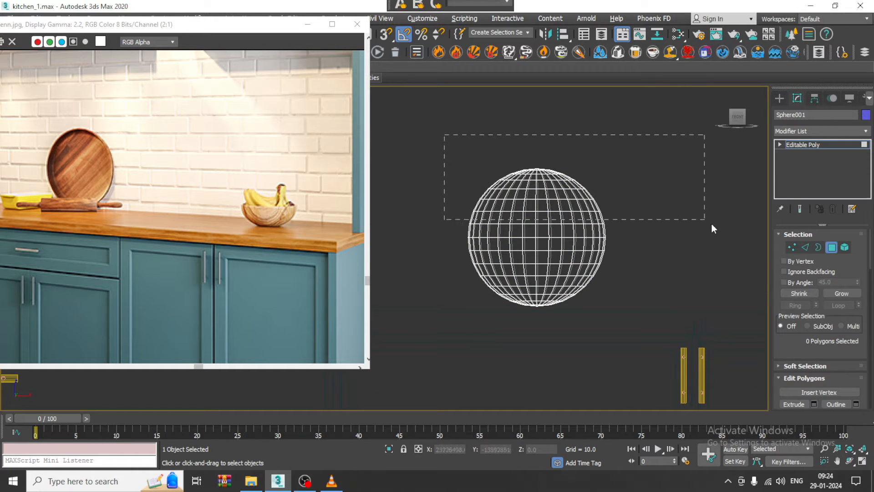
{"action": "left_click_drag", "start_coordinate": [711, 224], "coordinate": [718, 230]}
{"action": "key", "text": "Delete"}
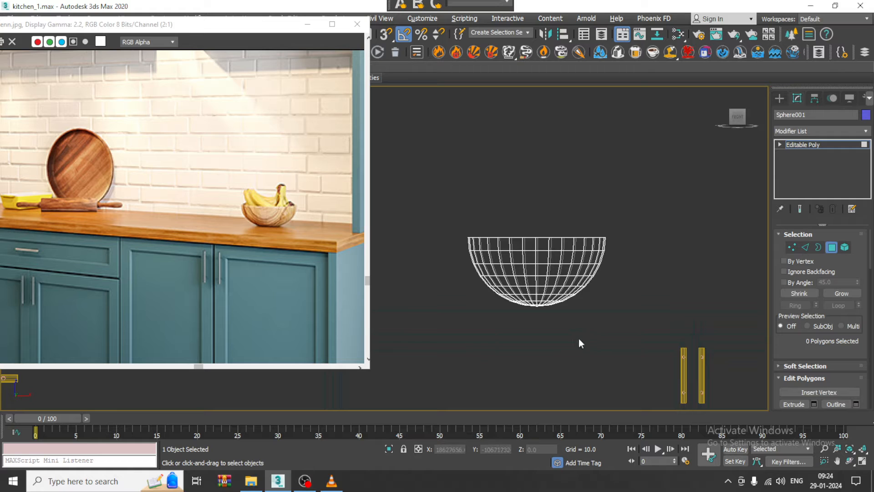
Delete the lowest ring of polygons at the bottom of the bowl to make room for a flat base
{"action": "scroll", "coordinate": [523, 304], "scroll_direction": "up", "scroll_amount": 5}
{"action": "left_click_drag", "start_coordinate": [510, 304], "coordinate": [632, 258]}
{"action": "key", "text": "Delete"}
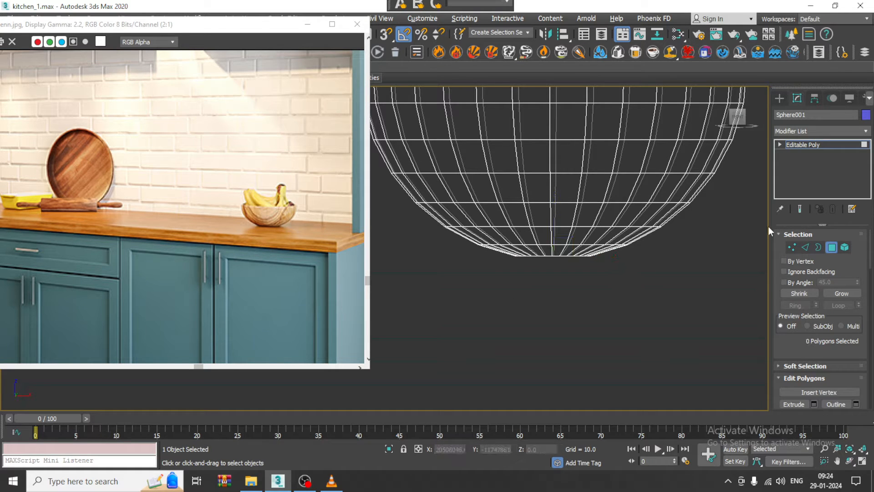
Select the open border at the bottom of the bowl, cap it to form a flat base, and leave border editing
{"action": "left_click", "coordinate": [818, 247]}
{"action": "left_click", "coordinate": [553, 253]}
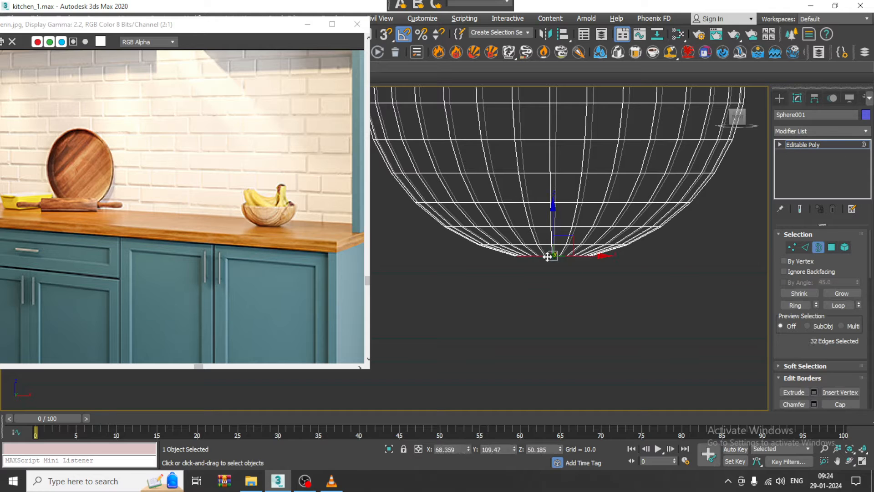
{"action": "right_click", "coordinate": [548, 256]}
{"action": "left_click", "coordinate": [501, 293]}
{"action": "middle_click_drag", "start_coordinate": [735, 101], "coordinate": [736, 130]}
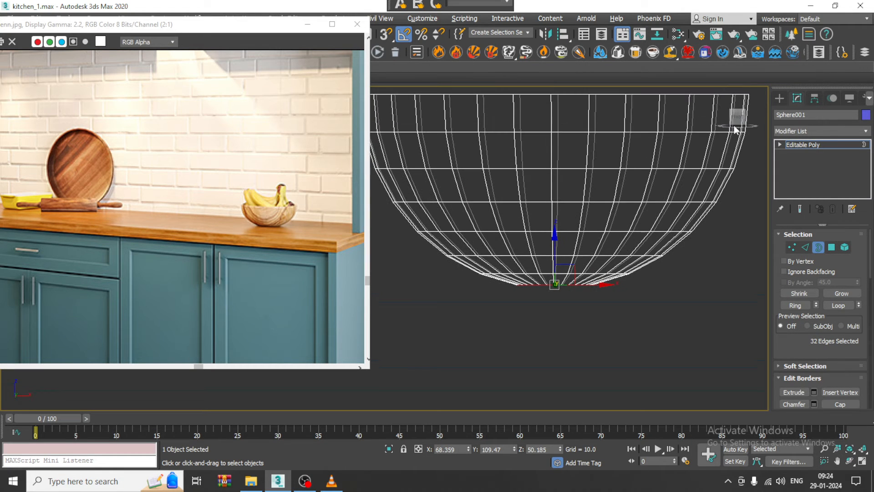
{"action": "left_click", "coordinate": [814, 144]}
Apply a Shell modifier to the bowl and set its Outer Amount to 0.16
{"action": "left_click", "coordinate": [843, 132]}
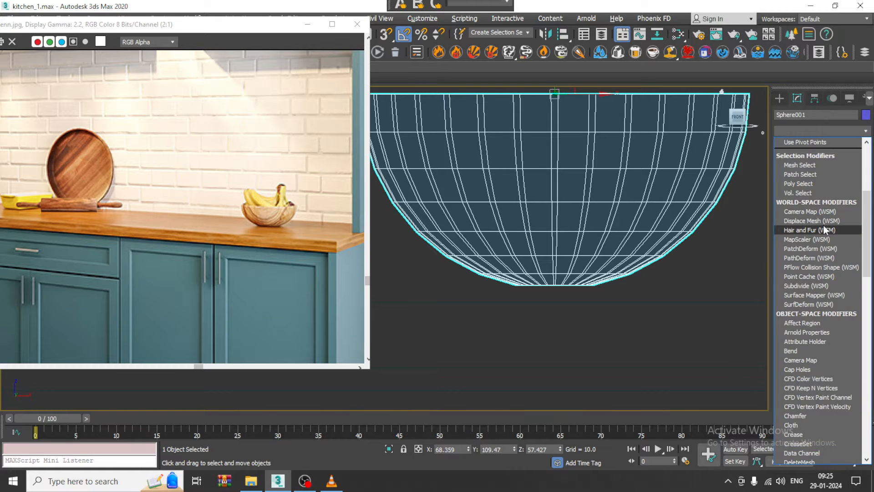
{"action": "key", "text": "l"}
{"action": "key", "text": "Home"}
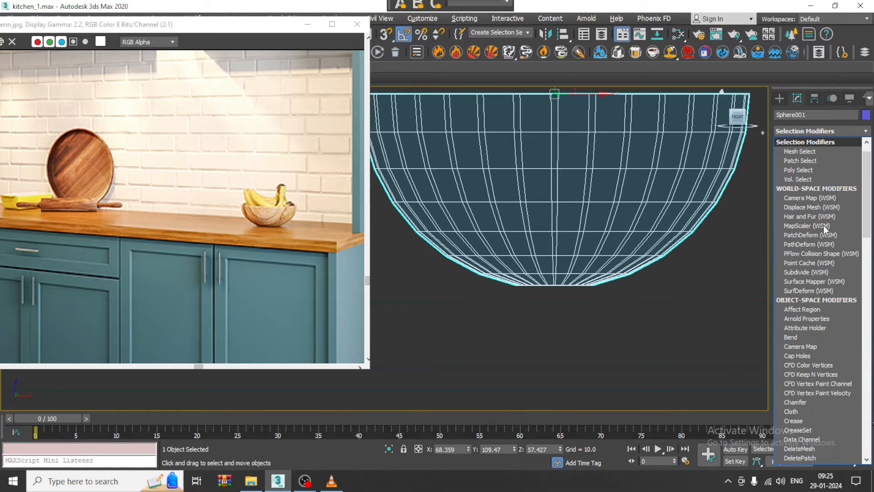
{"action": "scroll", "coordinate": [821, 205], "scroll_direction": "down", "scroll_amount": 3}
{"action": "key", "text": "s"}
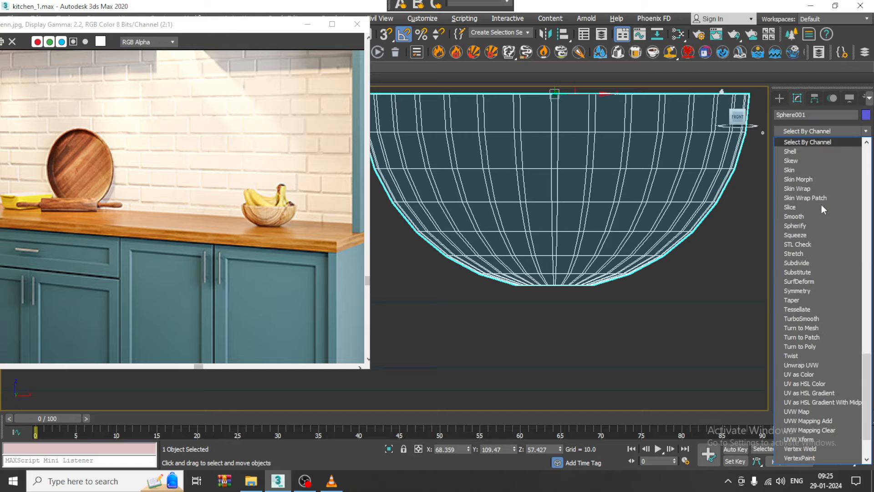
{"action": "left_click", "coordinate": [792, 150]}
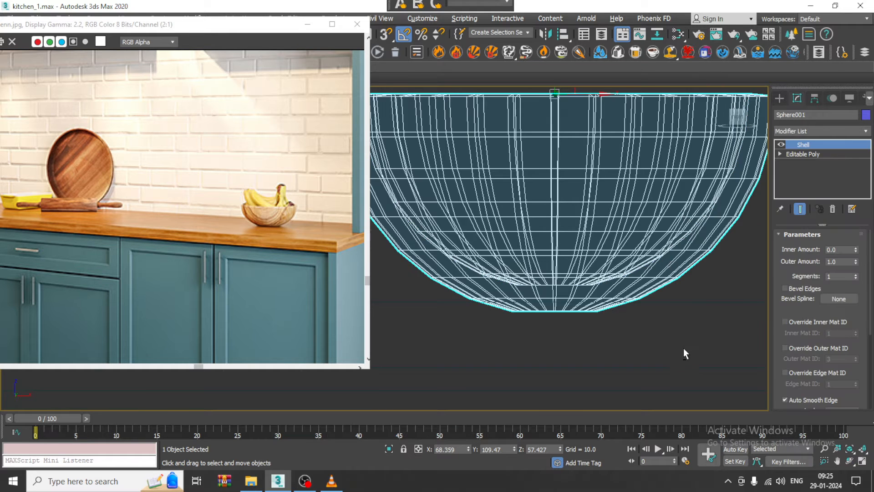
{"action": "key", "text": "alt+w"}
{"action": "key", "text": "alt+w"}
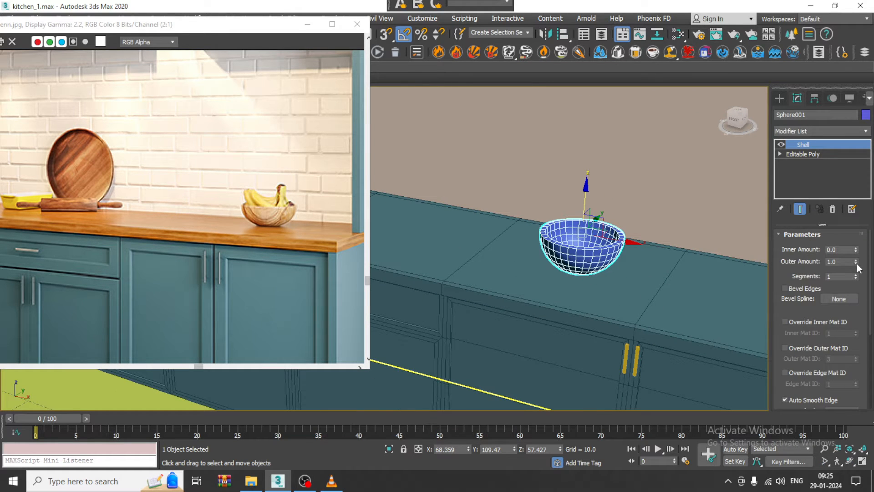
{"action": "left_click_drag", "start_coordinate": [856, 263], "coordinate": [6, 309]}
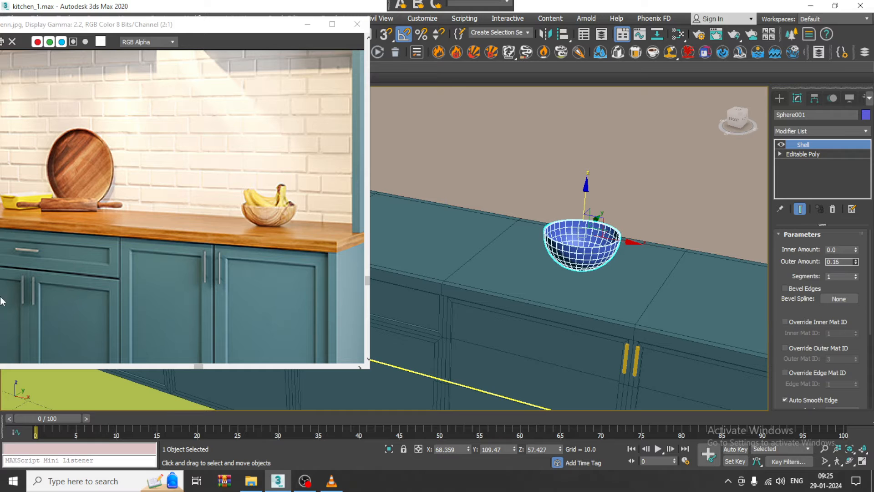
Examine the bowl's shape, thickness and resting position against the fruit bowl in the reference photo
{"action": "scroll", "coordinate": [1, 232], "scroll_direction": "up", "scroll_amount": 2}
{"action": "scroll", "coordinate": [171, 215], "scroll_direction": "down", "scroll_amount": 2}
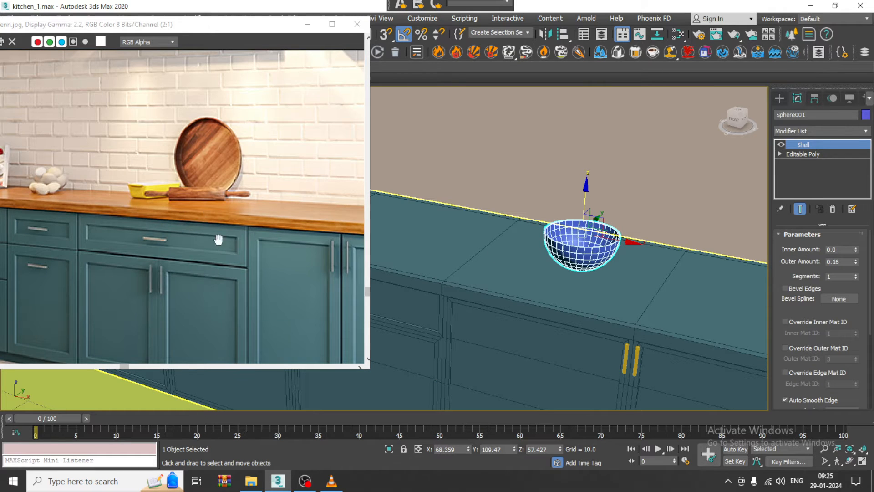
{"action": "middle_click_drag", "start_coordinate": [219, 239], "coordinate": [0, 212]}
{"action": "middle_click", "coordinate": [641, 220]}
{"action": "scroll", "coordinate": [645, 222], "scroll_direction": "up", "scroll_amount": 2}
{"action": "middle_click_drag", "start_coordinate": [579, 237], "coordinate": [577, 213], "text": "alt"}
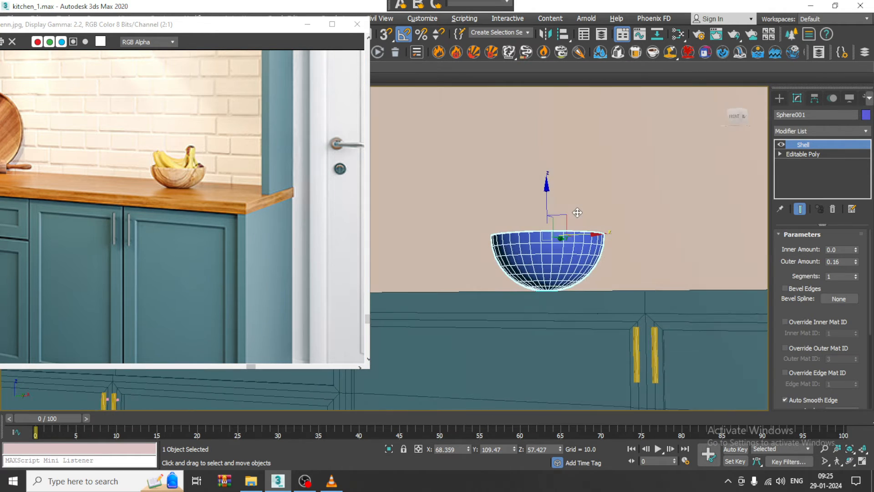
{"action": "scroll", "coordinate": [577, 213], "scroll_direction": "up", "scroll_amount": 3}
{"action": "middle_click_drag", "start_coordinate": [550, 256], "coordinate": [541, 287], "text": "alt"}
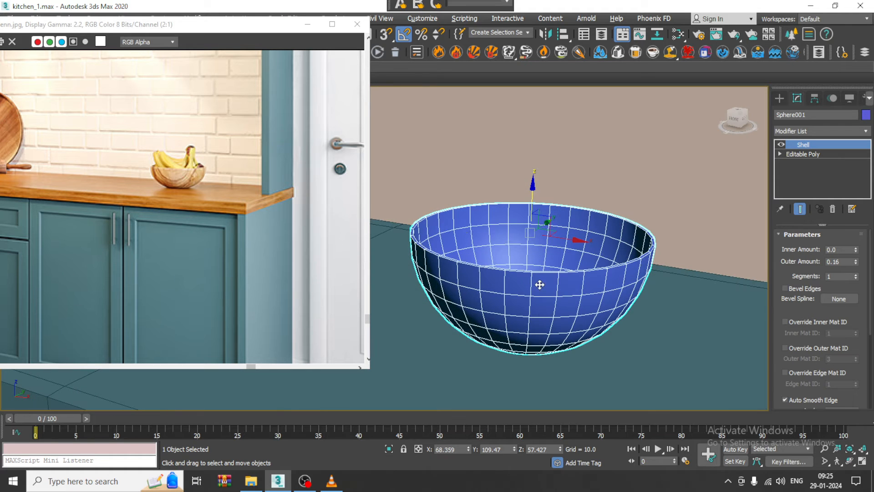
Increase the bowl's Shell Outer Amount to 0.28 and convert the bowl to Editable Poly
{"action": "left_click_drag", "start_coordinate": [857, 265], "coordinate": [856, 255]}
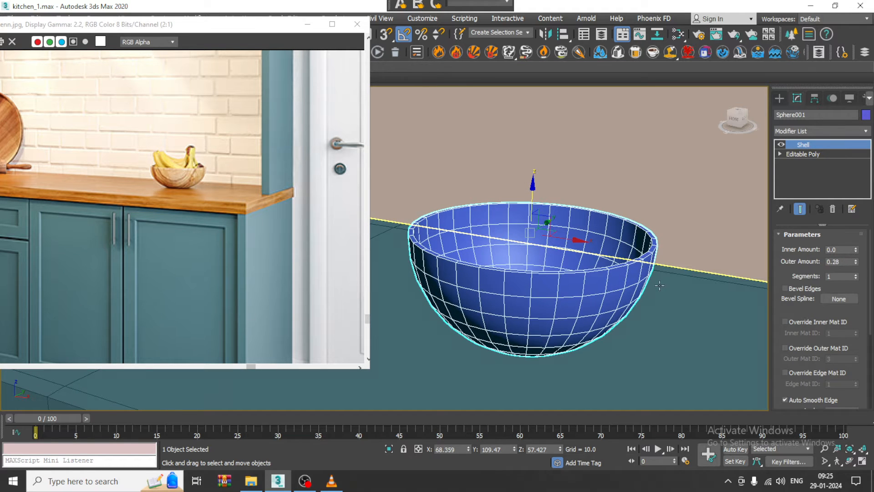
{"action": "right_click", "coordinate": [561, 304]}
{"action": "mouse_move", "coordinate": [631, 424]}
{"action": "left_click", "coordinate": [708, 433]}
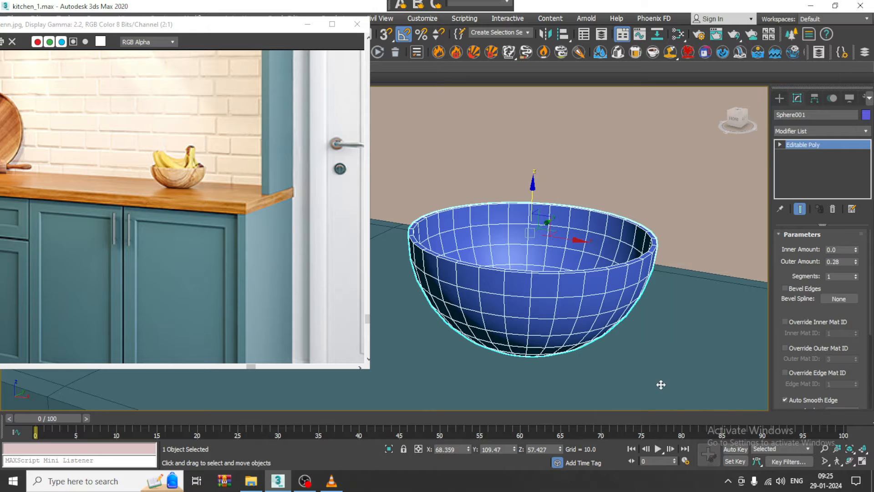
Create a small sphere with a radius of about 1.5 above the bowl
{"action": "left_click", "coordinate": [780, 98]}
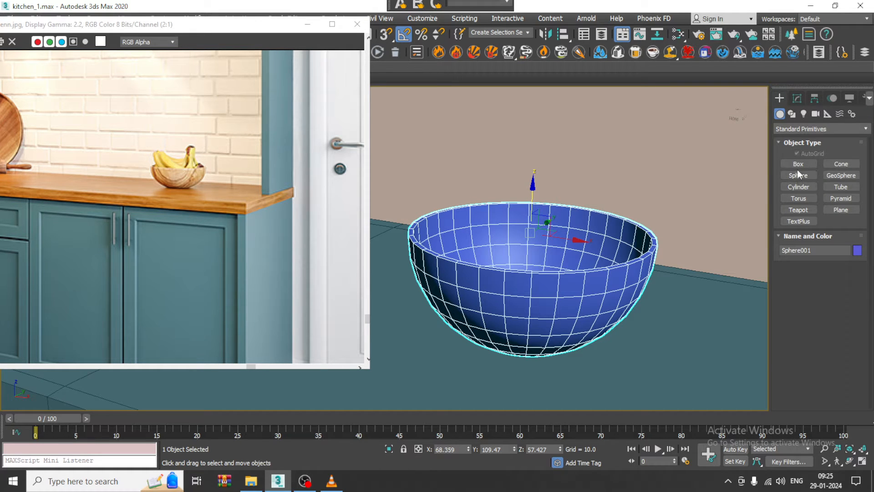
{"action": "left_click", "coordinate": [797, 175]}
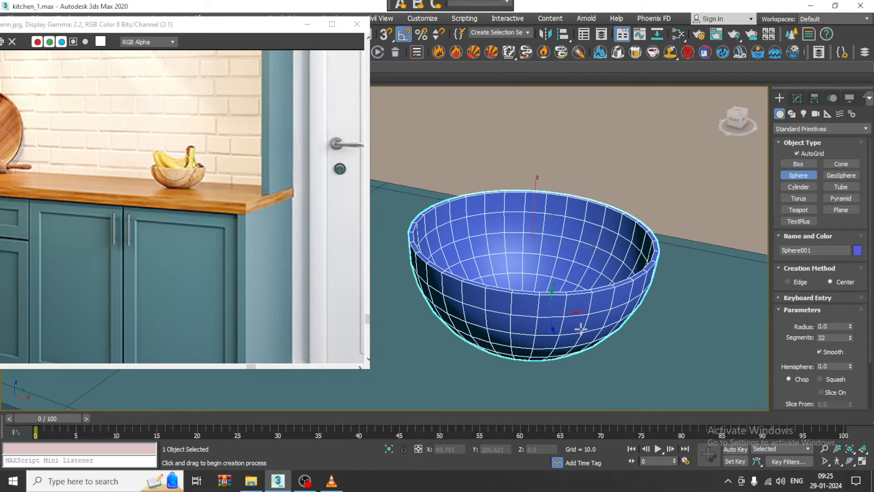
{"action": "left_click_drag", "start_coordinate": [623, 363], "coordinate": [651, 145]}
{"action": "right_click", "coordinate": [632, 344]}
{"action": "key", "text": "f"}
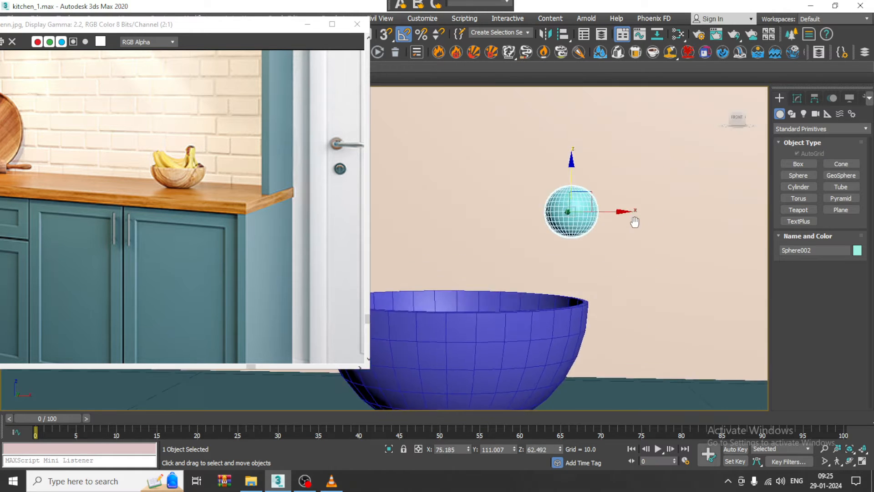
Apply an FFD(cyl) modifier to the new sphere
{"action": "left_click", "coordinate": [796, 98]}
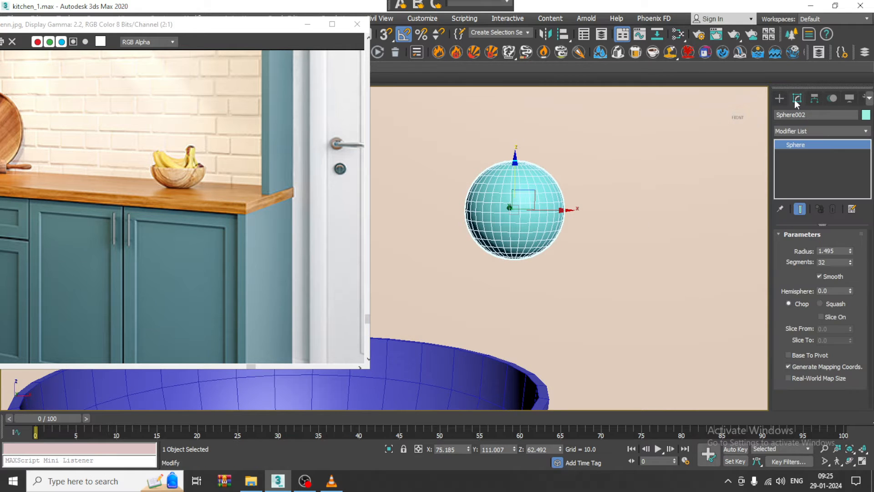
{"action": "left_click", "coordinate": [821, 131]}
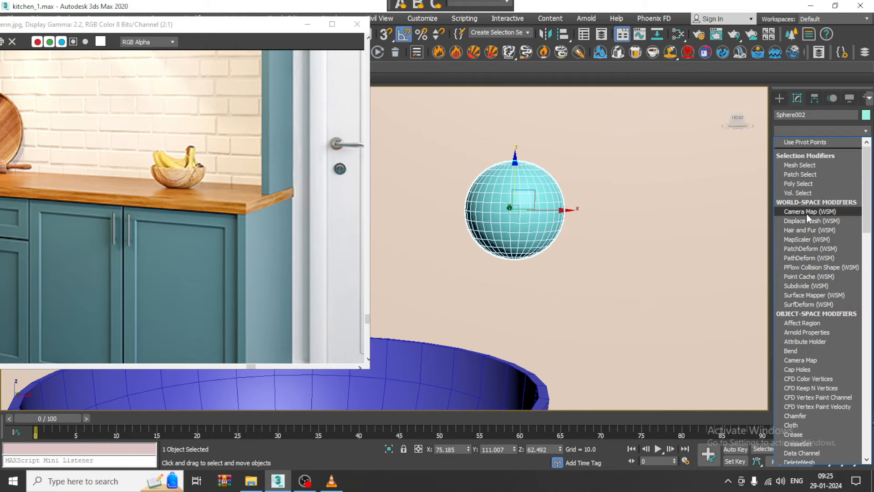
{"action": "key", "text": "f"}
{"action": "key", "text": "f"}
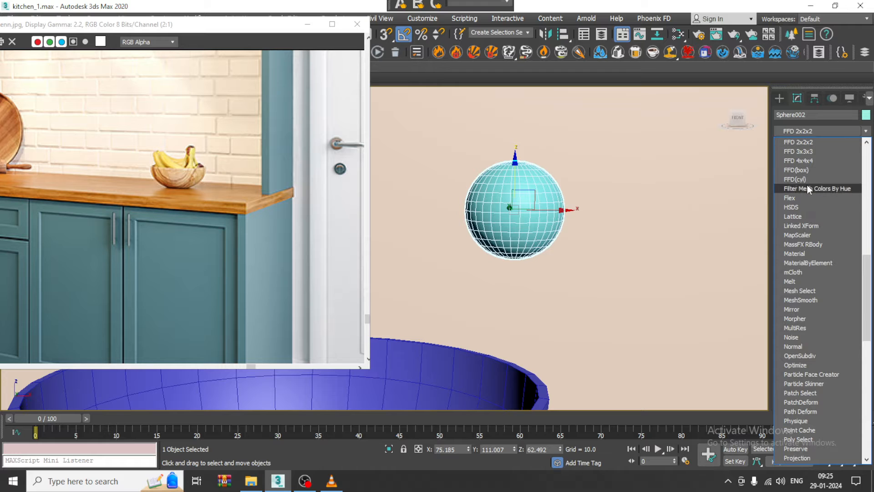
{"action": "left_click", "coordinate": [805, 179]}
In the front view, raise the top row of the sphere's FFD control points to stretch it into an egg shape
{"action": "key", "text": "alt+w"}
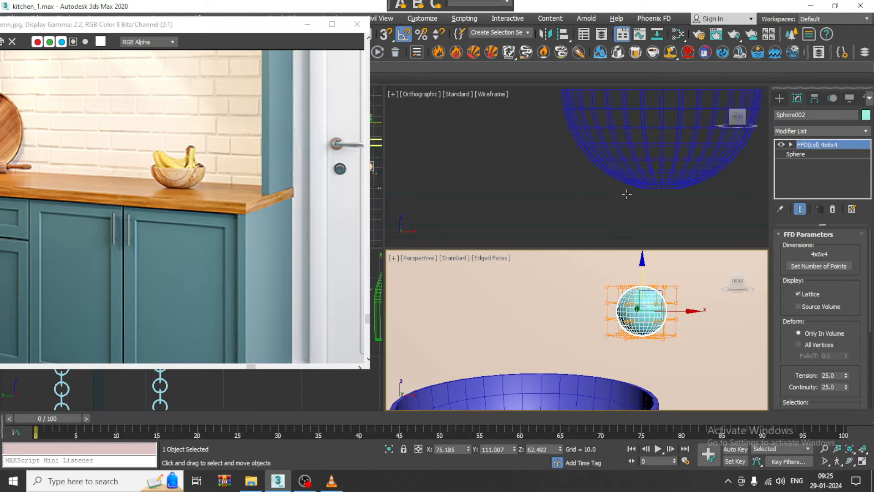
{"action": "right_click", "coordinate": [622, 192]}
{"action": "key", "text": "alt+w"}
{"action": "key", "text": "z"}
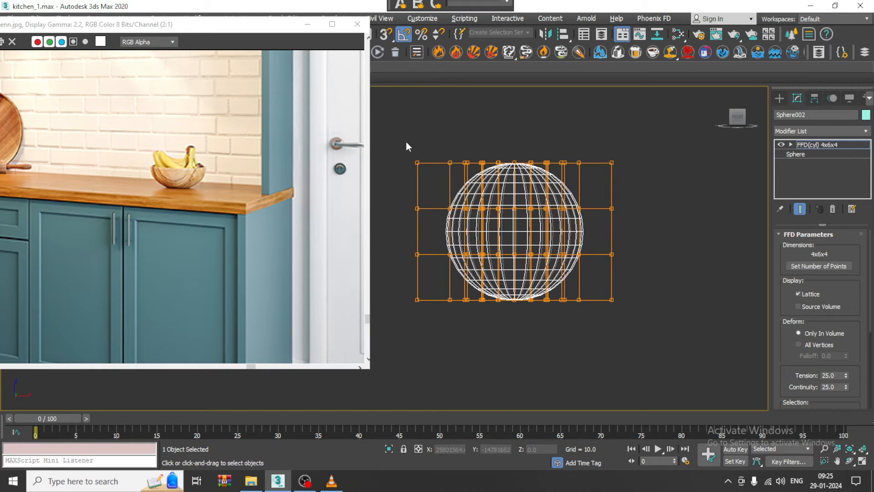
{"action": "left_click_drag", "start_coordinate": [702, 179], "coordinate": [703, 181]}
{"action": "left_click_drag", "start_coordinate": [512, 126], "coordinate": [513, 83]}
Scale each of the three lower rows of FFD control points slightly outward to widen the egg's lower part
{"action": "left_click_drag", "start_coordinate": [433, 199], "coordinate": [659, 218]}
{"action": "key", "text": "r"}
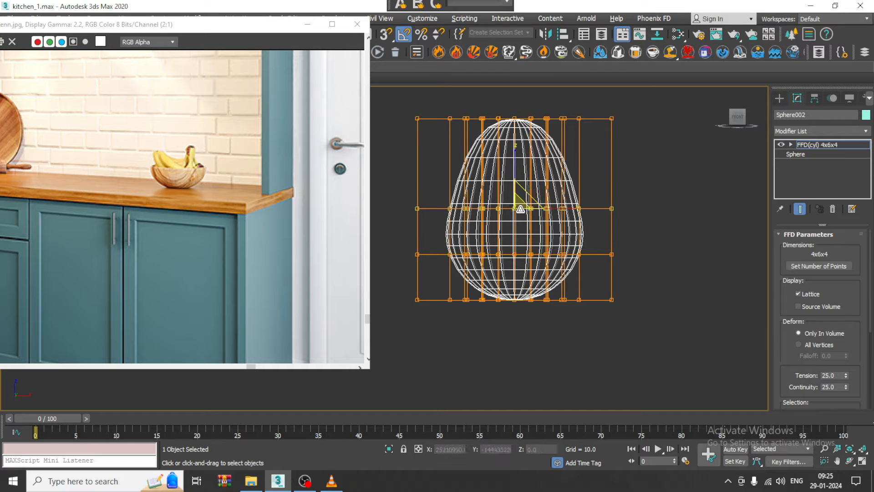
{"action": "left_click_drag", "start_coordinate": [522, 201], "coordinate": [506, 202]}
{"action": "left_click_drag", "start_coordinate": [400, 246], "coordinate": [660, 267]}
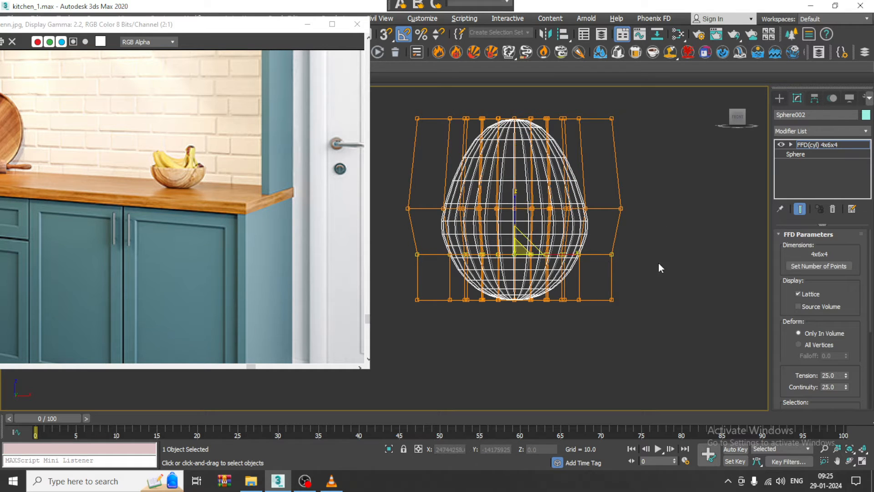
{"action": "left_click_drag", "start_coordinate": [519, 253], "coordinate": [503, 247]}
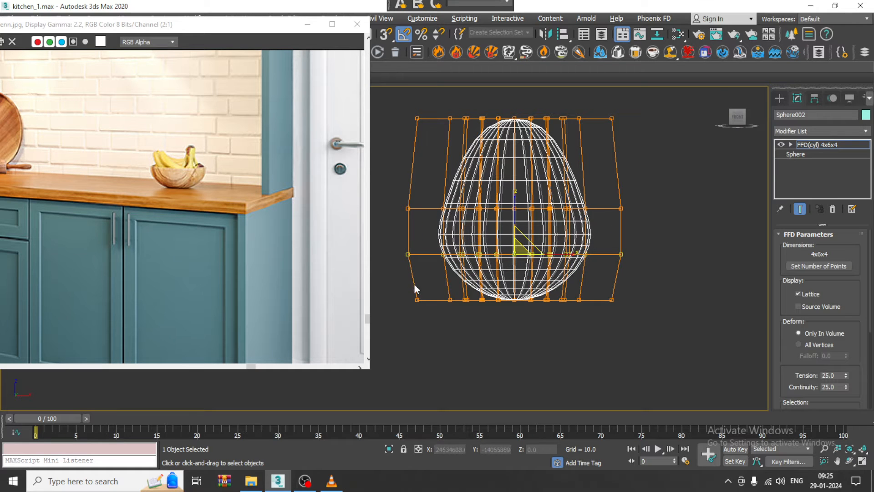
{"action": "left_click_drag", "start_coordinate": [793, 347], "coordinate": [774, 339]}
{"action": "mouse_move", "coordinate": [522, 297]}
{"action": "left_mouse_down"}
{"action": "mouse_move", "coordinate": [529, 309]}
{"action": "mouse_move", "coordinate": [508, 294]}
{"action": "left_mouse_up"}
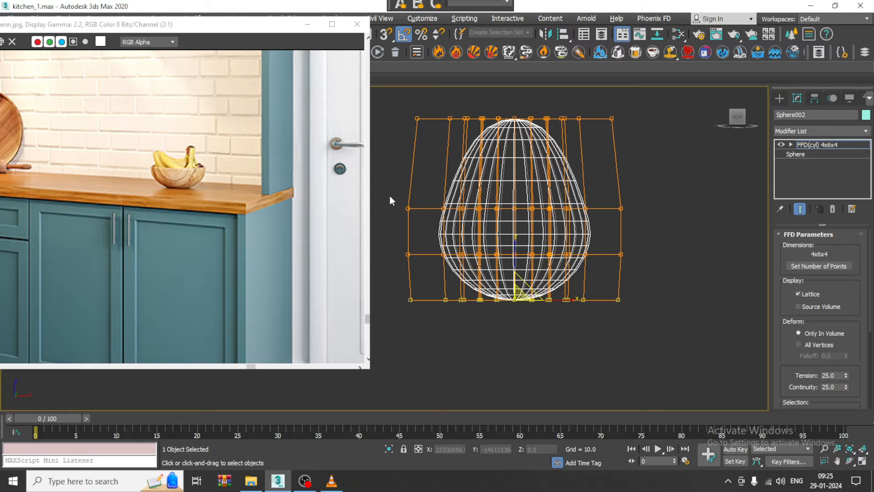
Scale the two middle rows of control points inward to slim the egg, and convert it to Editable Poly
{"action": "left_click_drag", "start_coordinate": [714, 280], "coordinate": [715, 280]}
{"action": "left_click_drag", "start_coordinate": [523, 225], "coordinate": [533, 237]}
{"action": "left_click", "coordinate": [838, 145]}
{"action": "right_click", "coordinate": [486, 160]}
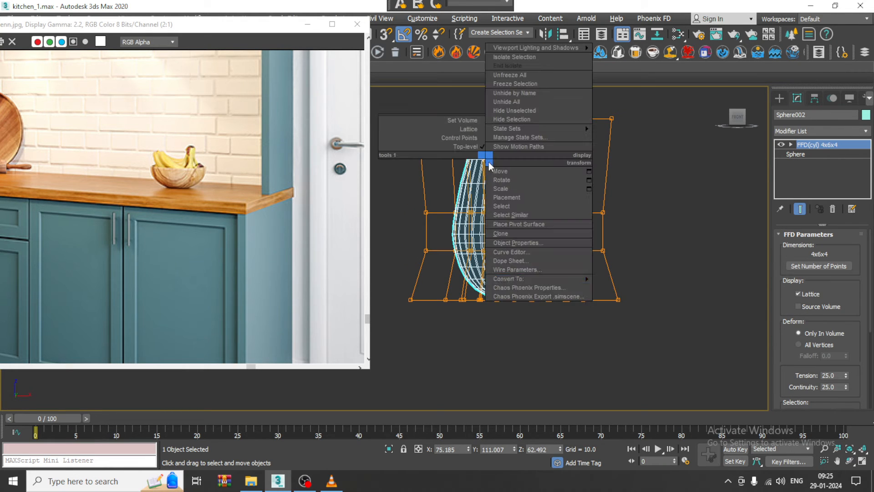
{"action": "mouse_move", "coordinate": [553, 280]}
{"action": "left_click", "coordinate": [642, 286]}
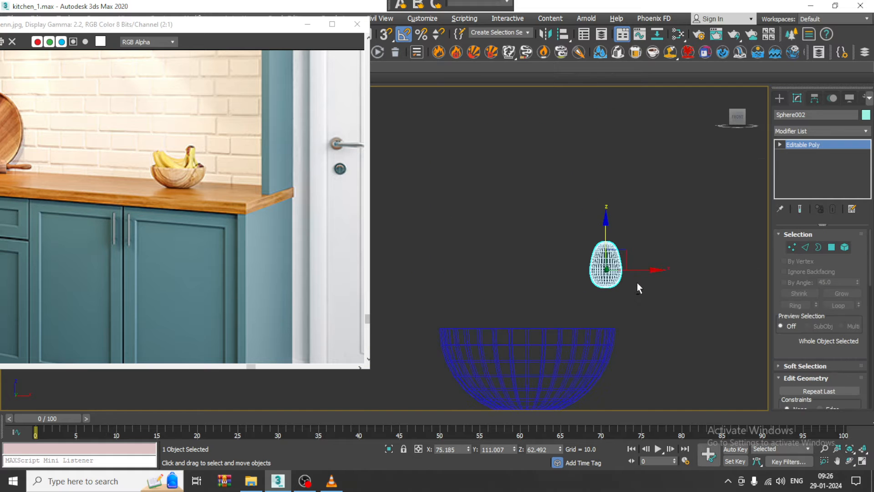
In the perspective view, scale the egg's height down slightly and move it along X over the bowl
{"action": "key", "text": "alt+w"}
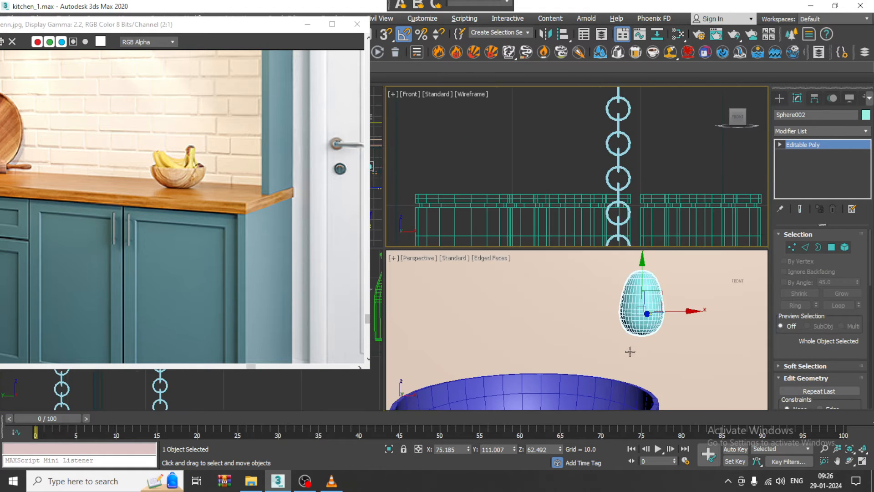
{"action": "right_click", "coordinate": [629, 351]}
{"action": "key", "text": "alt+w"}
{"action": "scroll", "coordinate": [623, 346], "scroll_direction": "down", "scroll_amount": 3}
{"action": "key", "text": "r"}
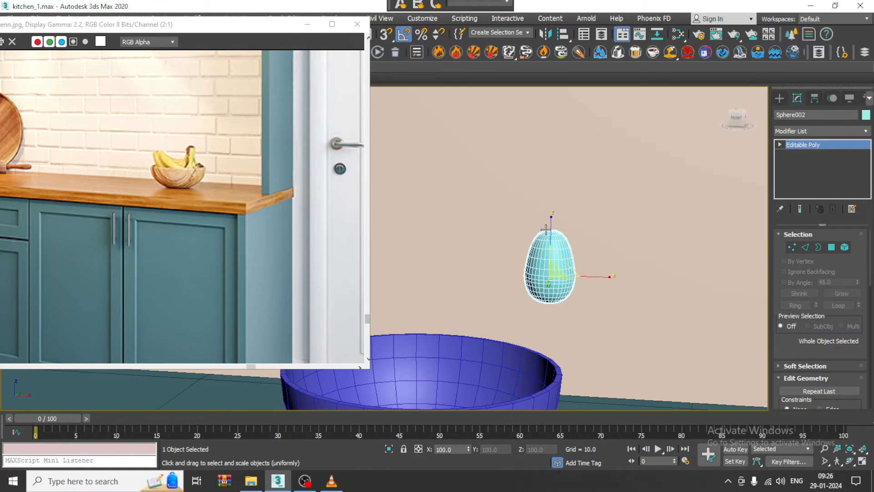
{"action": "mouse_move", "coordinate": [557, 220]}
{"action": "left_mouse_down"}
{"action": "mouse_move", "coordinate": [560, 234]}
{"action": "mouse_move", "coordinate": [562, 223]}
{"action": "left_mouse_up"}
{"action": "key", "text": "w"}
{"action": "middle_click_drag", "start_coordinate": [562, 223], "coordinate": [588, 288], "text": "alt"}
{"action": "scroll", "coordinate": [558, 261], "scroll_direction": "down", "scroll_amount": 2}
{"action": "left_click_drag", "start_coordinate": [630, 282], "coordinate": [505, 273]}
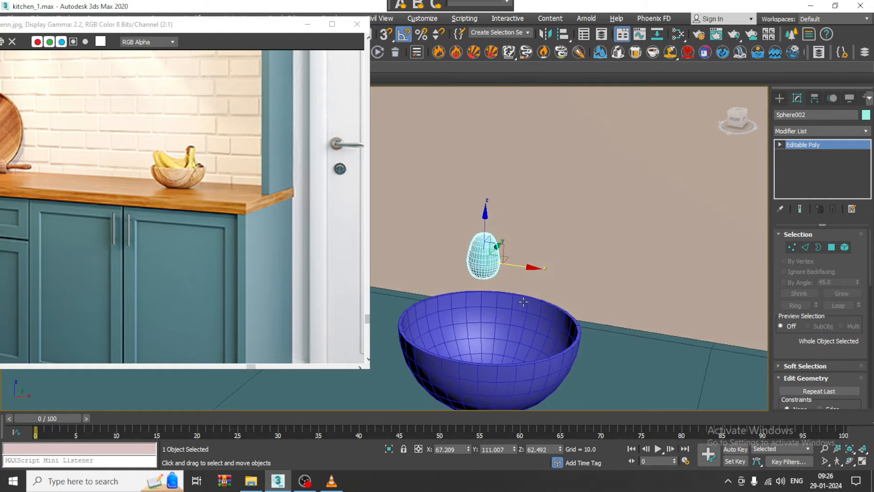
Clone the egg along X with 3 copies to form a row of four above the bowl
{"action": "middle_click_drag", "start_coordinate": [506, 273], "coordinate": [572, 288], "text": "alt"}
{"action": "mouse_move", "coordinate": [555, 220]}
{"action": "left_mouse_down"}
{"action": "mouse_move", "coordinate": [526, 210]}
{"action": "mouse_move", "coordinate": [584, 214]}
{"action": "left_mouse_up"}
{"action": "left_click", "coordinate": [464, 244]}
{"action": "left_click", "coordinate": [465, 245]}
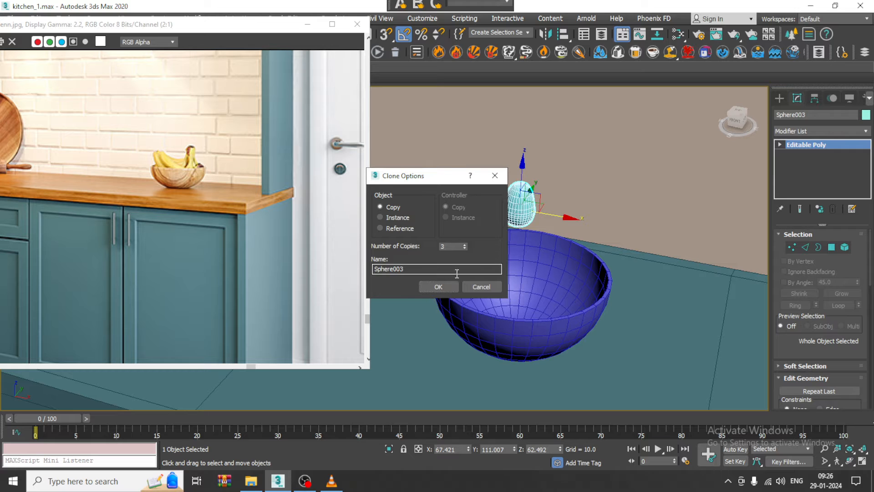
{"action": "left_click", "coordinate": [444, 286]}
Select all four eggs in the row and move them together along Y across the bowl's opening
{"action": "middle_click_drag", "start_coordinate": [558, 263], "coordinate": [560, 272], "text": "alt"}
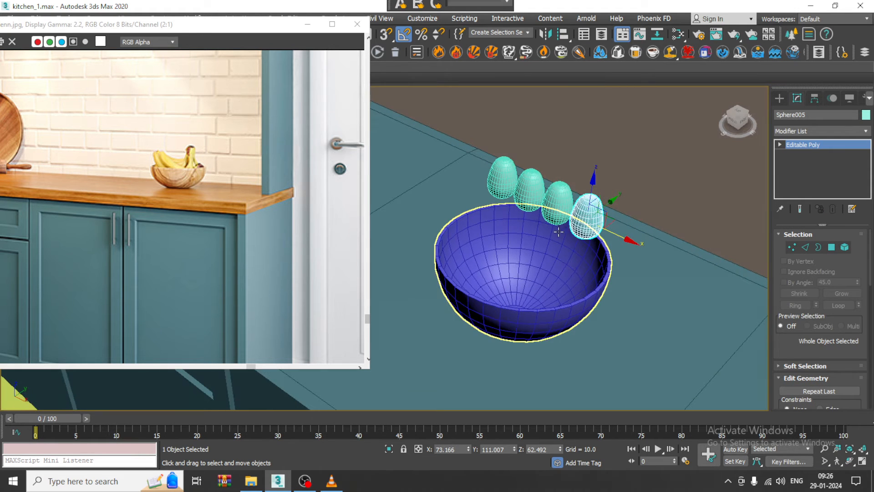
{"action": "left_click", "coordinate": [555, 207], "text": "ctrl"}
{"action": "left_click", "coordinate": [530, 191], "text": "ctrl"}
{"action": "left_click", "coordinate": [502, 178], "text": "ctrl"}
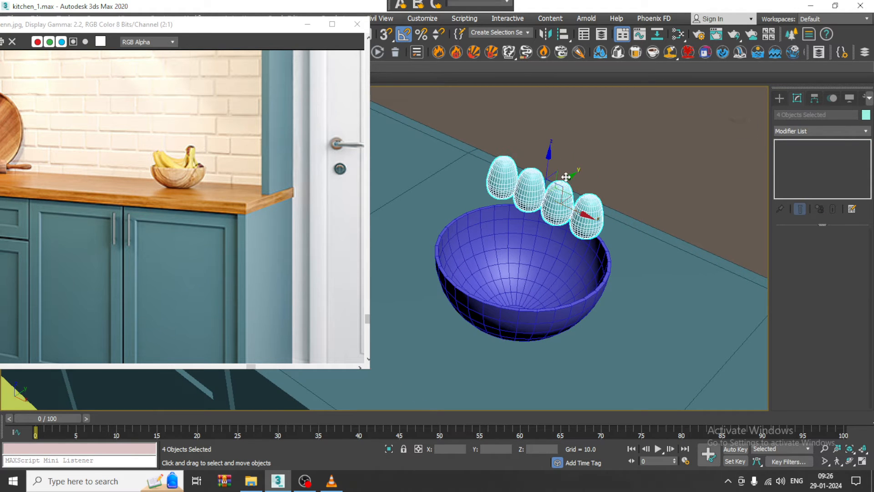
{"action": "left_click_drag", "start_coordinate": [565, 178], "coordinate": [529, 205]}
Clone the row of four eggs along Y with 2 copies to form three rows above the bowl
{"action": "middle_click_drag", "start_coordinate": [530, 205], "coordinate": [515, 179], "text": "alt"}
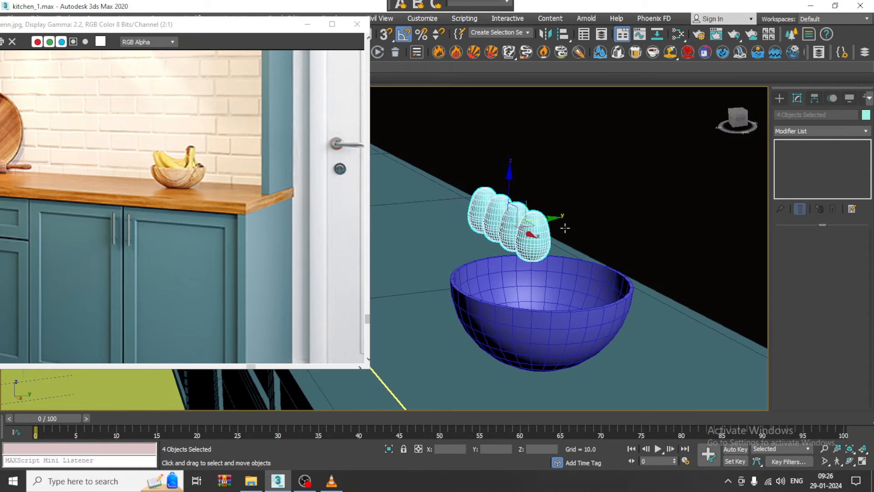
{"action": "mouse_move", "coordinate": [548, 216]}
{"action": "left_mouse_down", "text": "shift"}
{"action": "mouse_move", "coordinate": [576, 217]}
{"action": "mouse_move", "coordinate": [559, 236]}
{"action": "left_mouse_up", "text": "shift"}
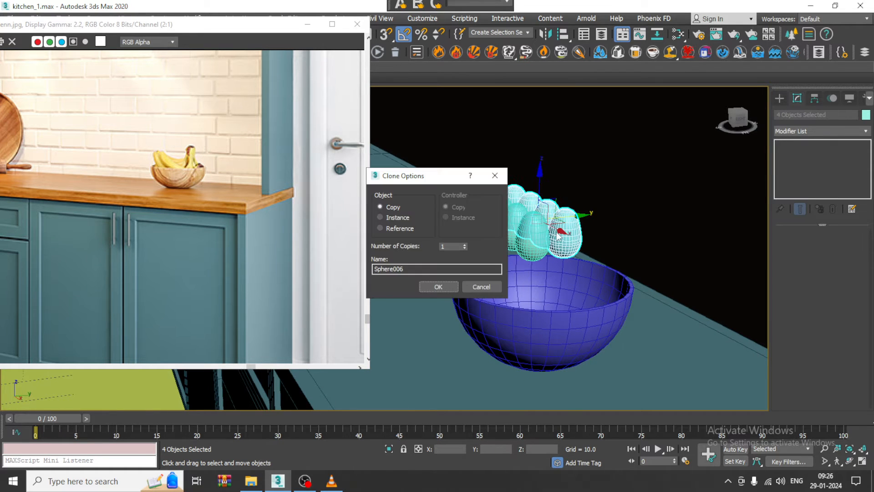
{"action": "left_click", "coordinate": [439, 286]}
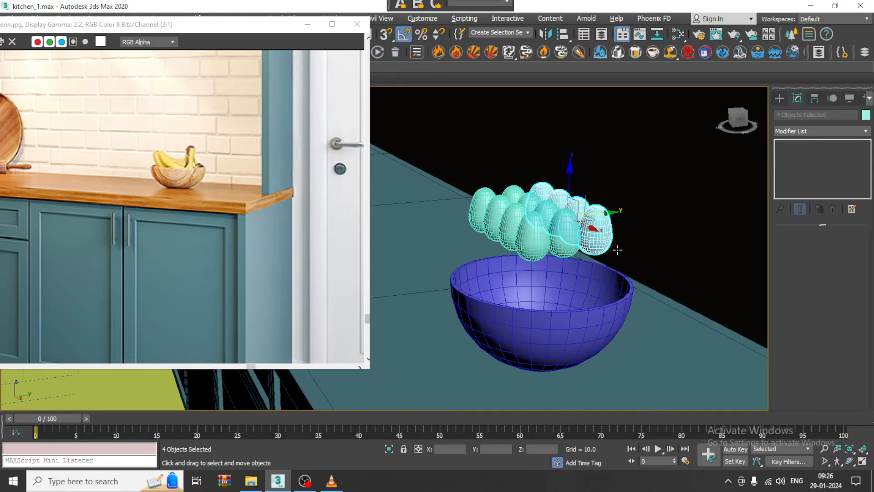
Select all twelve eggs and copy them once upward along Z to form a second layer
{"action": "mouse_move", "coordinate": [628, 246]}
{"action": "middle_mouse_down", "text": "alt"}
{"action": "mouse_move", "coordinate": [677, 246]}
{"action": "mouse_move", "coordinate": [649, 279]}
{"action": "middle_mouse_up", "text": "alt"}
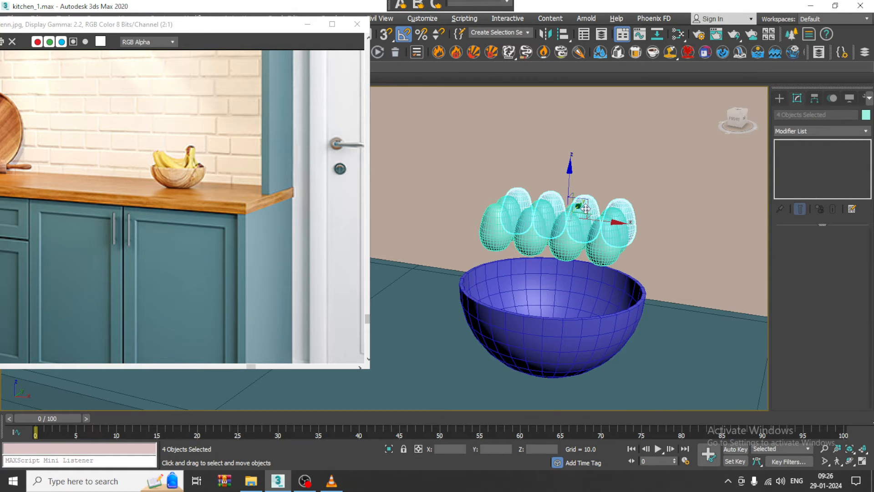
{"action": "middle_click_drag", "start_coordinate": [585, 208], "coordinate": [578, 193], "text": "alt"}
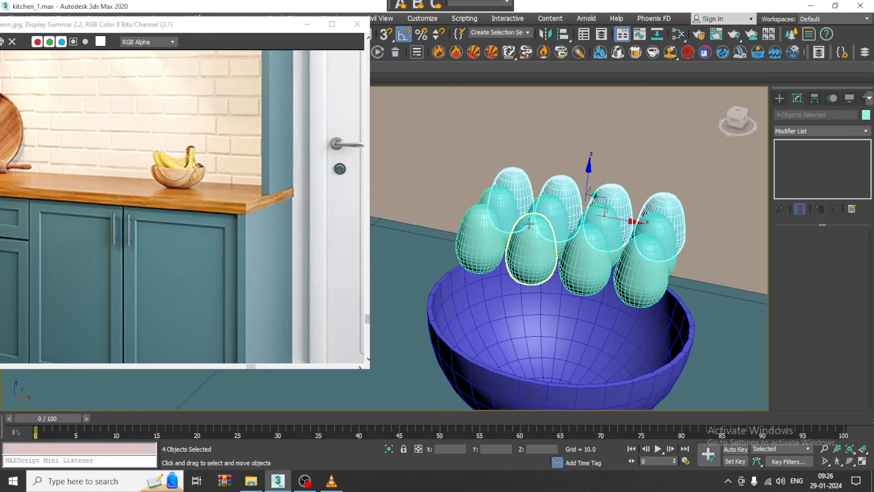
{"action": "left_click", "coordinate": [553, 218], "text": "ctrl"}
{"action": "left_click", "coordinate": [536, 248], "text": "ctrl"}
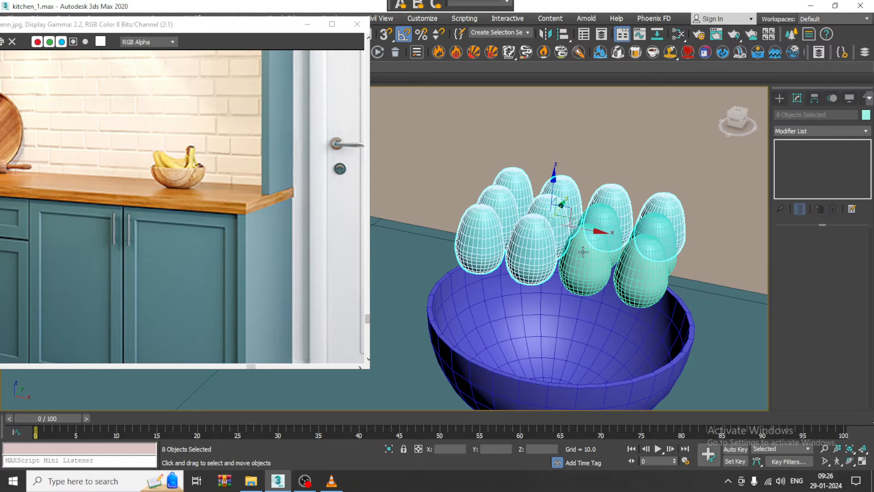
{"action": "left_click", "coordinate": [591, 258], "text": "ctrl"}
{"action": "left_click", "coordinate": [608, 224], "text": "ctrl"}
{"action": "left_click", "coordinate": [639, 260], "text": "ctrl"}
{"action": "left_click", "coordinate": [659, 235], "text": "ctrl"}
{"action": "scroll", "coordinate": [659, 244], "scroll_direction": "down", "scroll_amount": 2}
{"action": "middle_click_drag", "start_coordinate": [660, 244], "coordinate": [647, 223], "text": "alt"}
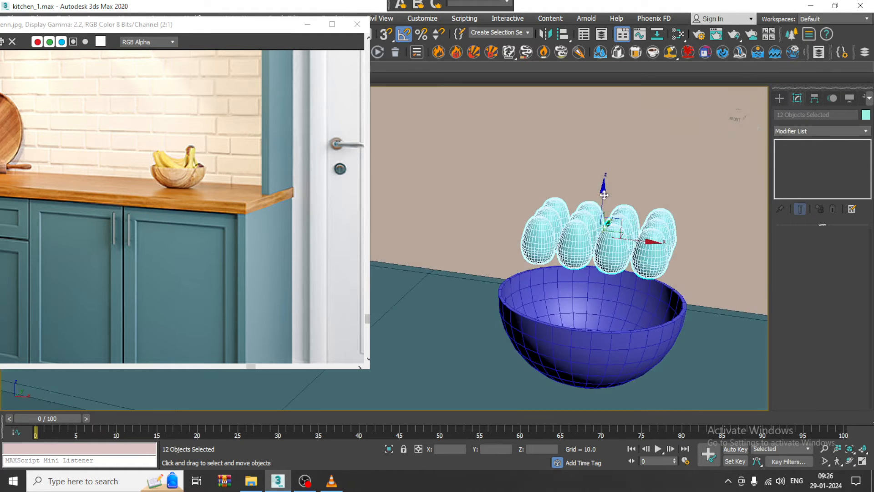
{"action": "left_click_drag", "start_coordinate": [602, 197], "coordinate": [607, 139], "text": "shift"}
{"action": "left_click", "coordinate": [455, 287]}
Select both layers of eggs above the bowl, removing the wall and cabinet panel from the selection
{"action": "scroll", "coordinate": [547, 243], "scroll_direction": "down", "scroll_amount": 6}
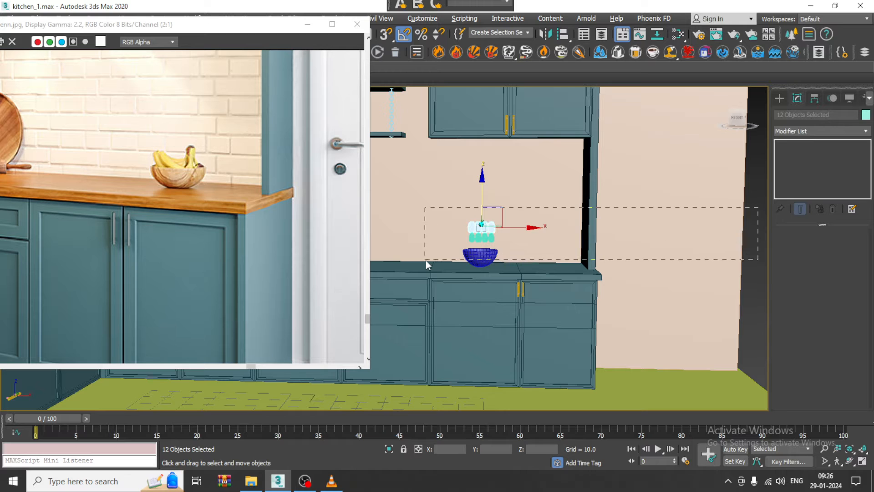
{"action": "left_click_drag", "start_coordinate": [426, 236], "coordinate": [427, 236]}
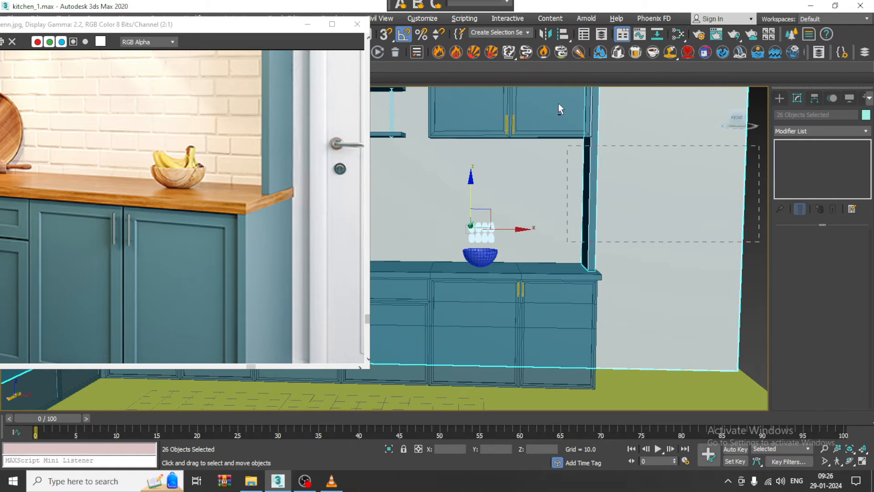
{"action": "left_click_drag", "start_coordinate": [558, 103], "coordinate": [558, 100], "text": "alt"}
{"action": "scroll", "coordinate": [525, 232], "scroll_direction": "up", "scroll_amount": 4}
{"action": "middle_click_drag", "start_coordinate": [556, 193], "coordinate": [595, 248], "text": "alt"}
{"action": "scroll", "coordinate": [585, 248], "scroll_direction": "down", "scroll_amount": 2}
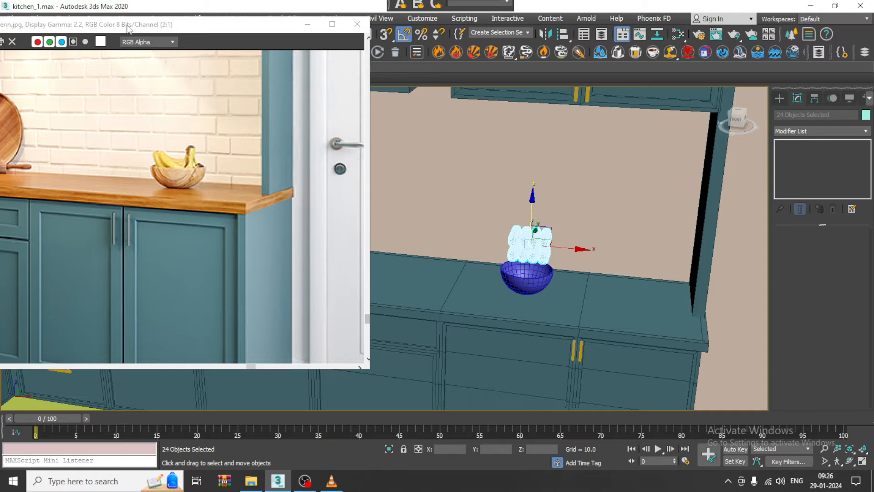
Set the 24 selected eggs above the bowl as MassFX dynamic rigid bodies
{"action": "left_click_drag", "start_coordinate": [129, 29], "coordinate": [110, 151]}
{"action": "left_click", "coordinate": [231, 19]}
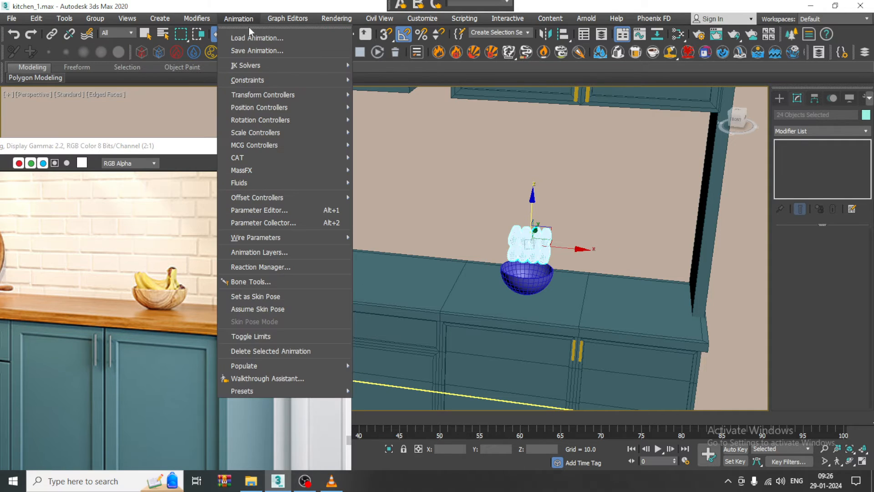
{"action": "mouse_move", "coordinate": [296, 105]}
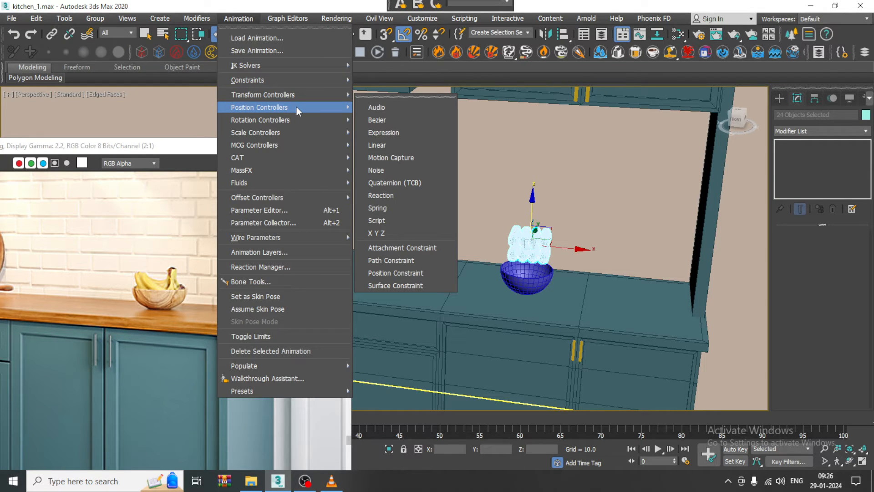
{"action": "mouse_move", "coordinate": [321, 172]}
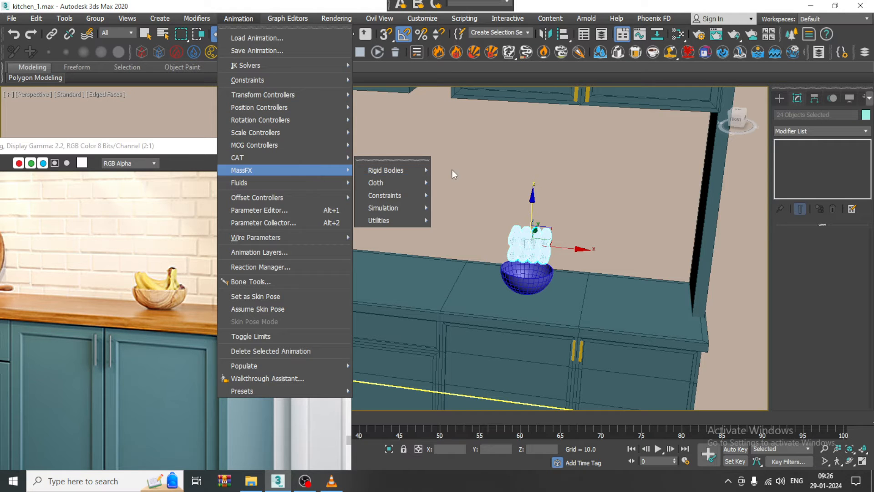
{"action": "mouse_move", "coordinate": [417, 170]}
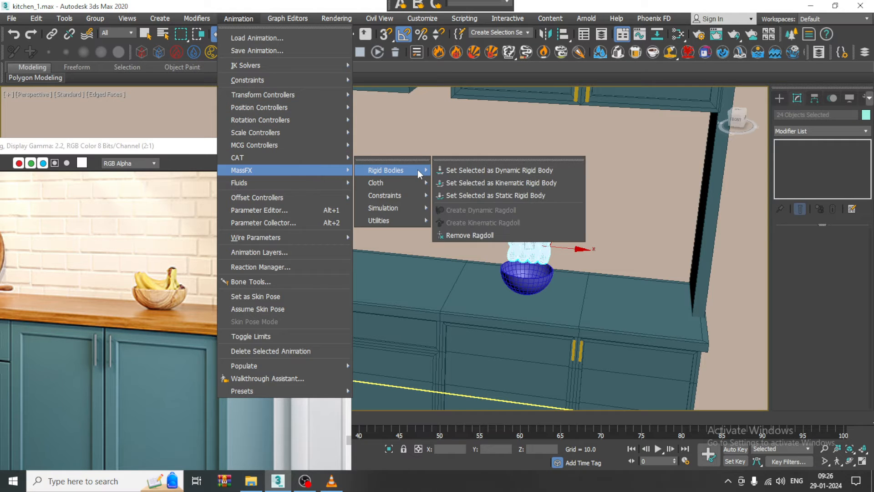
{"action": "left_click", "coordinate": [524, 173]}
Set the bowl as a MassFX static rigid body with its physical shape type set to Original
{"action": "left_click", "coordinate": [539, 283]}
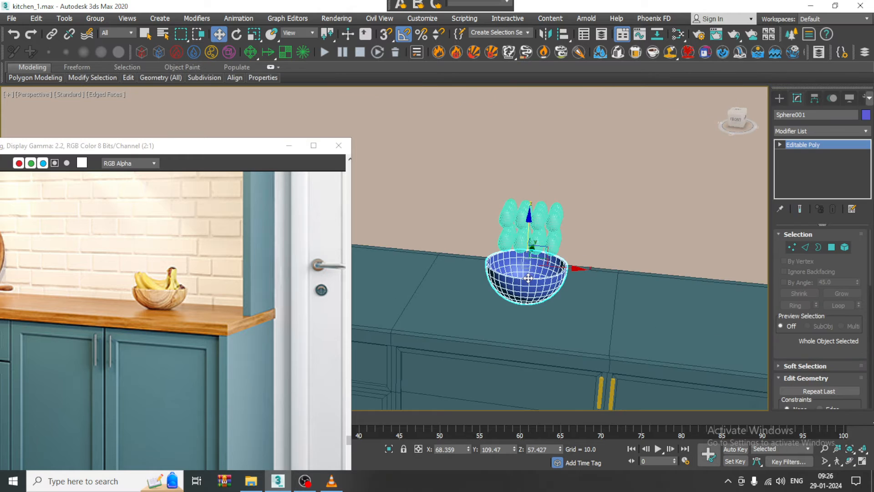
{"action": "scroll", "coordinate": [505, 268], "scroll_direction": "up", "scroll_amount": 5}
{"action": "left_click", "coordinate": [238, 17]}
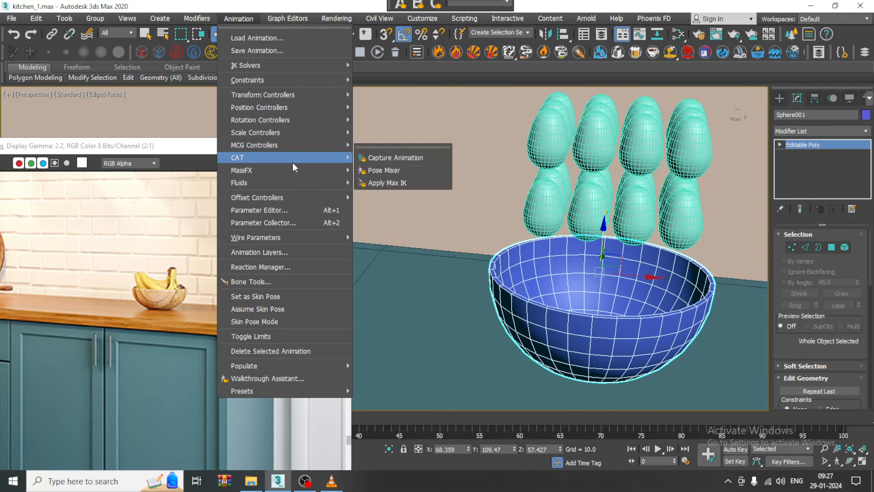
{"action": "mouse_move", "coordinate": [297, 170]}
{"action": "mouse_move", "coordinate": [400, 172]}
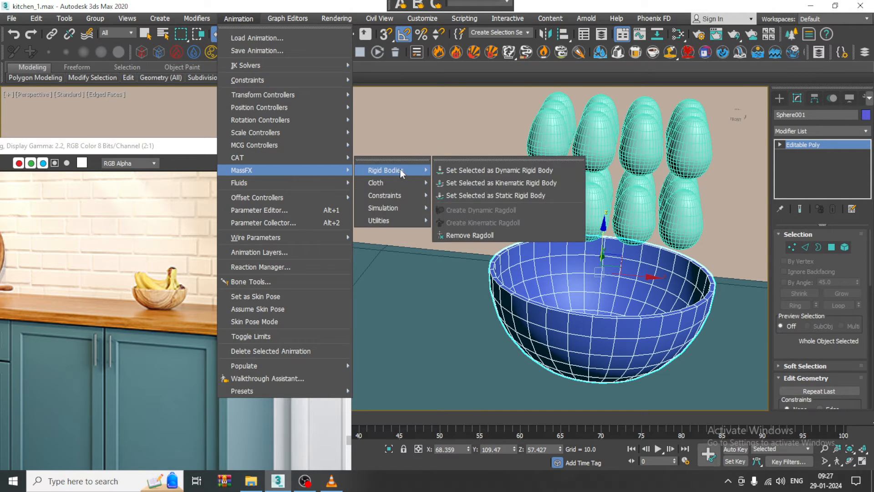
{"action": "left_click", "coordinate": [525, 195]}
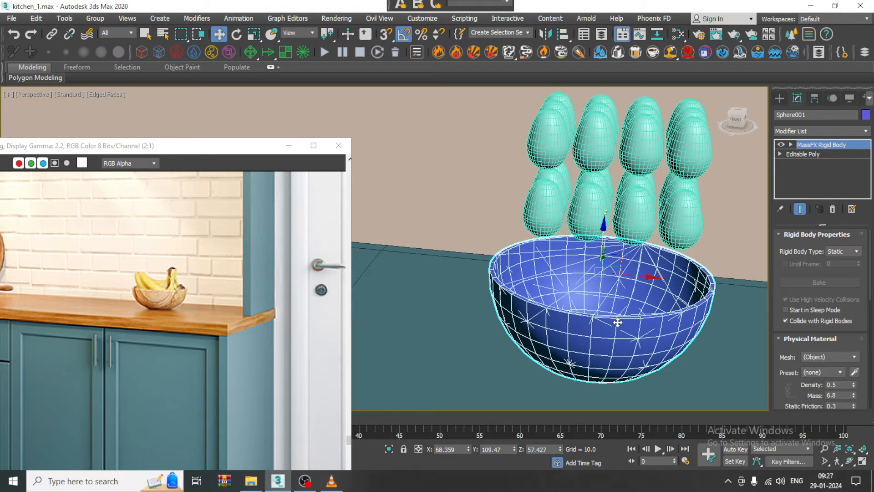
{"action": "left_click_drag", "start_coordinate": [857, 333], "coordinate": [848, 76]}
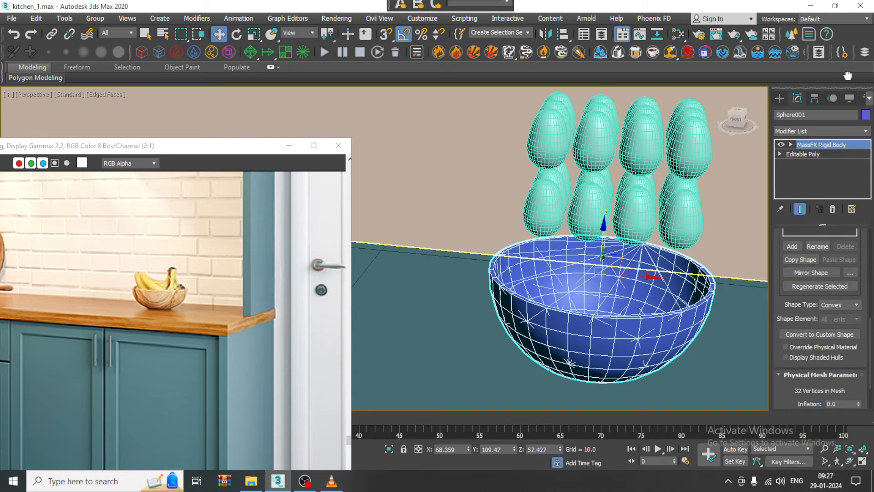
{"action": "left_click", "coordinate": [839, 304]}
{"action": "left_click", "coordinate": [835, 344]}
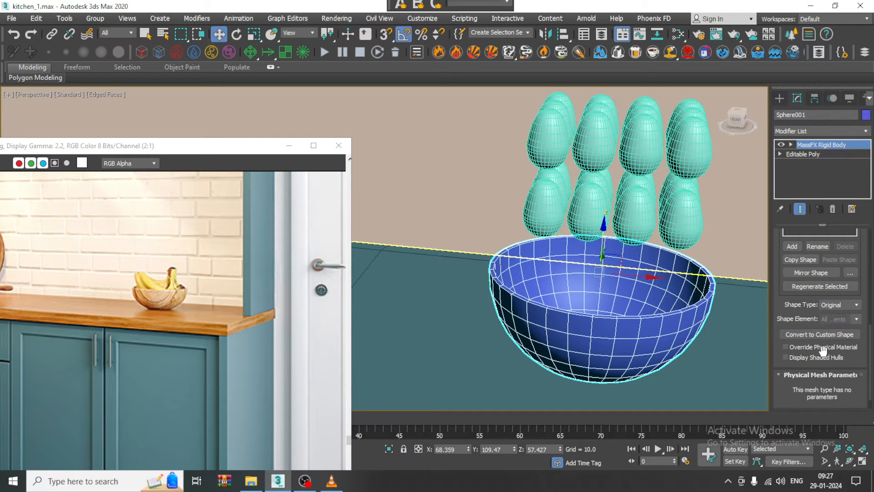
Play the MassFX simulation to drop the eggs into the bowl
{"action": "left_click", "coordinate": [240, 18]}
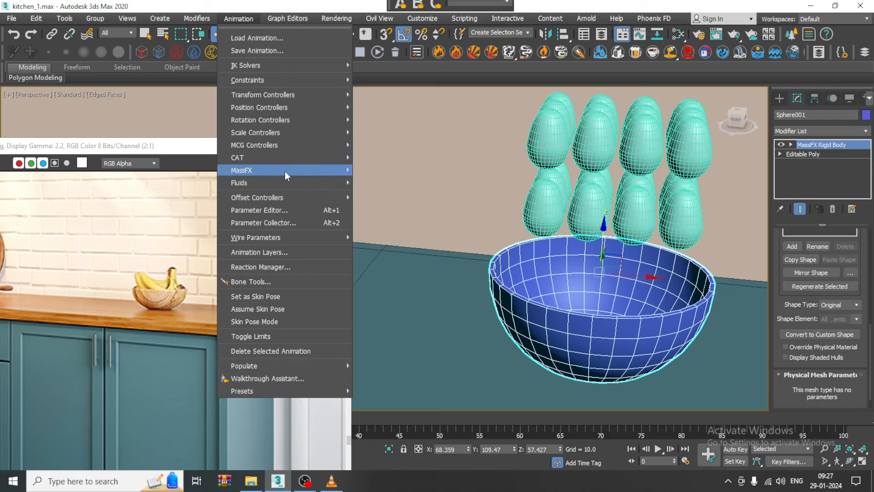
{"action": "mouse_move", "coordinate": [287, 170]}
{"action": "mouse_move", "coordinate": [400, 205]}
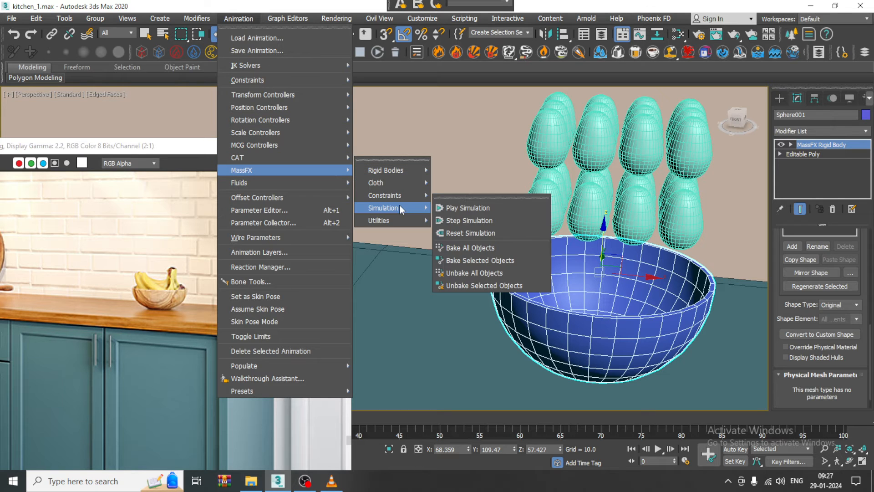
{"action": "left_click", "coordinate": [473, 205]}
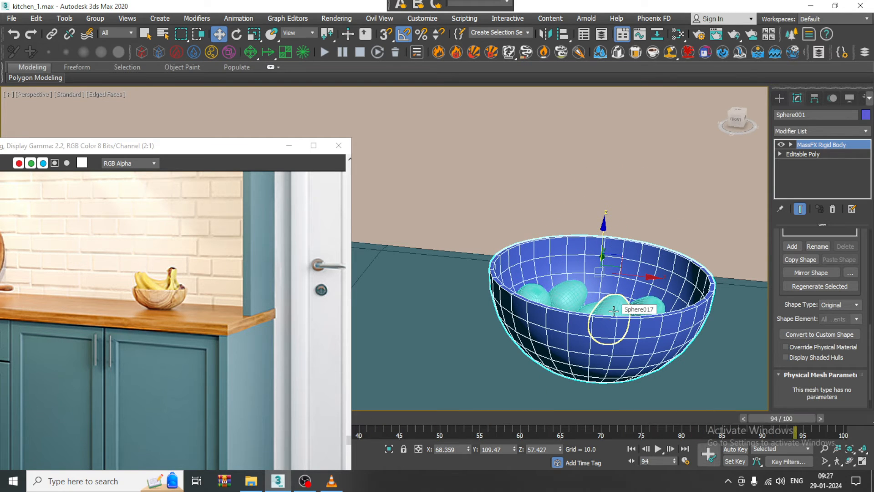
Convert the bowl to an Editable Poly and return the timeline to frame 0
{"action": "right_click", "coordinate": [569, 291]}
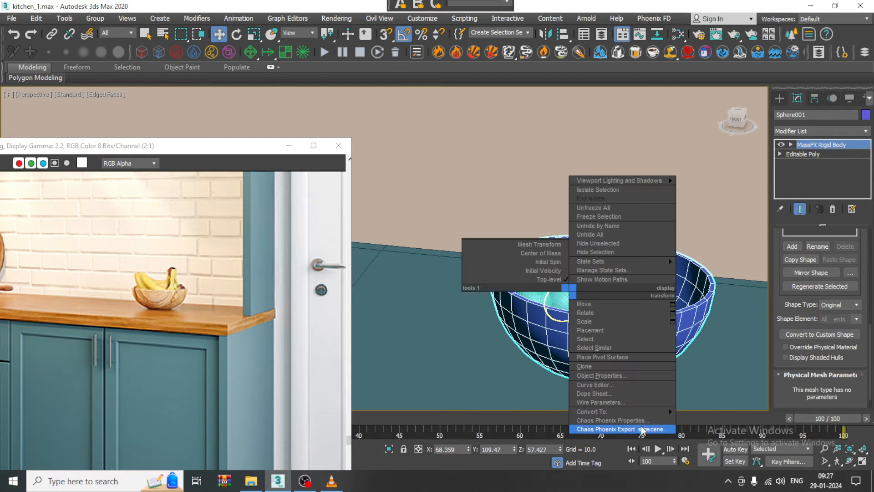
{"action": "mouse_move", "coordinate": [592, 411]}
{"action": "left_click", "coordinate": [719, 420]}
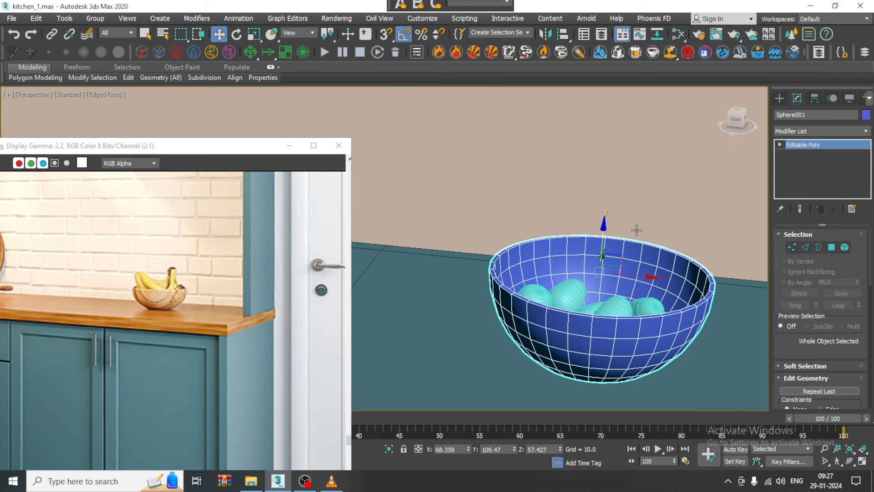
{"action": "scroll", "coordinate": [567, 302], "scroll_direction": "down", "scroll_amount": 4}
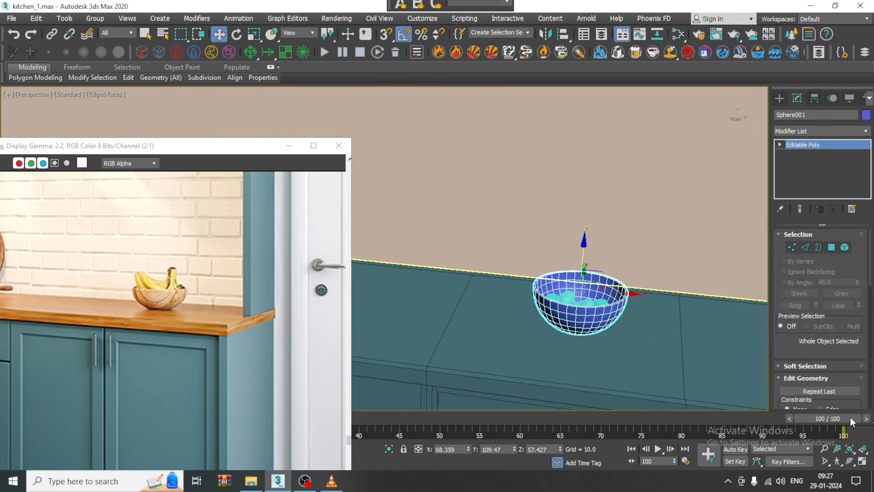
{"action": "left_click_drag", "start_coordinate": [851, 417], "coordinate": [55, 407]}
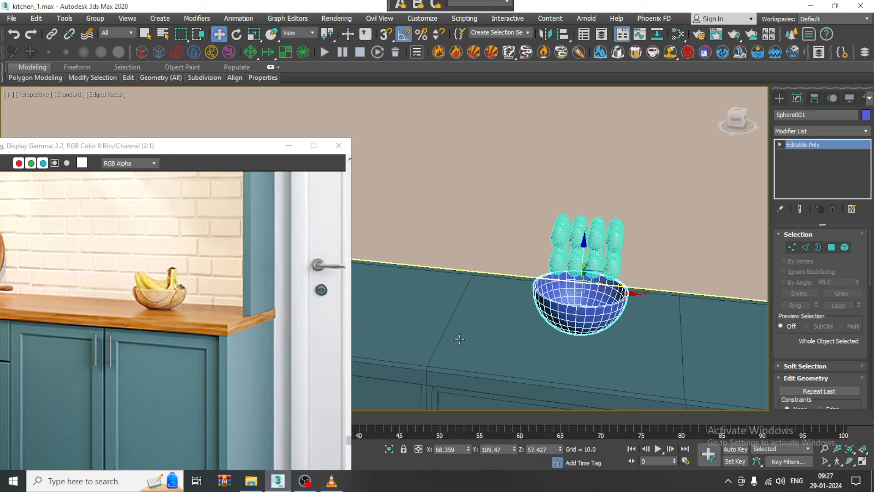
Select all 24 eggs above the bowl, removing the wall and cabinet side panel from the selection
{"action": "scroll", "coordinate": [597, 276], "scroll_direction": "down", "scroll_amount": 4}
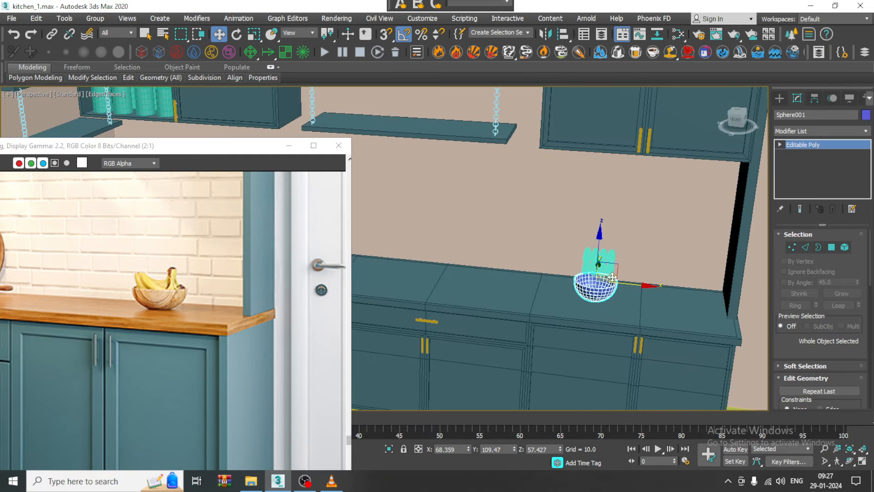
{"action": "middle_click_drag", "start_coordinate": [599, 277], "coordinate": [578, 271], "text": "alt"}
{"action": "scroll", "coordinate": [578, 271], "scroll_direction": "down", "scroll_amount": 5}
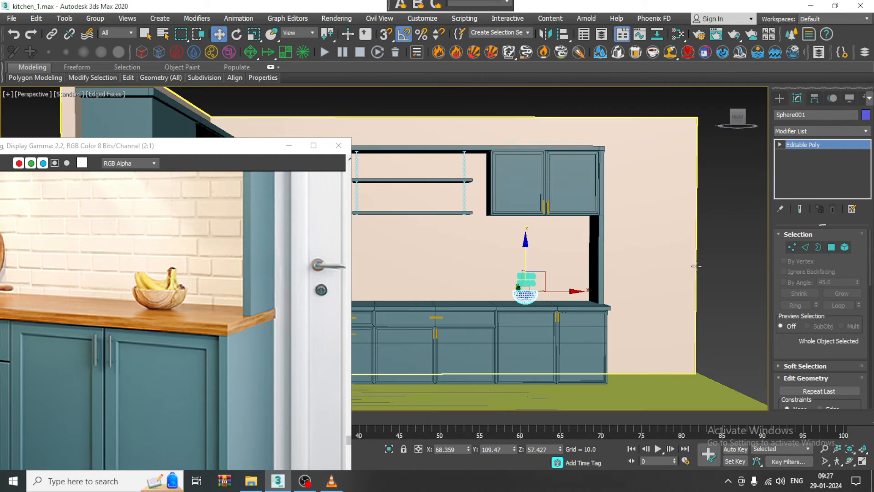
{"action": "left_click_drag", "start_coordinate": [744, 256], "coordinate": [492, 290]}
{"action": "scroll", "coordinate": [491, 290], "scroll_direction": "up", "scroll_amount": 4}
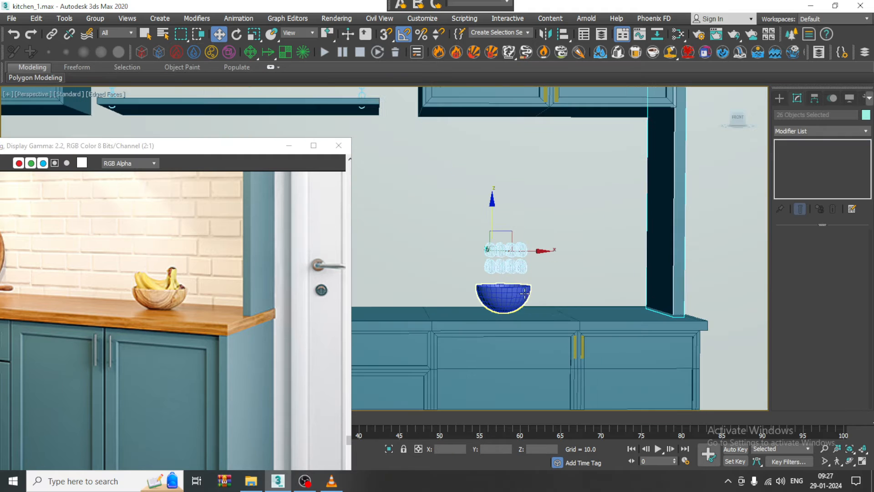
{"action": "scroll", "coordinate": [739, 254], "scroll_direction": "down", "scroll_amount": 3}
{"action": "left_click_drag", "start_coordinate": [763, 256], "coordinate": [629, 340], "text": "alt"}
{"action": "scroll", "coordinate": [611, 282], "scroll_direction": "up", "scroll_amount": 5}
{"action": "middle_click_drag", "start_coordinate": [619, 277], "coordinate": [578, 255], "text": "alt"}
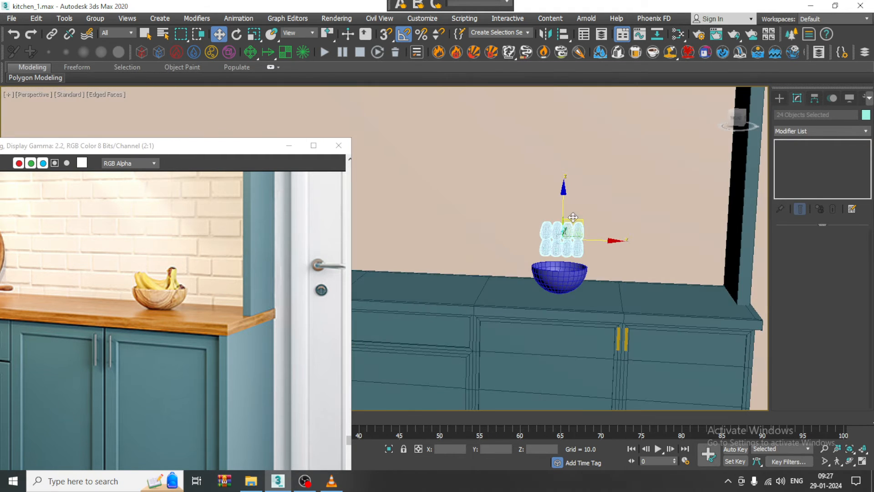
Run the MassFX simulation again with the eggs selected
{"action": "left_click", "coordinate": [238, 20]}
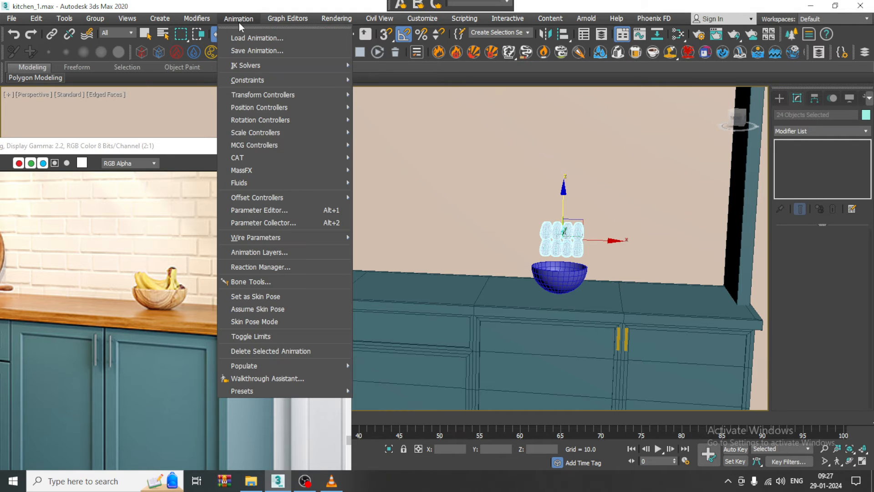
{"action": "mouse_move", "coordinate": [308, 168]}
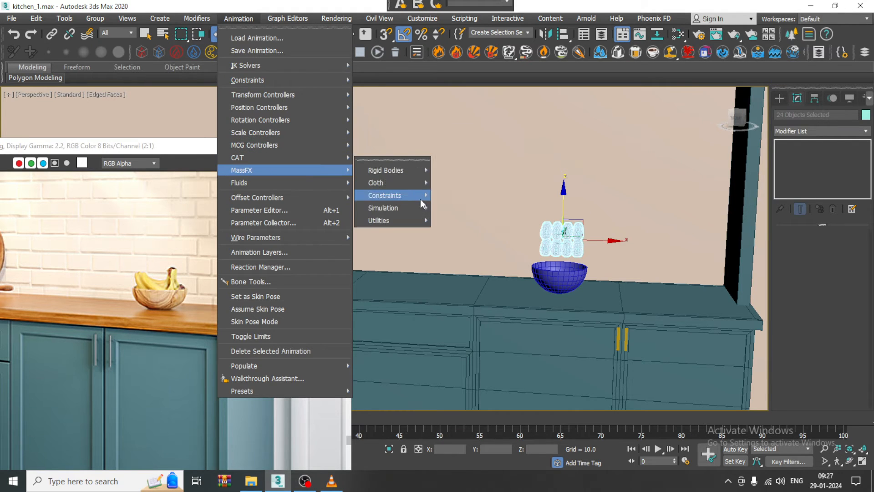
{"action": "mouse_move", "coordinate": [415, 208]}
{"action": "left_click", "coordinate": [487, 209]}
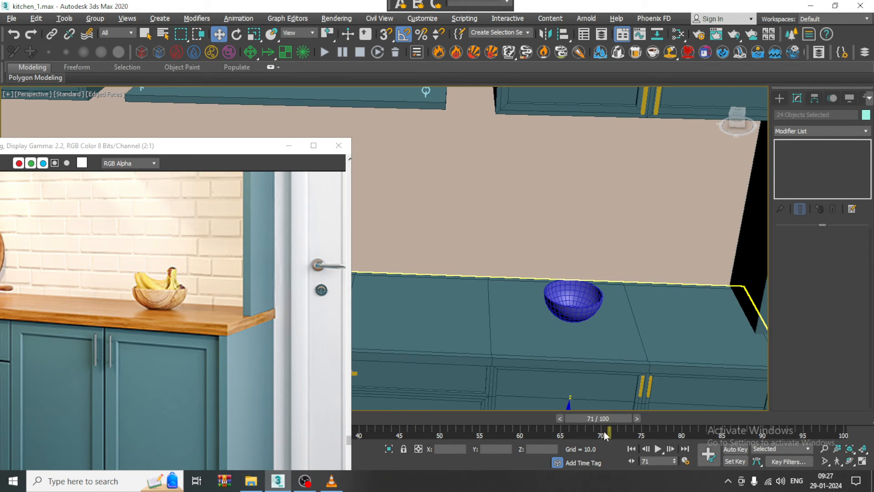
Return the timeline to frame 0 and set the bowl as a MassFX static rigid body
{"action": "left_click", "coordinate": [574, 306]}
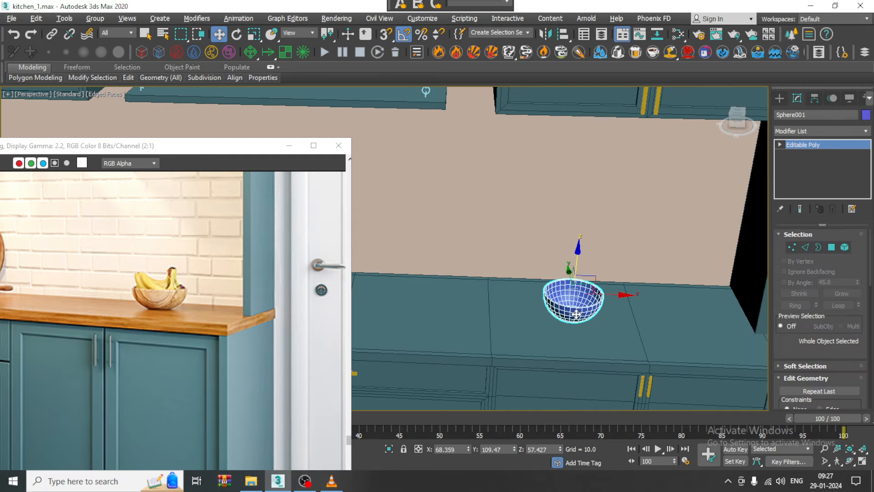
{"action": "left_click_drag", "start_coordinate": [822, 420], "coordinate": [9, 402]}
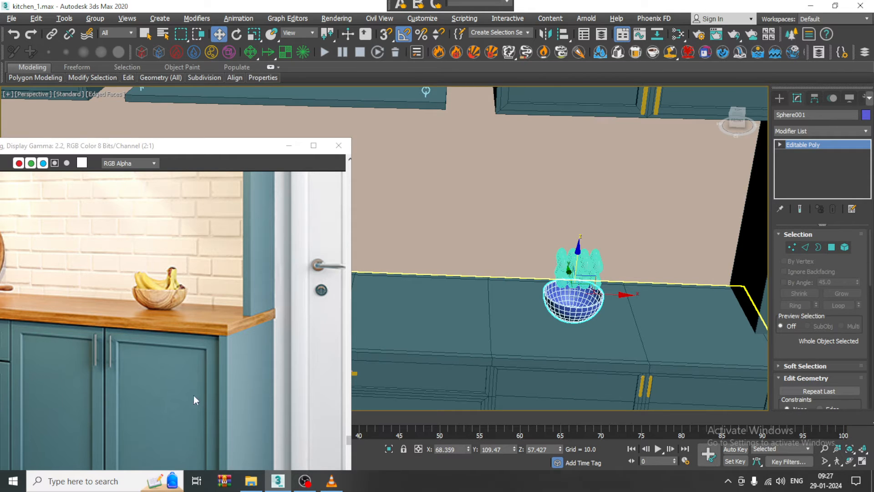
{"action": "left_click", "coordinate": [238, 18]}
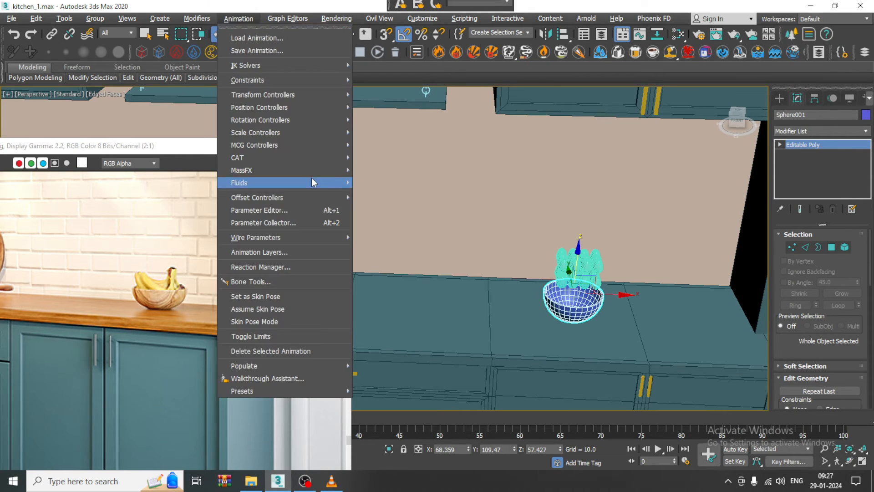
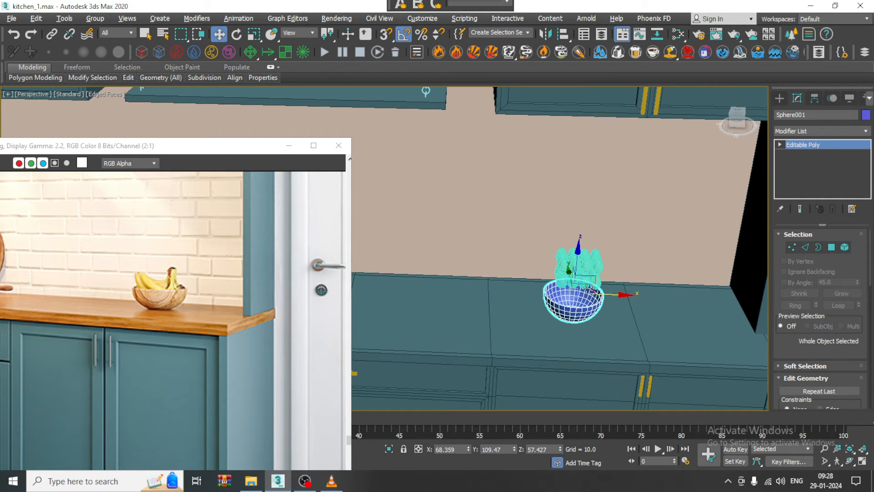
{"action": "middle_click_drag", "start_coordinate": [589, 290], "coordinate": [577, 285]}
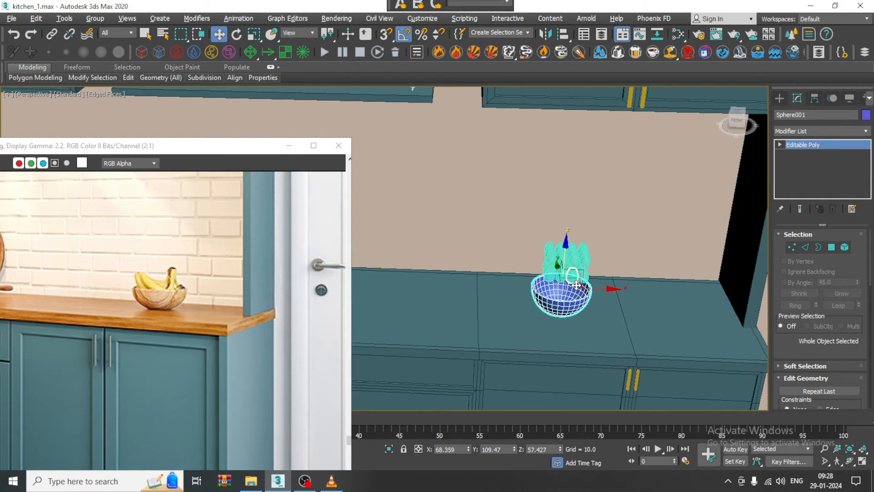
{"action": "left_click", "coordinate": [234, 18]}
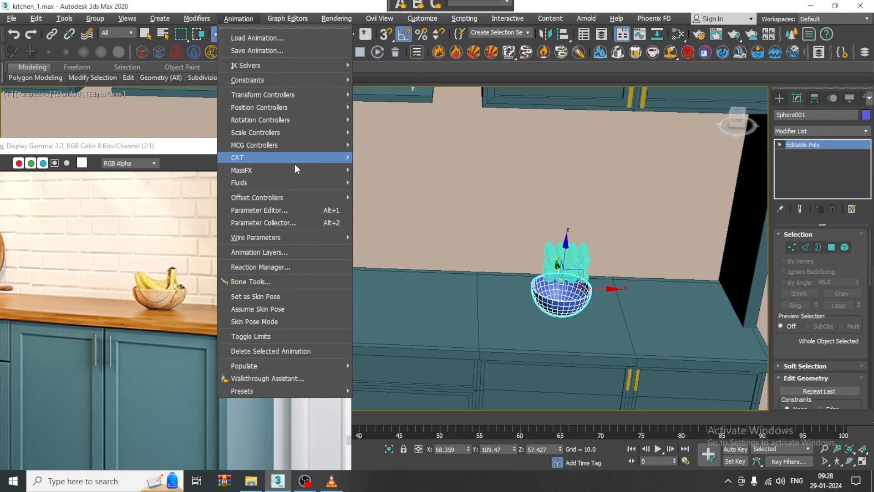
{"action": "mouse_move", "coordinate": [300, 170]}
{"action": "mouse_move", "coordinate": [423, 176]}
{"action": "left_click", "coordinate": [546, 193]}
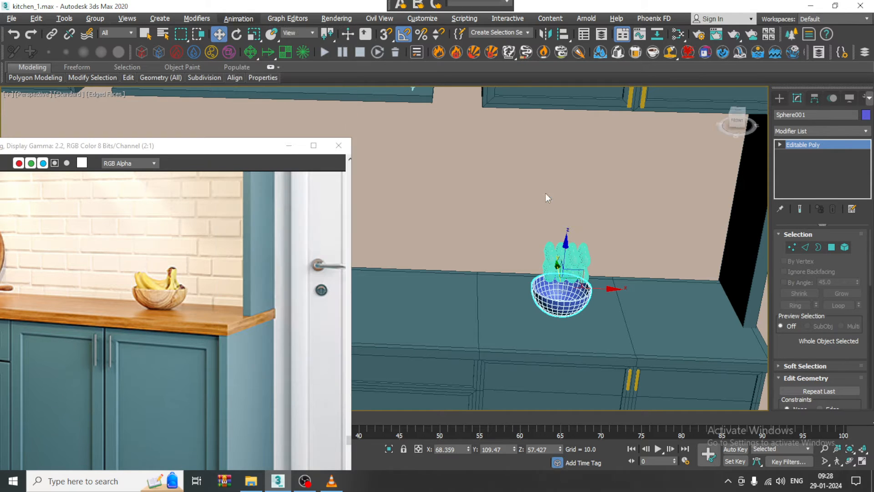
Set the shape type of the bowl's rigid body to Original
{"action": "scroll", "coordinate": [814, 319], "scroll_direction": "down", "scroll_amount": 2}
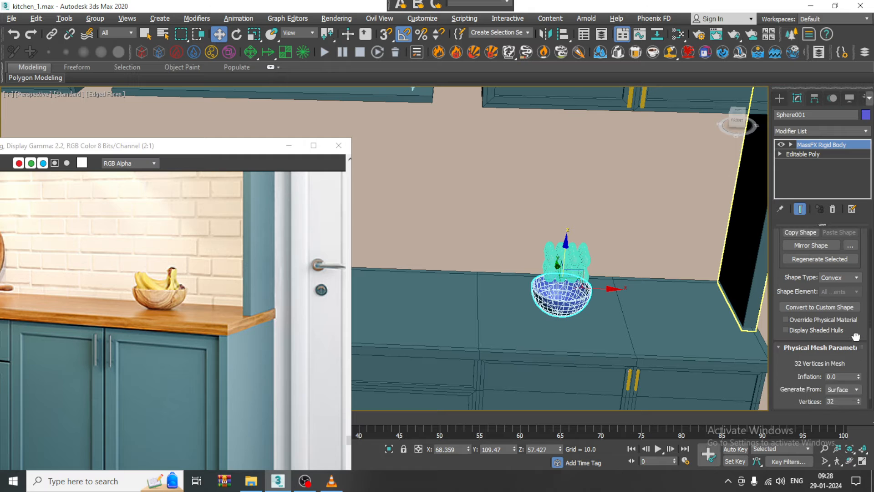
{"action": "left_click", "coordinate": [852, 275]}
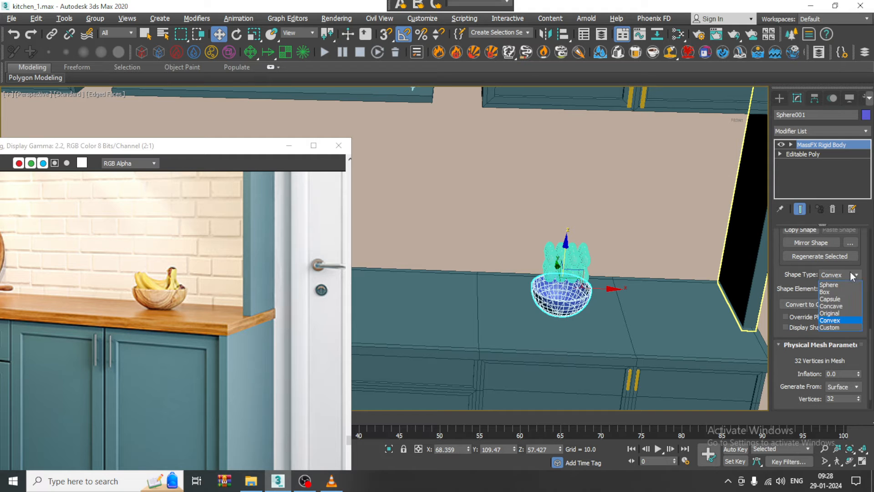
{"action": "left_click", "coordinate": [846, 314]}
Select all 24 eggs above the bowl, leaving the wall and cabinet side panel out of the selection
{"action": "scroll", "coordinate": [572, 275], "scroll_direction": "down", "scroll_amount": 2}
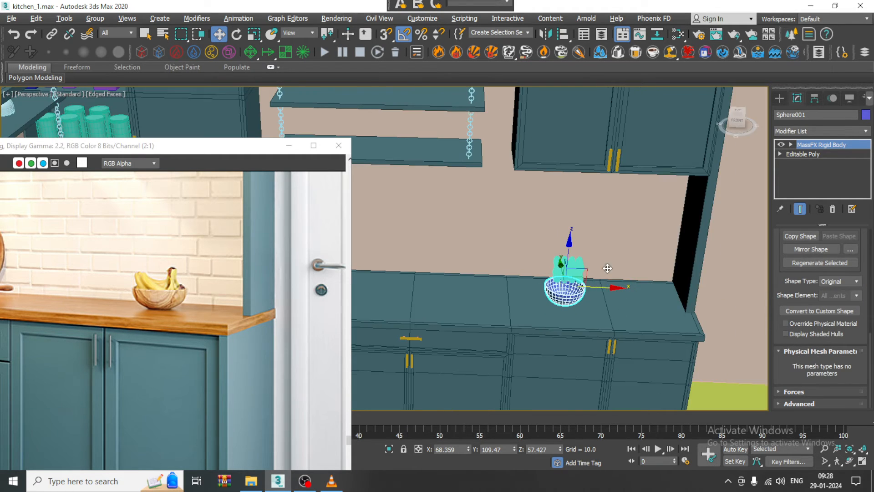
{"action": "middle_click_drag", "start_coordinate": [609, 267], "coordinate": [644, 254], "text": "alt"}
{"action": "middle_click_drag", "start_coordinate": [644, 255], "coordinate": [488, 255]}
{"action": "left_click_drag", "start_coordinate": [720, 235], "coordinate": [375, 274]}
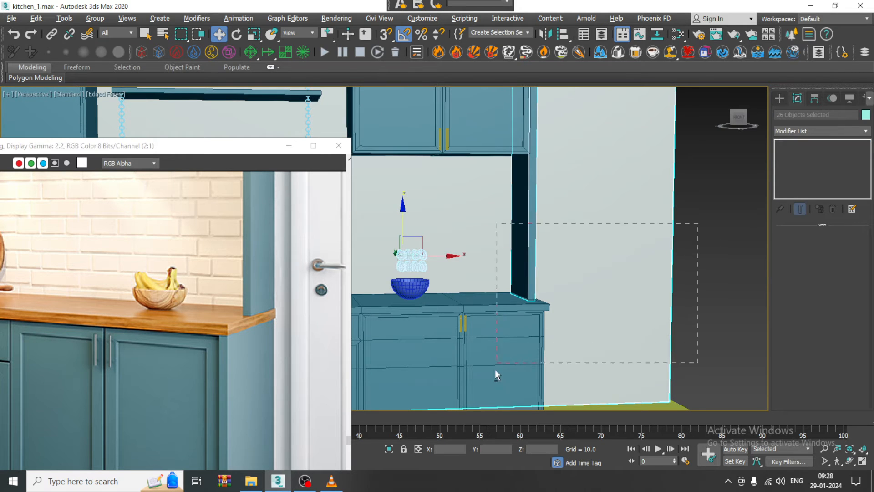
{"action": "left_click_drag", "start_coordinate": [496, 370], "coordinate": [495, 370], "text": "alt"}
{"action": "scroll", "coordinate": [439, 254], "scroll_direction": "up", "scroll_amount": 3}
{"action": "middle_click_drag", "start_coordinate": [439, 241], "coordinate": [439, 254], "text": "alt"}
{"action": "middle_click_drag", "start_coordinate": [439, 254], "coordinate": [488, 243]}
{"action": "scroll", "coordinate": [488, 242], "scroll_direction": "up", "scroll_amount": 2}
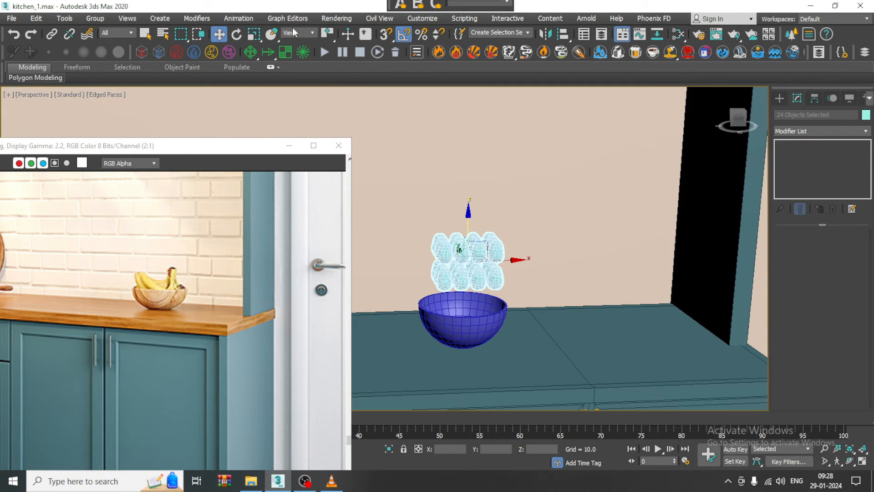
Run the MassFX simulation through frame 100 with the eggs selected and stop it
{"action": "left_click", "coordinate": [233, 19]}
{"action": "mouse_move", "coordinate": [302, 169]}
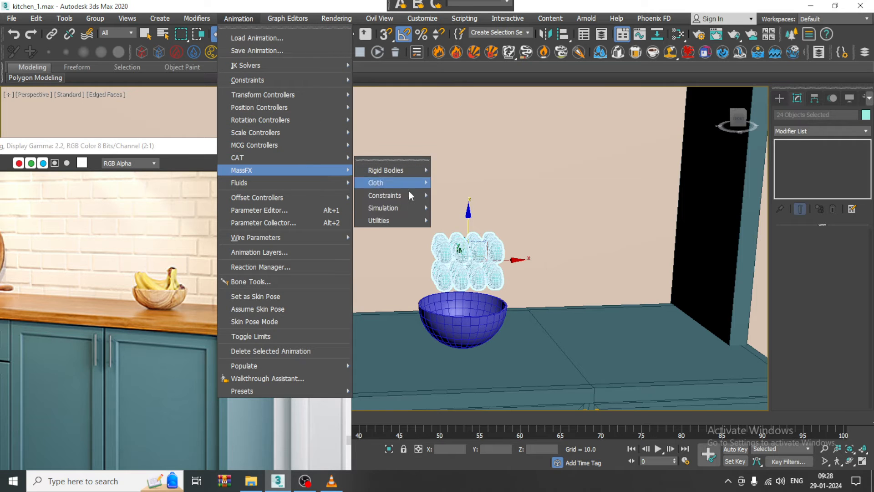
{"action": "mouse_move", "coordinate": [410, 208]}
{"action": "left_click", "coordinate": [477, 209]}
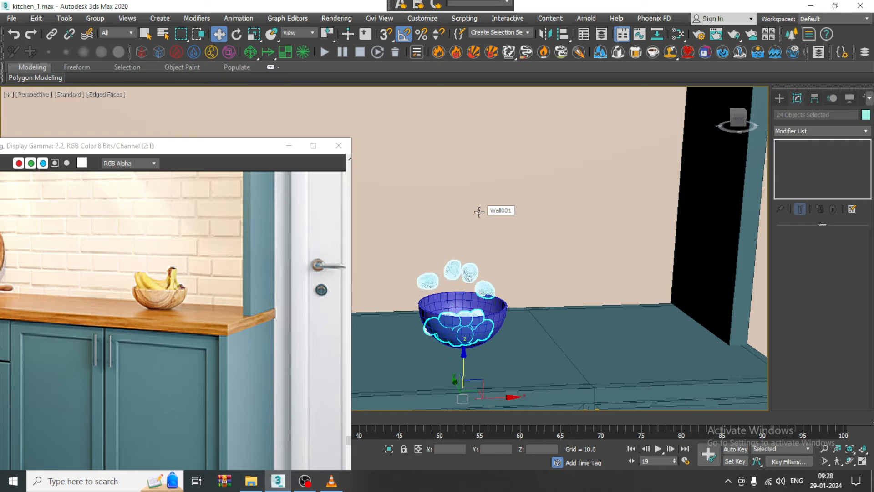
{"action": "left_click", "coordinate": [239, 22]}
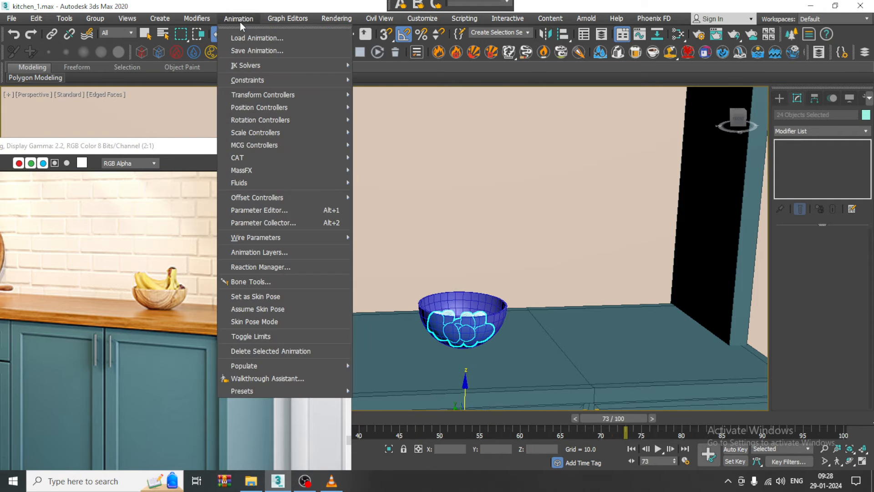
{"action": "mouse_move", "coordinate": [307, 169]}
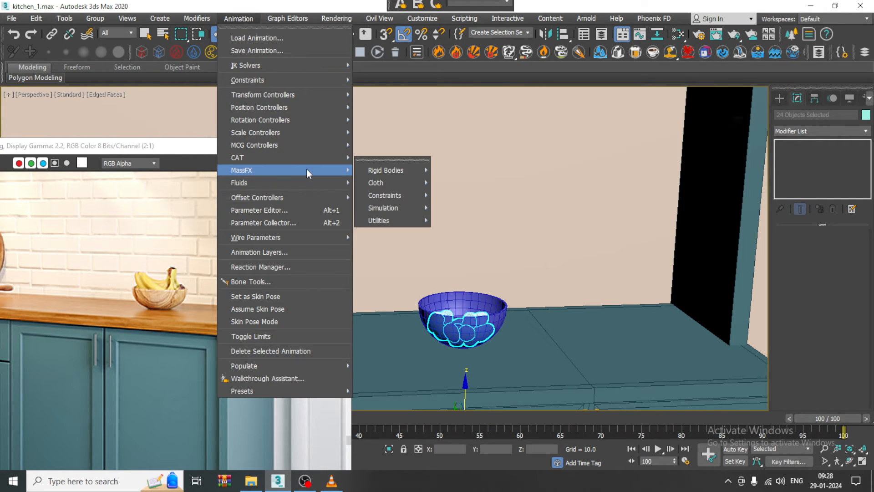
{"action": "mouse_move", "coordinate": [415, 206]}
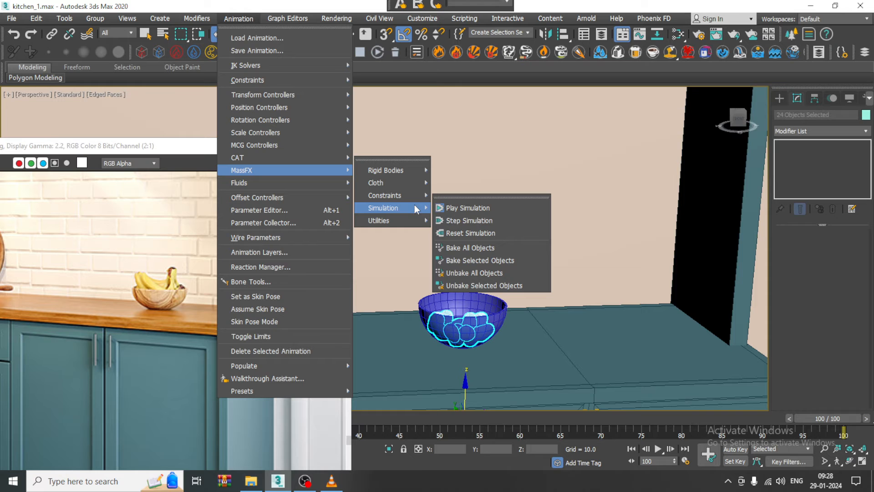
{"action": "left_click", "coordinate": [485, 220]}
Examine where the simulated eggs ended up in and around the bowl, in both shaded and wireframe display
{"action": "scroll", "coordinate": [562, 310], "scroll_direction": "down", "scroll_amount": 3}
{"action": "middle_click_drag", "start_coordinate": [562, 310], "coordinate": [566, 255], "text": "alt"}
{"action": "scroll", "coordinate": [556, 267], "scroll_direction": "down", "scroll_amount": 1}
{"action": "middle_click_drag", "start_coordinate": [560, 314], "coordinate": [618, 288]}
{"action": "scroll", "coordinate": [566, 215], "scroll_direction": "down", "scroll_amount": 4}
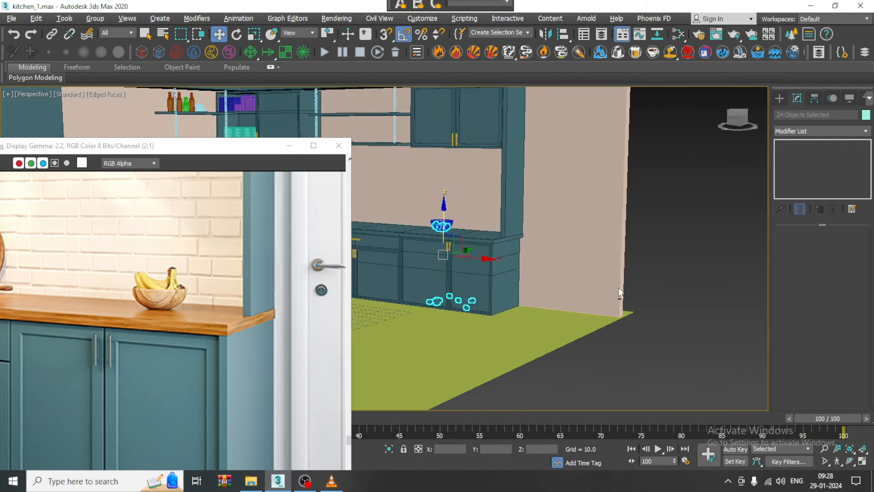
{"action": "left_click", "coordinate": [633, 294]}
{"action": "scroll", "coordinate": [438, 241], "scroll_direction": "up", "scroll_amount": 6}
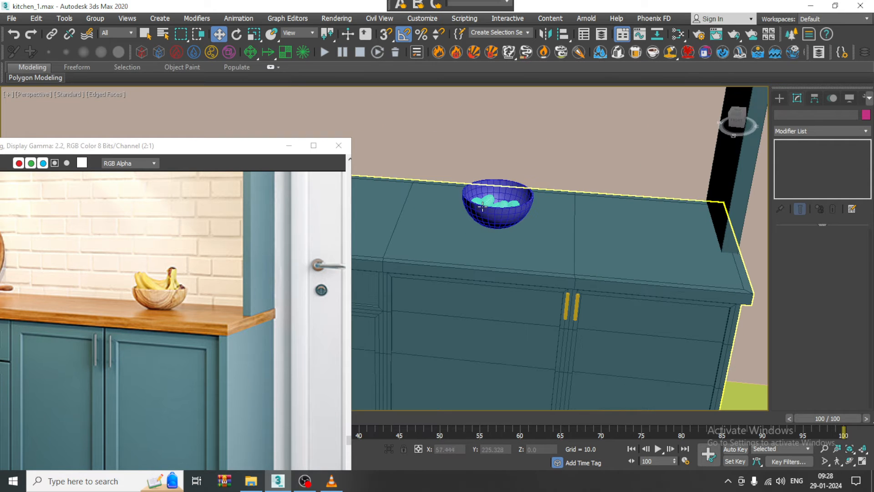
{"action": "left_click", "coordinate": [491, 201]}
{"action": "scroll", "coordinate": [533, 209], "scroll_direction": "down", "scroll_amount": 3}
{"action": "middle_click_drag", "start_coordinate": [532, 209], "coordinate": [478, 227]}
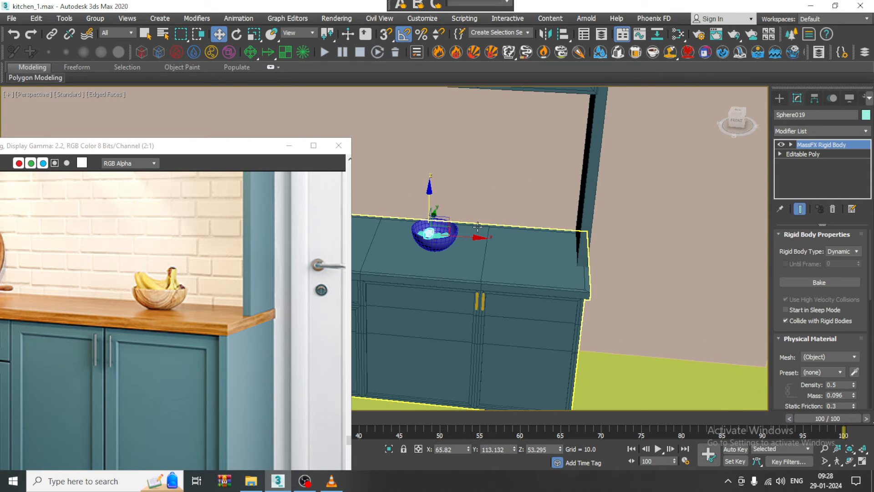
{"action": "key", "text": "F3"}
{"action": "scroll", "coordinate": [476, 226], "scroll_direction": "down", "scroll_amount": 4}
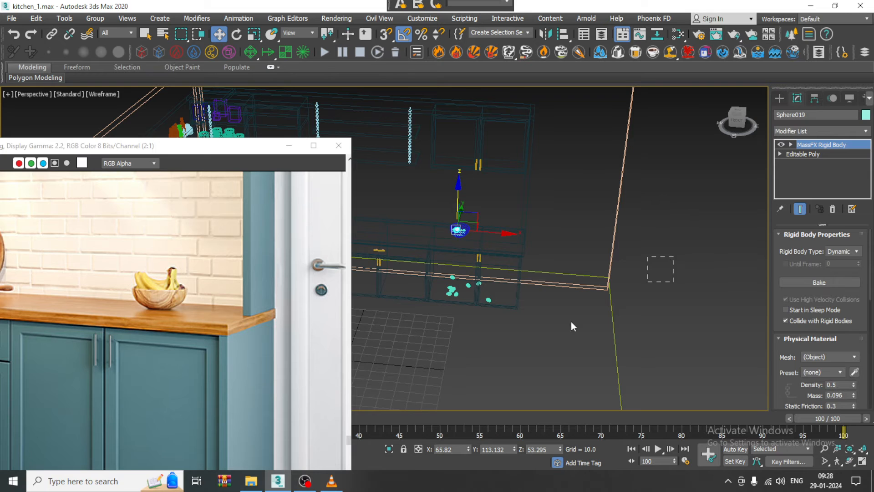
Return the timeline to frame 0 and select the eggs above the bowl, removing the base cabinet from the selection
{"action": "left_click_drag", "start_coordinate": [417, 363], "coordinate": [418, 361]}
{"action": "key", "text": "Home"}
{"action": "left_click_drag", "start_coordinate": [593, 372], "coordinate": [592, 372], "text": "alt"}
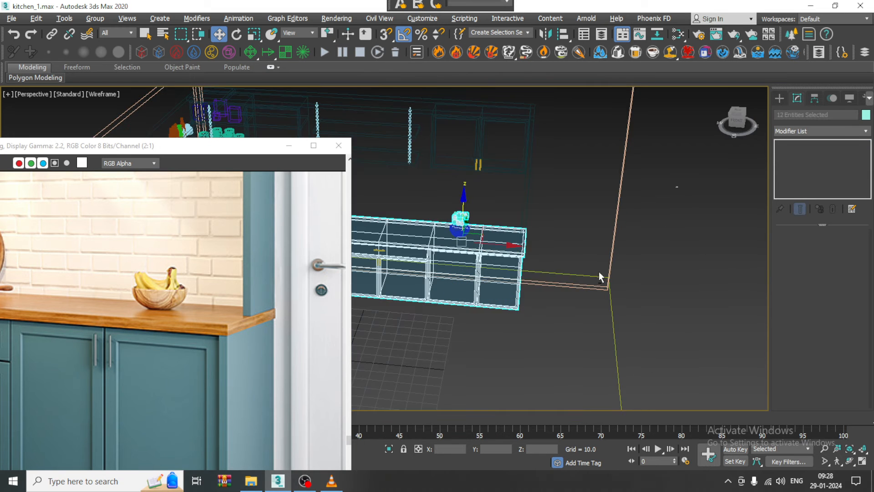
{"action": "left_click_drag", "start_coordinate": [523, 373], "coordinate": [523, 373], "text": "alt"}
{"action": "scroll", "coordinate": [485, 263], "scroll_direction": "up", "scroll_amount": 5}
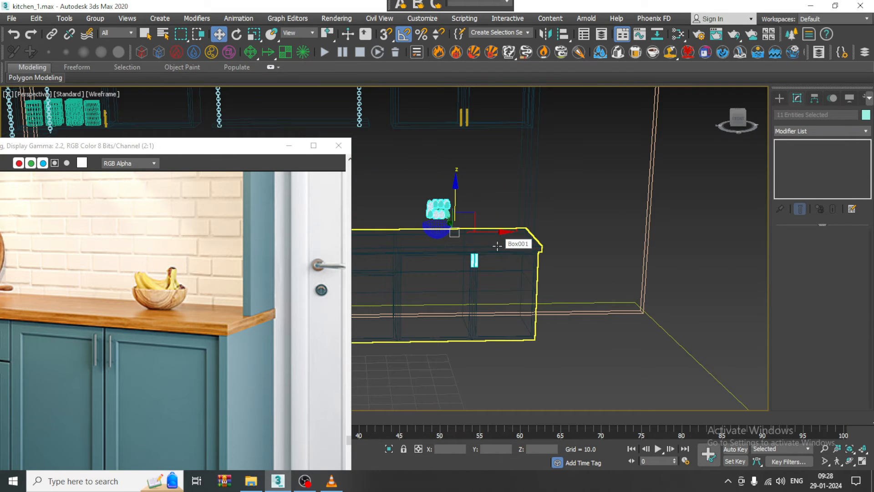
{"action": "scroll", "coordinate": [485, 263], "scroll_direction": "down", "scroll_amount": 5}
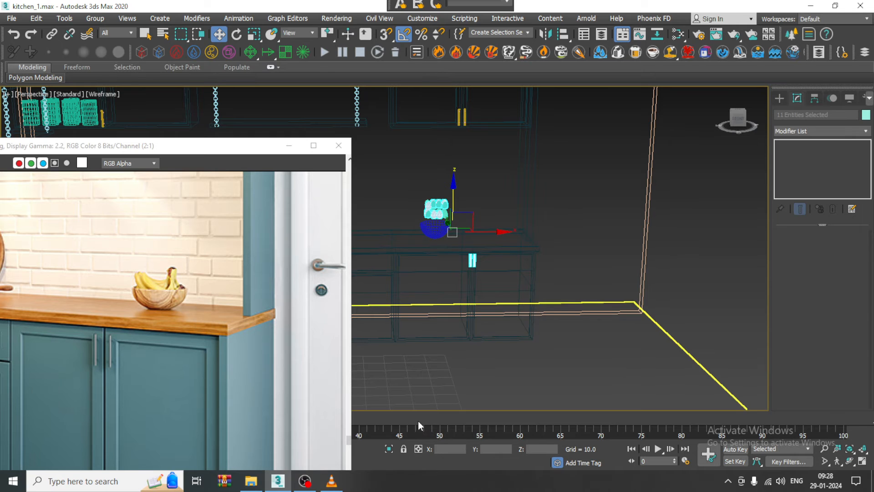
Scrub the timeline to frame 100 and back to frame 0 to check for recorded egg motion
{"action": "left_click_drag", "start_coordinate": [418, 425], "coordinate": [847, 416]}
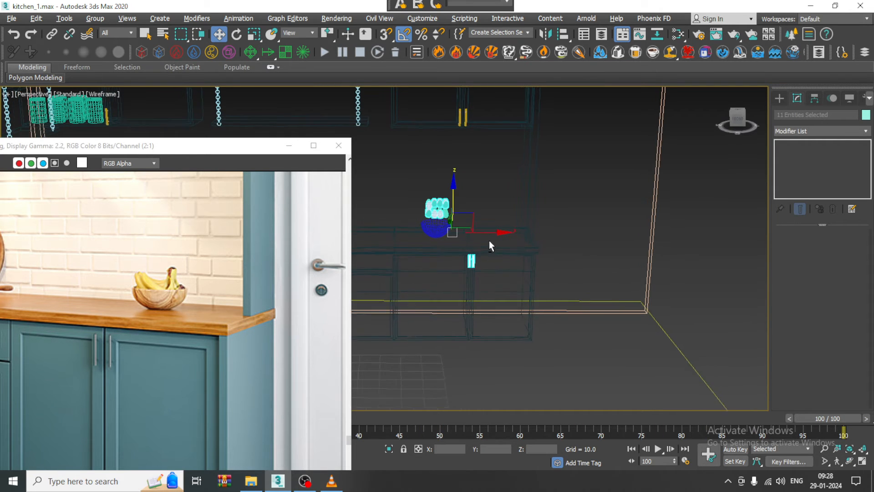
{"action": "middle_click_drag", "start_coordinate": [489, 241], "coordinate": [496, 242], "text": "alt"}
{"action": "left_click_drag", "start_coordinate": [827, 417], "coordinate": [1, 450]}
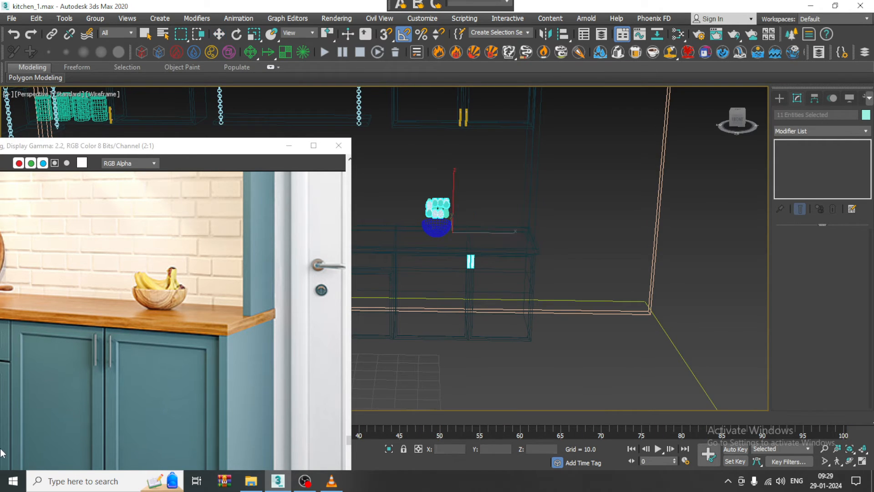
Check the bowl's rigid body settings and select only the 24 eggs above it
{"action": "middle_click_drag", "start_coordinate": [366, 231], "coordinate": [376, 242], "text": "alt"}
{"action": "scroll", "coordinate": [425, 237], "scroll_direction": "up", "scroll_amount": 2}
{"action": "middle_click_drag", "start_coordinate": [438, 244], "coordinate": [445, 254]}
{"action": "left_click", "coordinate": [441, 246]}
{"action": "middle_click_drag", "start_coordinate": [615, 216], "coordinate": [617, 197], "text": "alt"}
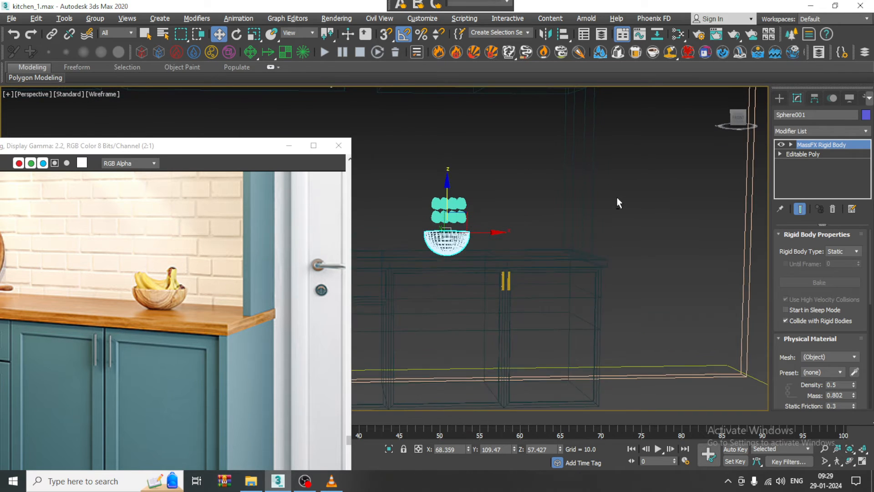
{"action": "scroll", "coordinate": [616, 205], "scroll_direction": "down", "scroll_amount": 3}
{"action": "left_click_drag", "start_coordinate": [490, 219], "coordinate": [489, 221]}
{"action": "left_click_drag", "start_coordinate": [567, 364], "coordinate": [567, 365], "text": "alt"}
{"action": "middle_click_drag", "start_coordinate": [547, 190], "coordinate": [540, 204], "text": "alt"}
{"action": "scroll", "coordinate": [540, 203], "scroll_direction": "up", "scroll_amount": 6}
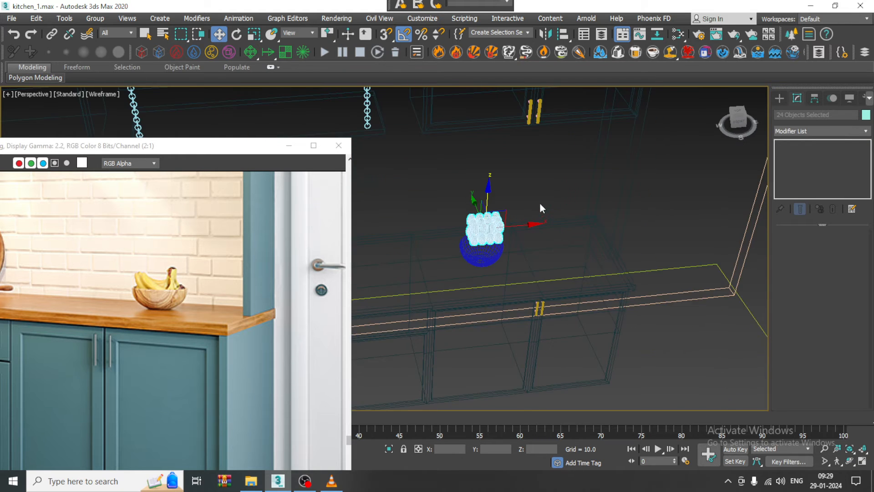
{"action": "middle_click_drag", "start_coordinate": [515, 244], "coordinate": [521, 208]}
Play the MassFX simulation from frame 0 to drop the 24 eggs into the bowl
{"action": "left_click", "coordinate": [238, 18]}
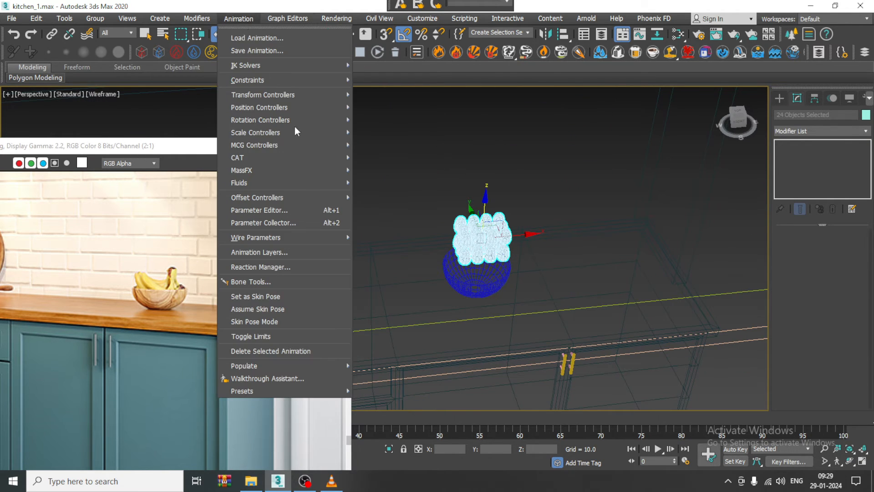
{"action": "mouse_move", "coordinate": [310, 168]}
{"action": "mouse_move", "coordinate": [402, 206]}
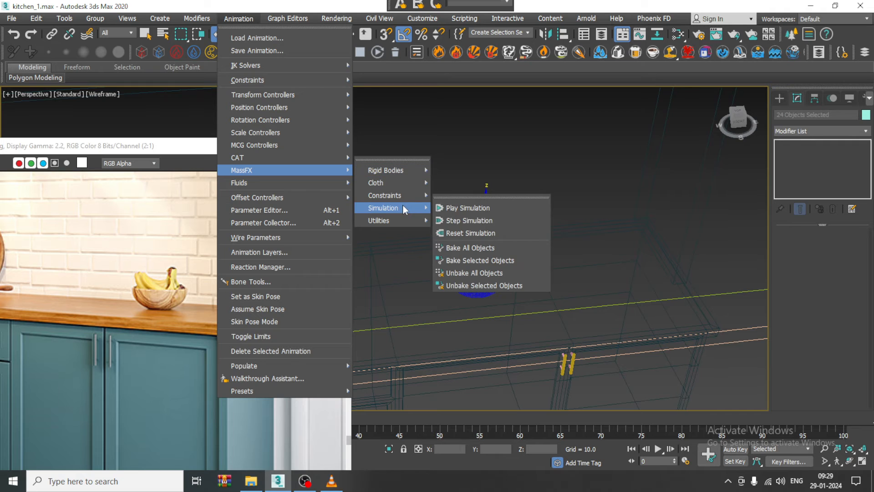
{"action": "left_click", "coordinate": [492, 218]}
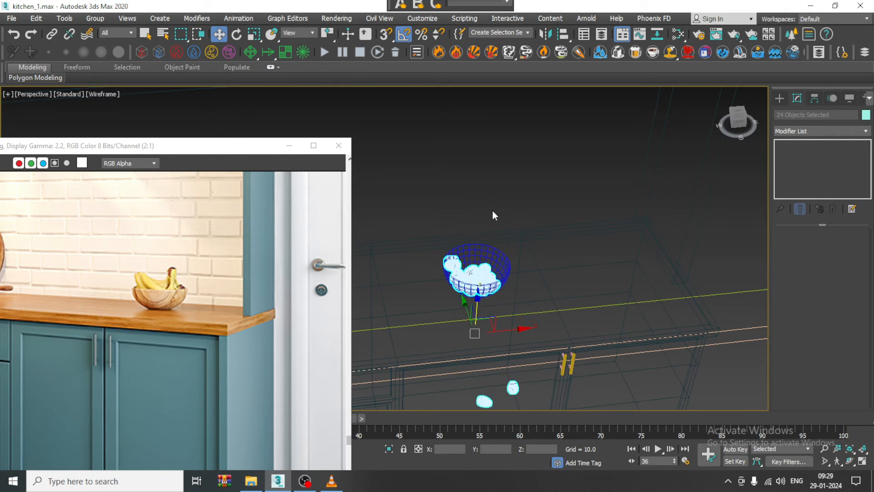
Select every object in the scene and convert the whole selection to Editable Poly
{"action": "key", "text": "ctrl+a"}
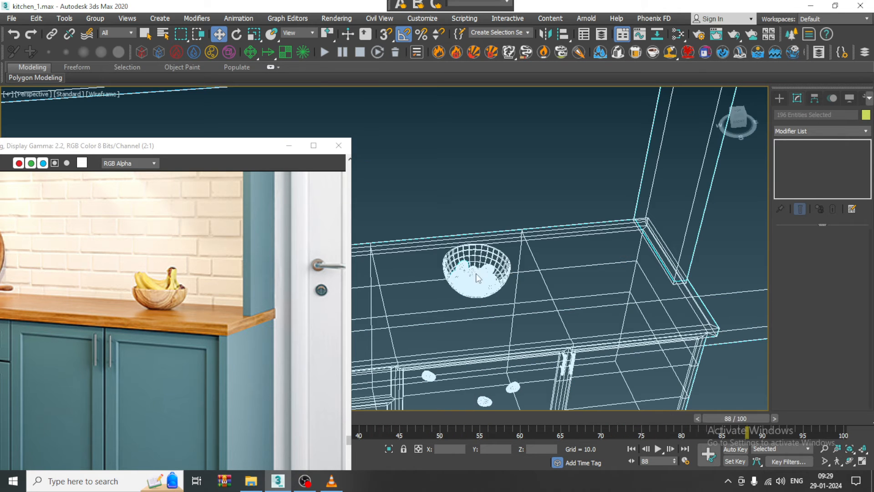
{"action": "right_click", "coordinate": [473, 271]}
{"action": "mouse_move", "coordinate": [531, 393]}
{"action": "left_click", "coordinate": [660, 399]}
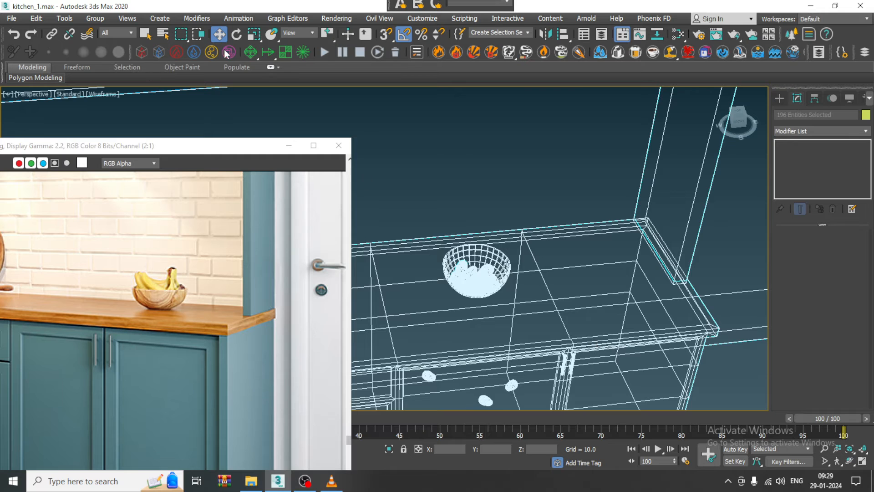
Stop the running MassFX simulation and clear the selection of all objects
{"action": "left_click", "coordinate": [238, 18]}
{"action": "mouse_move", "coordinate": [301, 169]}
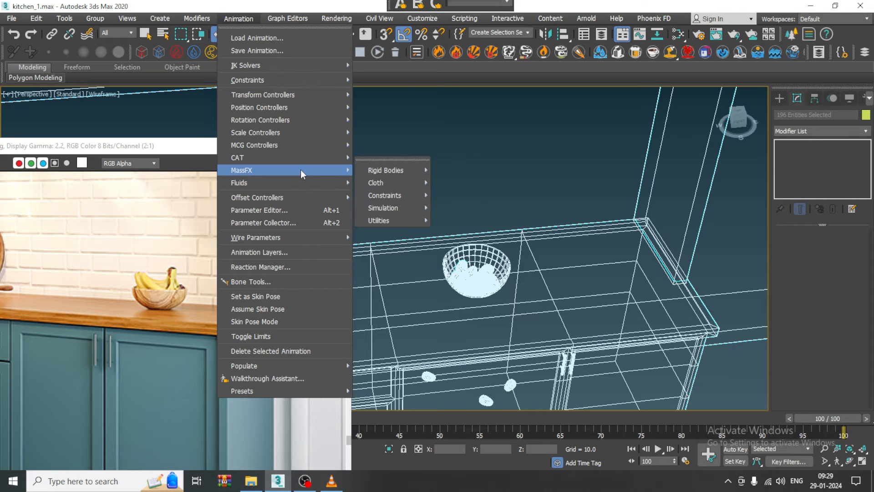
{"action": "mouse_move", "coordinate": [402, 207]}
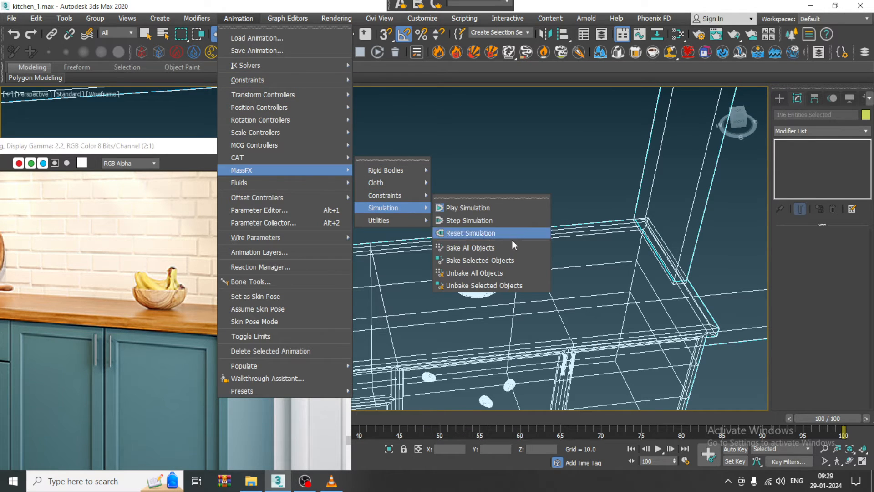
{"action": "left_click", "coordinate": [496, 223]}
{"action": "scroll", "coordinate": [536, 300], "scroll_direction": "down", "scroll_amount": 2}
{"action": "mouse_move", "coordinate": [637, 291]}
{"action": "middle_mouse_down", "text": "alt"}
{"action": "mouse_move", "coordinate": [607, 301]}
{"action": "mouse_move", "coordinate": [519, 232]}
{"action": "middle_mouse_up", "text": "alt"}
{"action": "left_click", "coordinate": [744, 311]}
Delete the eight stray eggs lying beneath the countertop in wireframe display, keeping those in the bowl
{"action": "key", "text": "F3"}
{"action": "mouse_move", "coordinate": [570, 323]}
{"action": "middle_mouse_down"}
{"action": "mouse_move", "coordinate": [597, 277]}
{"action": "mouse_move", "coordinate": [611, 281]}
{"action": "middle_mouse_up"}
{"action": "key", "text": "F3"}
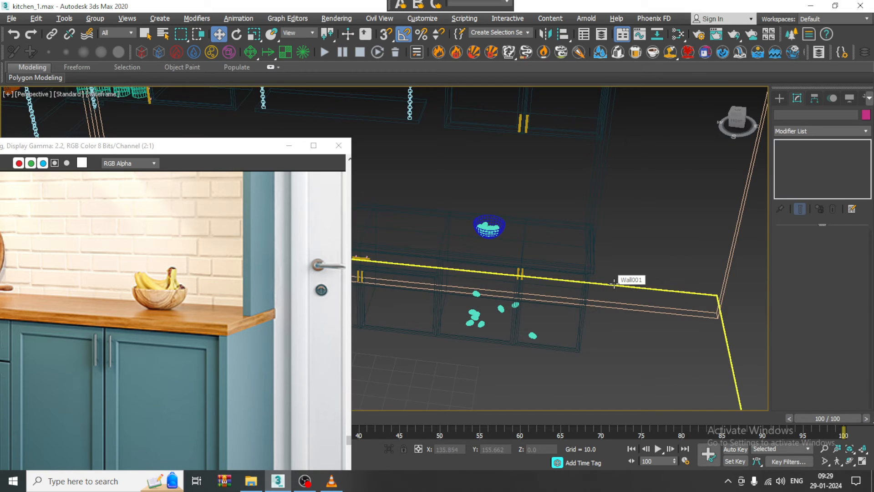
{"action": "left_click", "coordinate": [532, 335]}
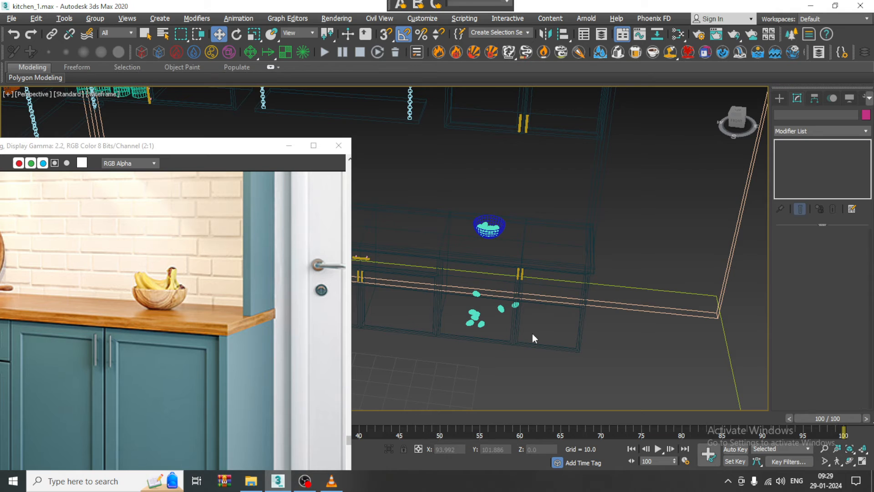
{"action": "left_click", "coordinate": [500, 308]}
{"action": "key", "text": "Delete"}
{"action": "left_click", "coordinate": [475, 318]}
{"action": "key", "text": "Delete"}
{"action": "left_click", "coordinate": [469, 323]}
{"action": "key", "text": "Delete"}
{"action": "left_click", "coordinate": [482, 323]}
{"action": "key", "text": "Delete"}
{"action": "scroll", "coordinate": [481, 323], "scroll_direction": "up", "scroll_amount": 2}
{"action": "left_click", "coordinate": [472, 309]}
{"action": "key", "text": "Delete"}
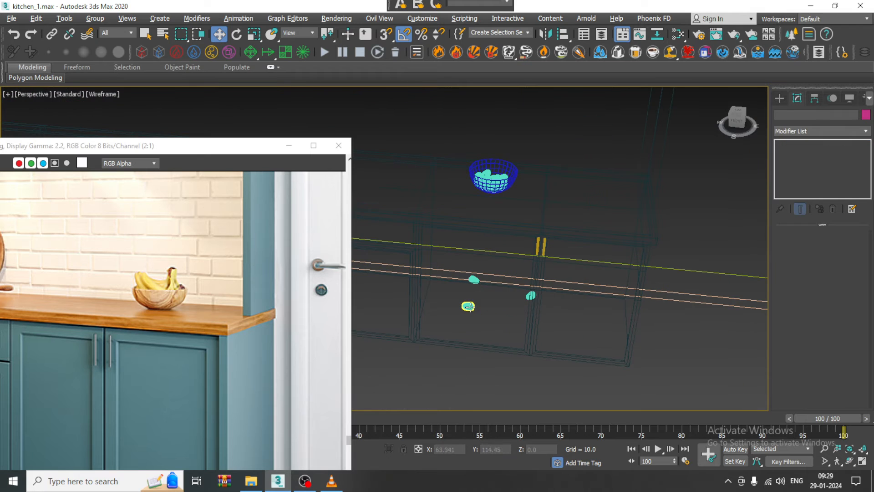
{"action": "left_click", "coordinate": [474, 279]}
{"action": "key", "text": "Delete"}
{"action": "left_click", "coordinate": [527, 297]}
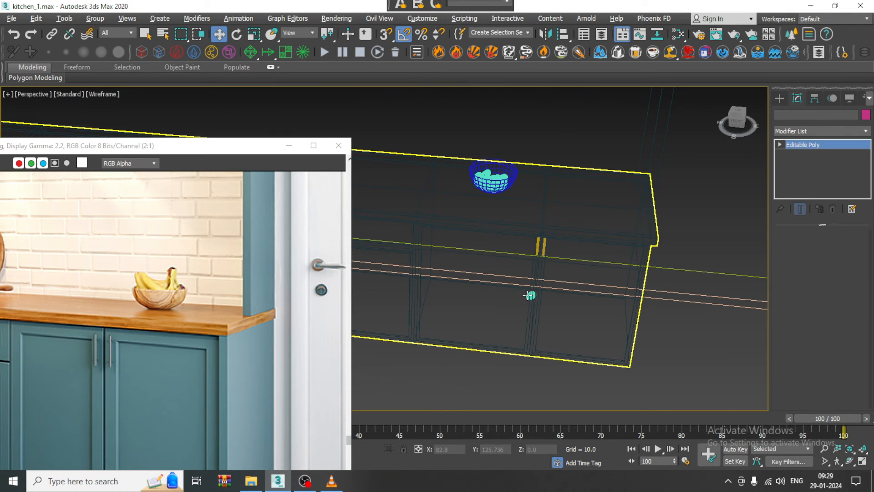
{"action": "key", "text": "Delete"}
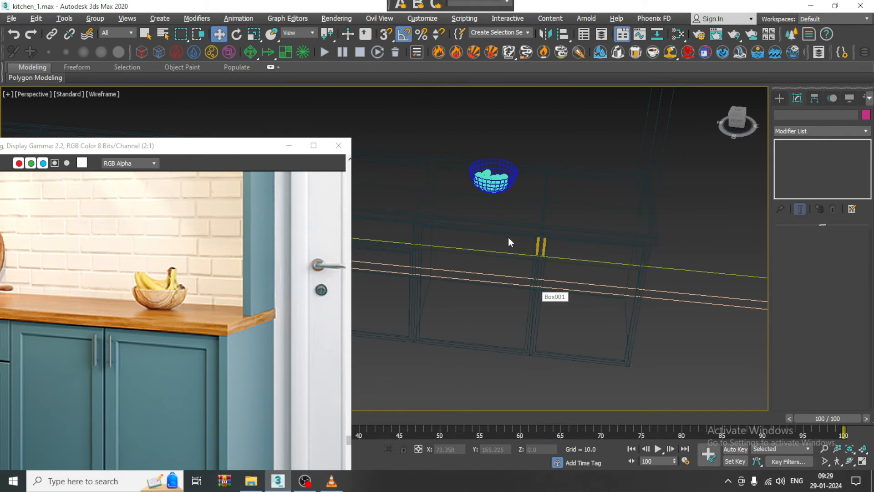
Show the scene with shaded edged faces and inspect the eggs in the bowl, selecting the uppermost one
{"action": "key", "text": "F3"}
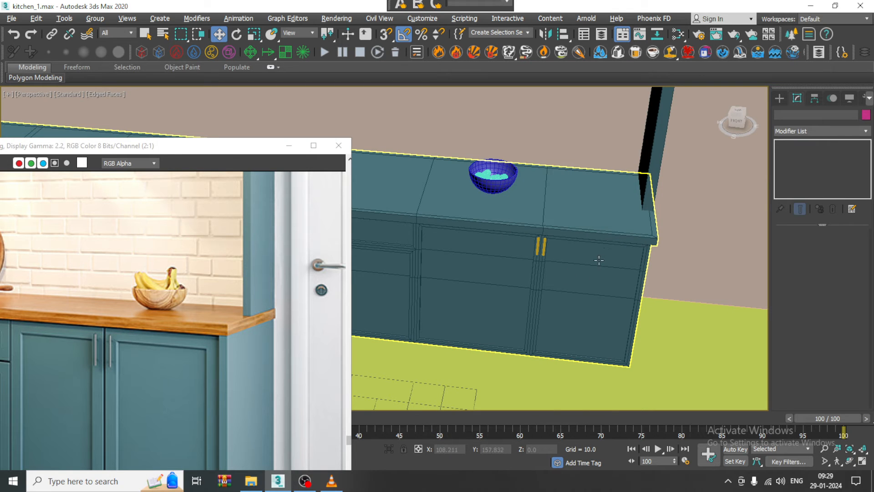
{"action": "middle_click_drag", "start_coordinate": [581, 215], "coordinate": [582, 283]}
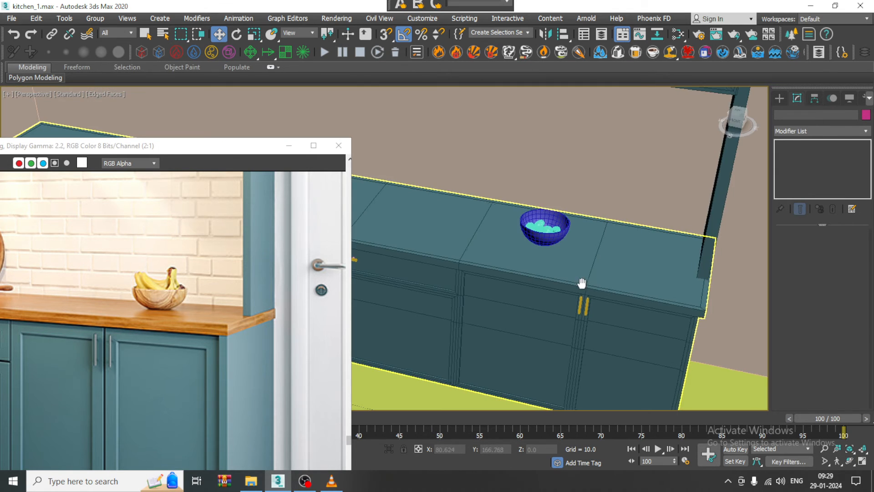
{"action": "scroll", "coordinate": [547, 227], "scroll_direction": "up", "scroll_amount": 6}
{"action": "left_click", "coordinate": [455, 187]}
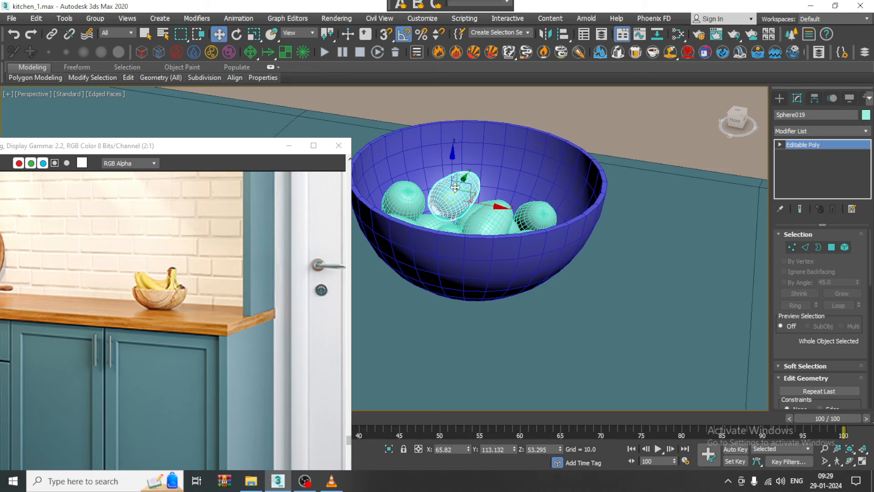
Show the scene in wireframe and restore the eggs stacked above the bowl, with the surrounding objects selected
{"action": "key", "text": "F3"}
{"action": "scroll", "coordinate": [472, 229], "scroll_direction": "down", "scroll_amount": 5}
{"action": "middle_click_drag", "start_coordinate": [528, 307], "coordinate": [513, 287], "text": "alt"}
{"action": "scroll", "coordinate": [596, 257], "scroll_direction": "down", "scroll_amount": 4}
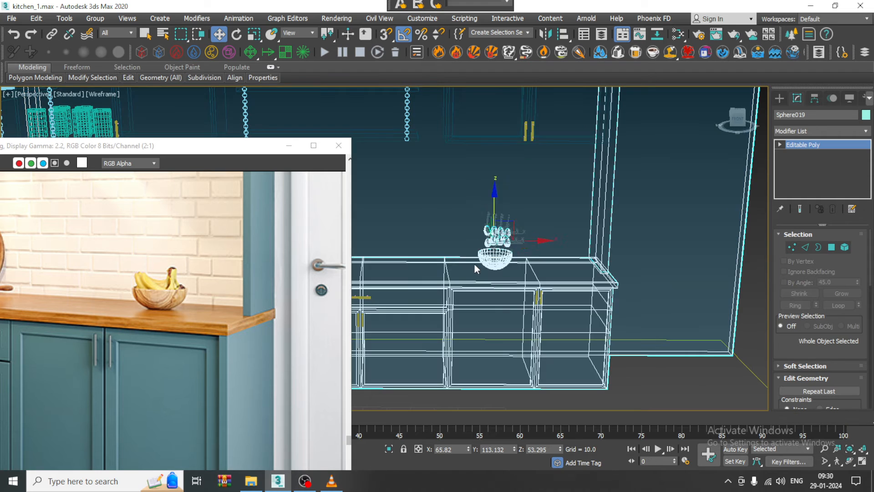
{"action": "left_click", "coordinate": [511, 245]}
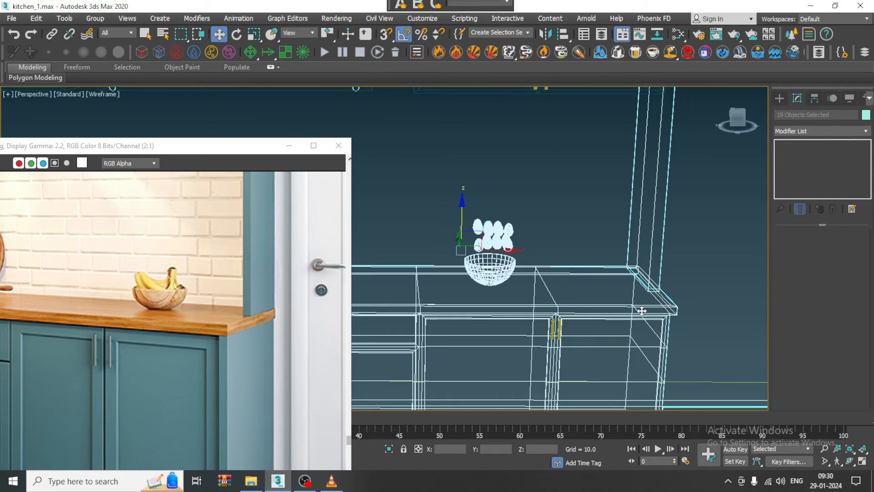
{"action": "scroll", "coordinate": [569, 265], "scroll_direction": "down", "scroll_amount": 3}
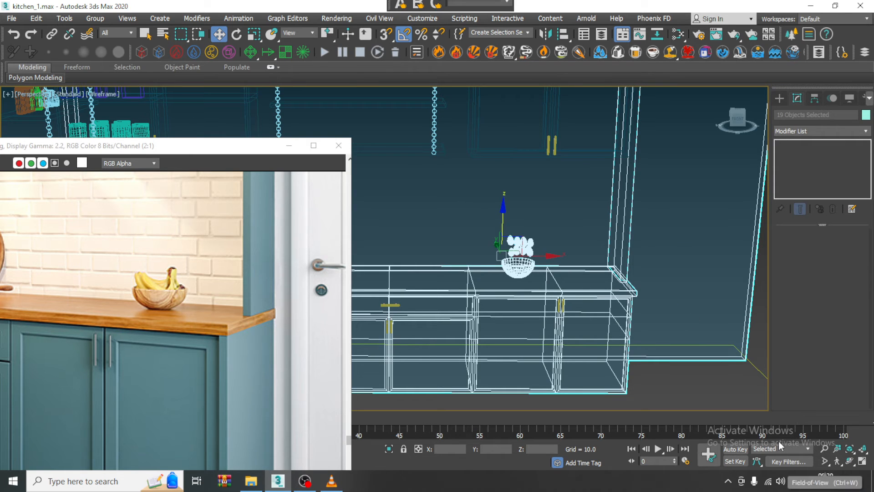
Try to play the MassFX simulation with the eggs above the bowl and the kitchen objects selected
{"action": "left_click_drag", "start_coordinate": [803, 418], "coordinate": [860, 416]}
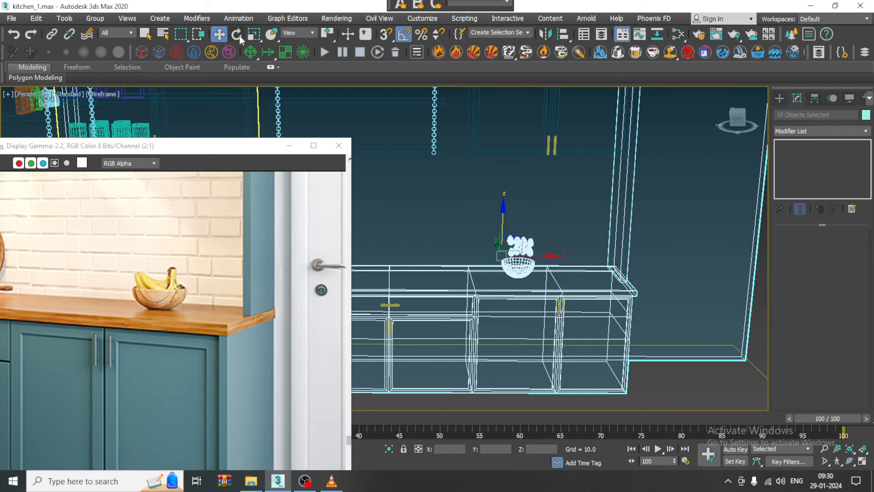
{"action": "left_click", "coordinate": [239, 18]}
{"action": "mouse_move", "coordinate": [286, 166]}
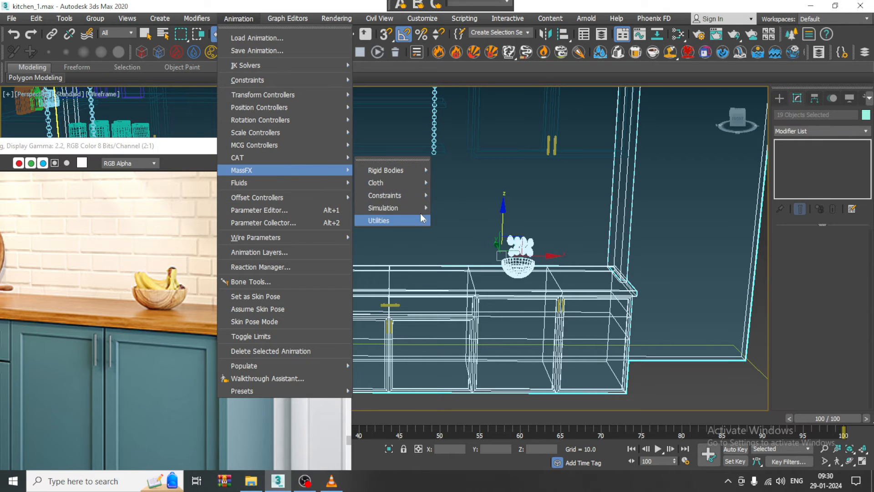
{"action": "mouse_move", "coordinate": [413, 211]}
{"action": "left_click", "coordinate": [501, 210]}
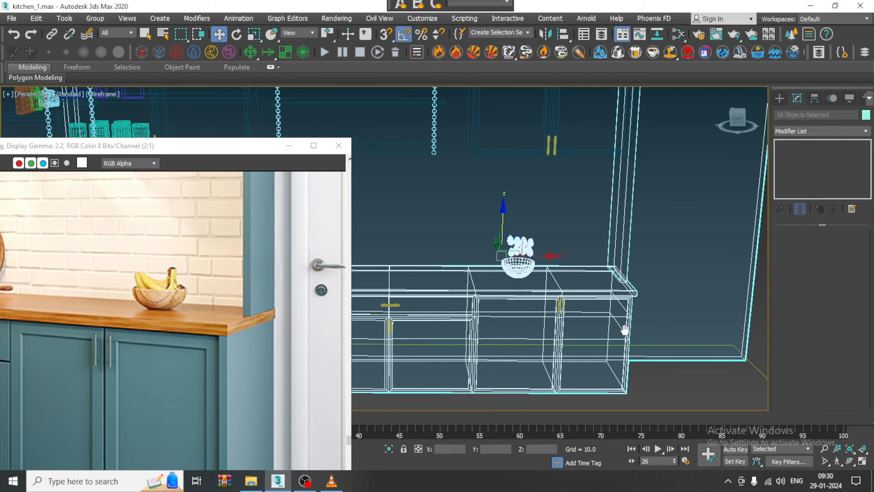
Select only the bowl on the countertop and set it as a MassFX static rigid body
{"action": "left_click", "coordinate": [458, 226]}
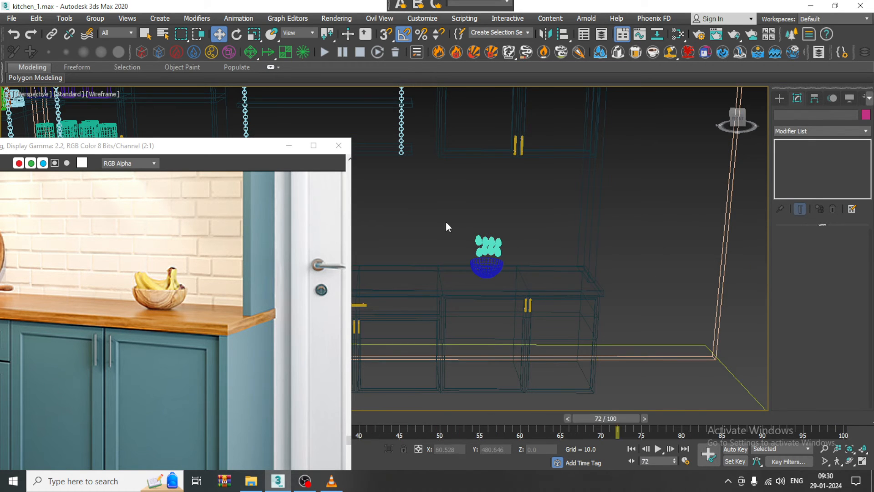
{"action": "left_click_drag", "start_coordinate": [462, 228], "coordinate": [519, 258]}
{"action": "left_click_drag", "start_coordinate": [520, 260], "coordinate": [521, 259]}
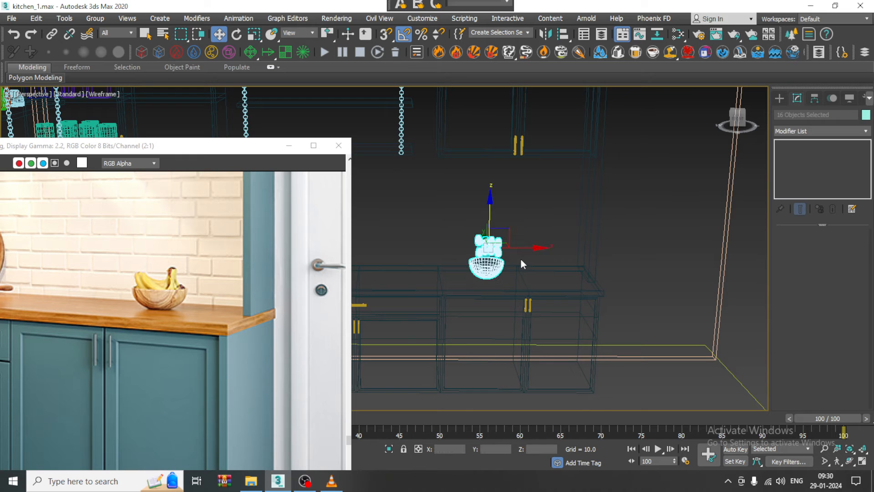
{"action": "key", "text": "z"}
{"action": "left_click", "coordinate": [448, 284]}
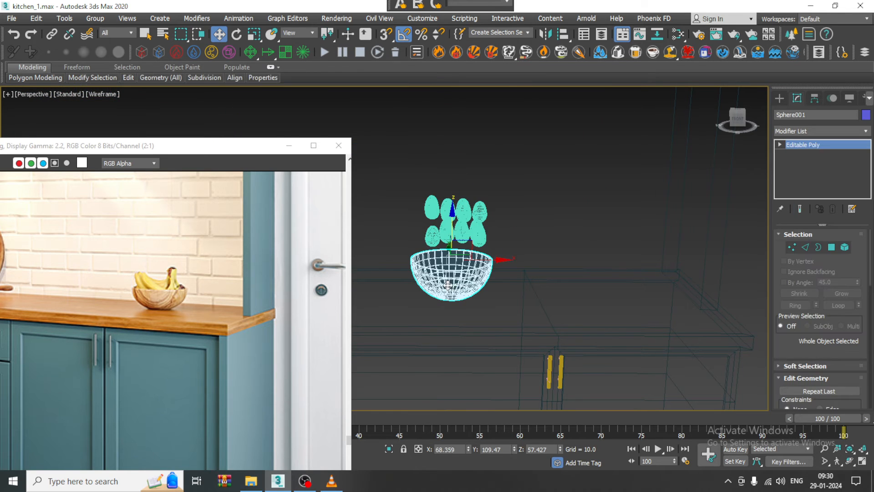
{"action": "left_click", "coordinate": [238, 19]}
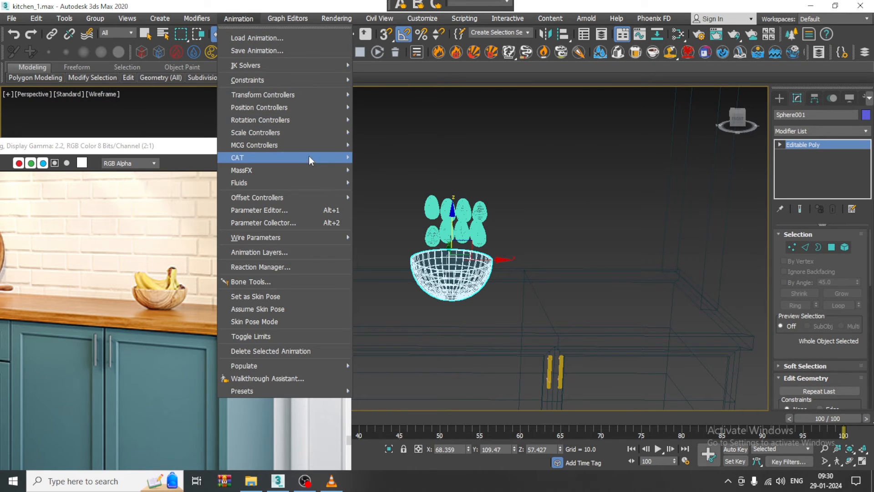
{"action": "mouse_move", "coordinate": [307, 170]}
{"action": "mouse_move", "coordinate": [401, 169]}
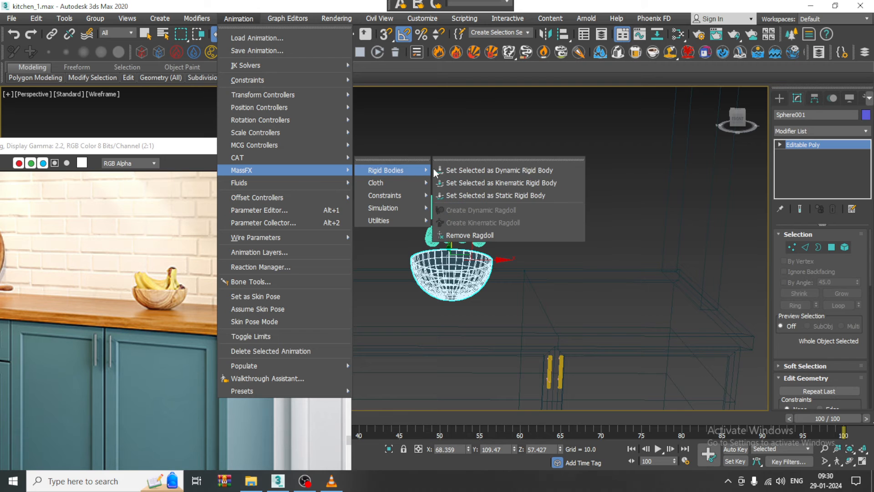
{"action": "left_click", "coordinate": [515, 192]}
Select all the eggs above the bowl, leaving out the bowl, and set them as MassFX dynamic rigid bodies
{"action": "scroll", "coordinate": [714, 196], "scroll_direction": "down", "scroll_amount": 3}
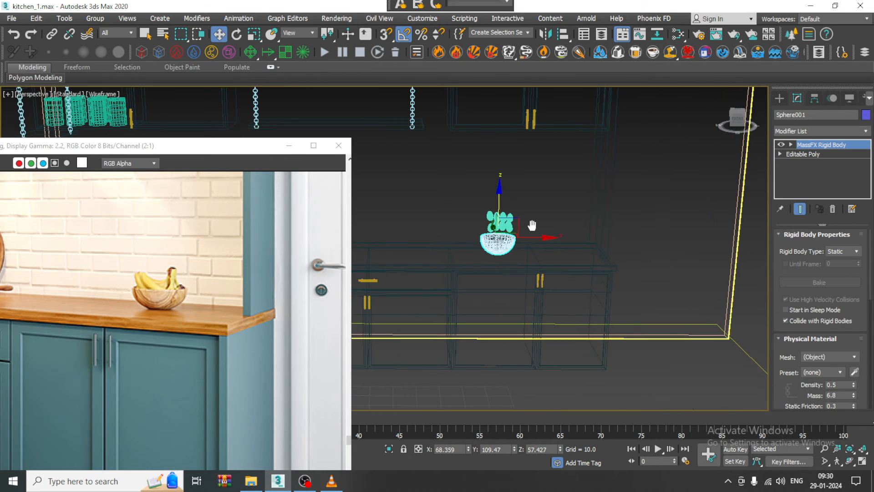
{"action": "left_click_drag", "start_coordinate": [451, 231], "coordinate": [450, 231]}
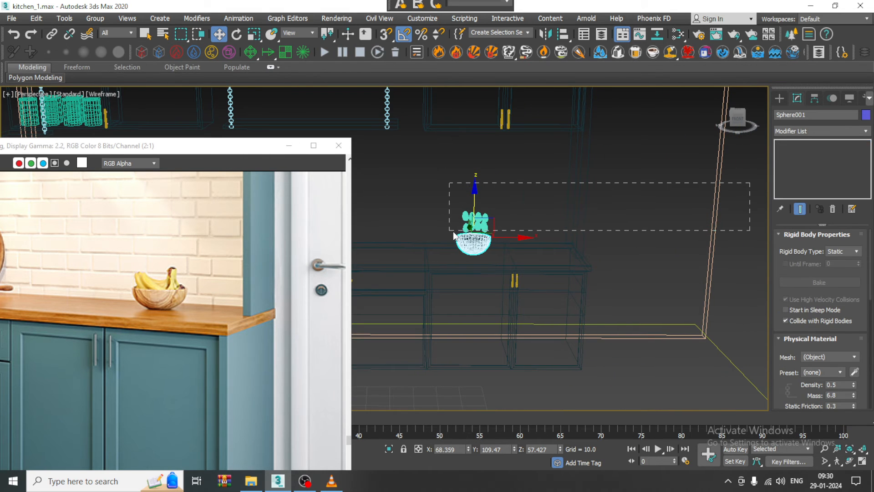
{"action": "left_click", "coordinate": [565, 234], "text": "alt"}
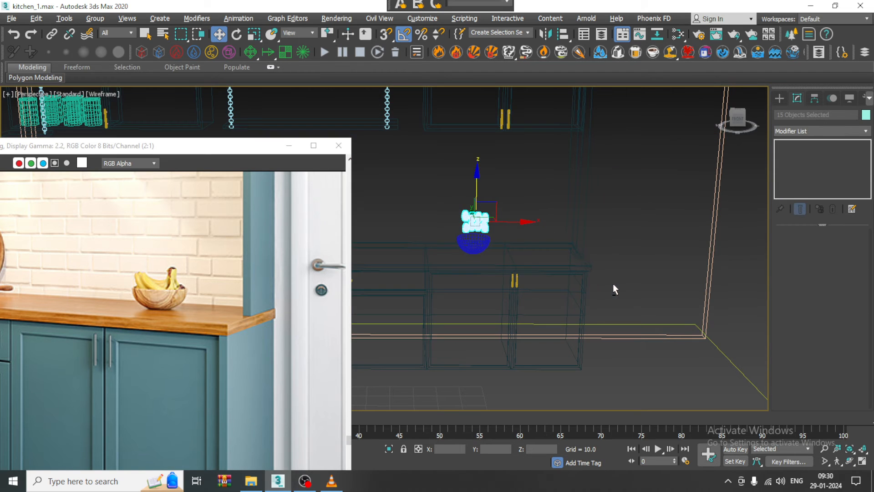
{"action": "left_click", "coordinate": [241, 18]}
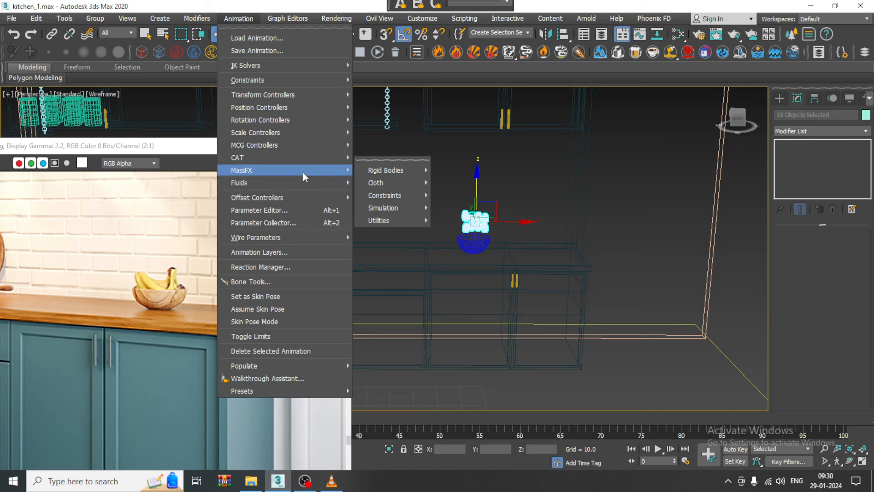
{"action": "mouse_move", "coordinate": [409, 173]}
{"action": "left_click", "coordinate": [497, 170]}
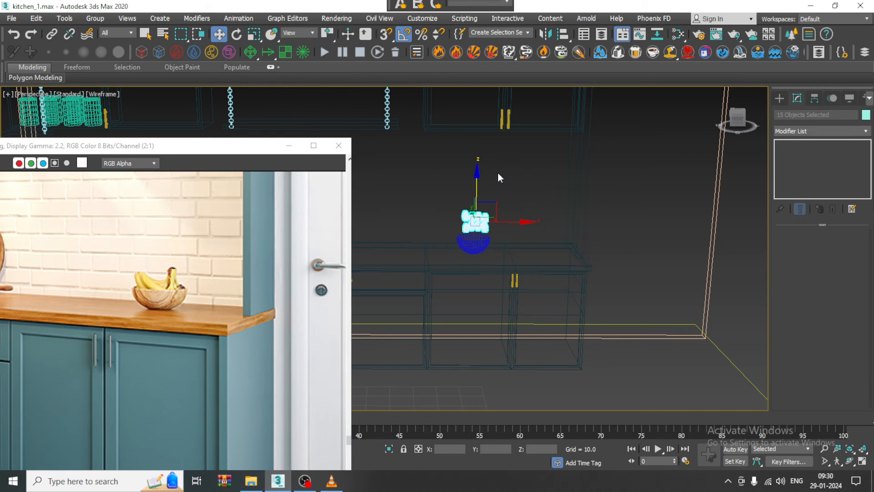
Play the MassFX simulation to test how the dynamic eggs fall onto the static bowl
{"action": "scroll", "coordinate": [501, 200], "scroll_direction": "up", "scroll_amount": 5}
{"action": "middle_click_drag", "start_coordinate": [505, 223], "coordinate": [533, 214]}
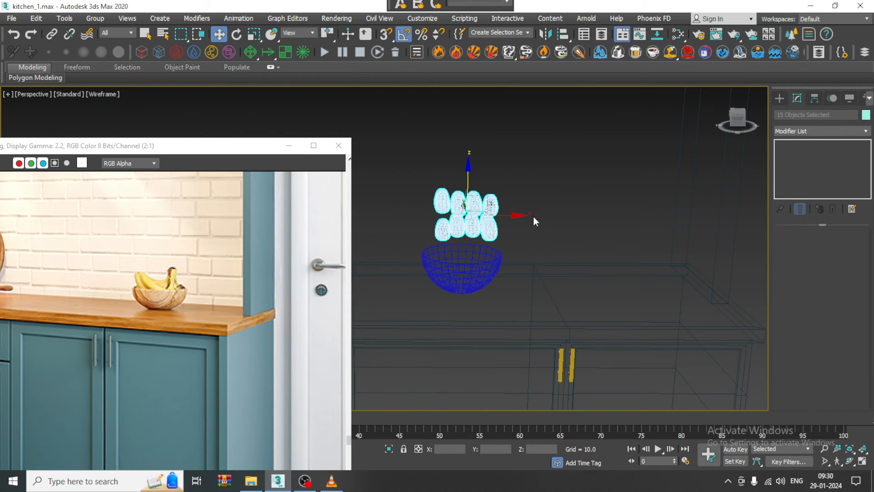
{"action": "left_click", "coordinate": [237, 19]}
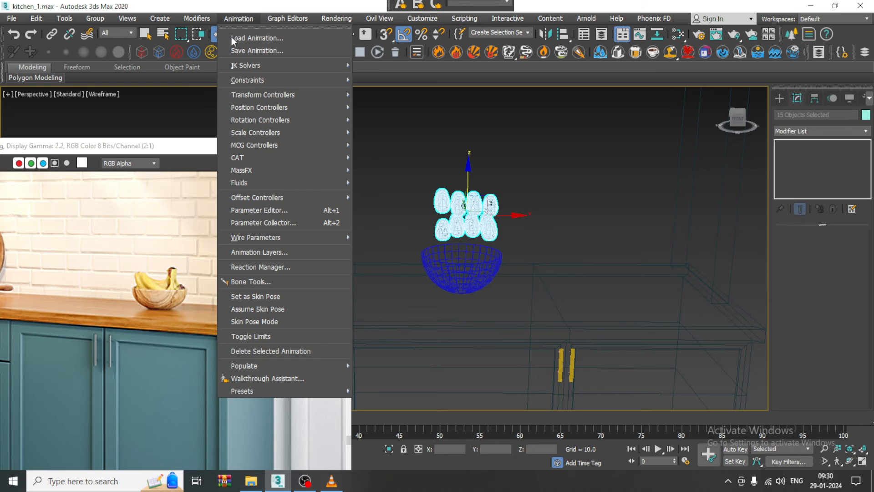
{"action": "mouse_move", "coordinate": [299, 167]}
{"action": "mouse_move", "coordinate": [411, 207]}
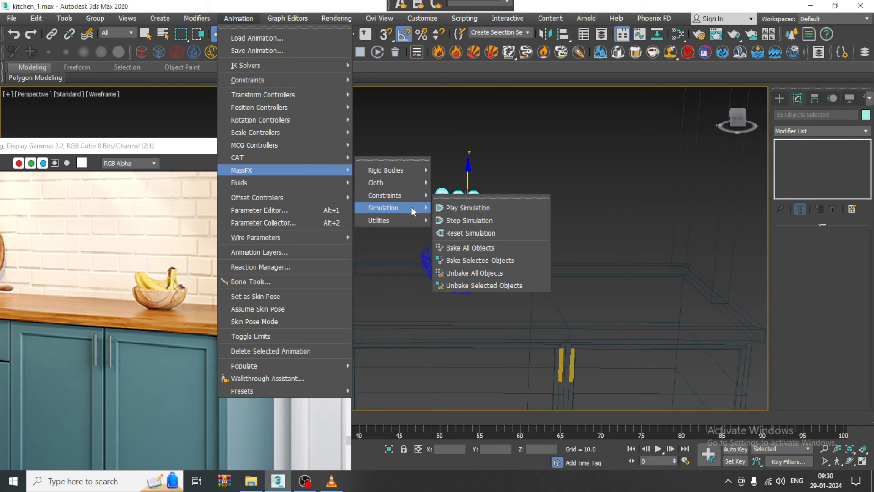
{"action": "left_click", "coordinate": [480, 207]}
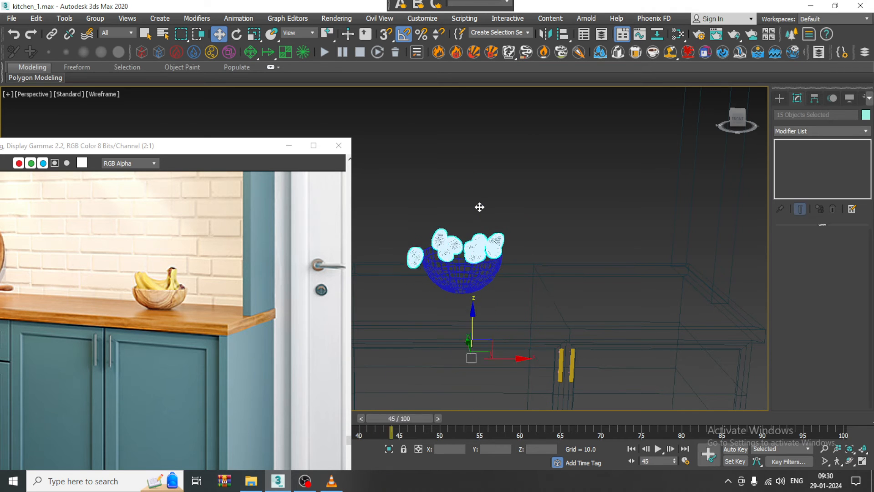
Set the physical shape type of the bowl's MassFX rigid body to Original
{"action": "left_click", "coordinate": [473, 274]}
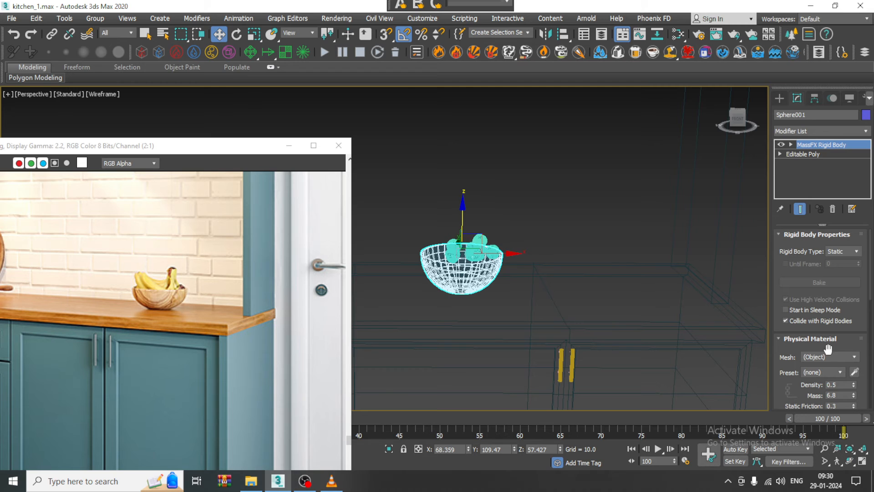
{"action": "scroll", "coordinate": [783, 324], "scroll_direction": "down", "scroll_amount": 3}
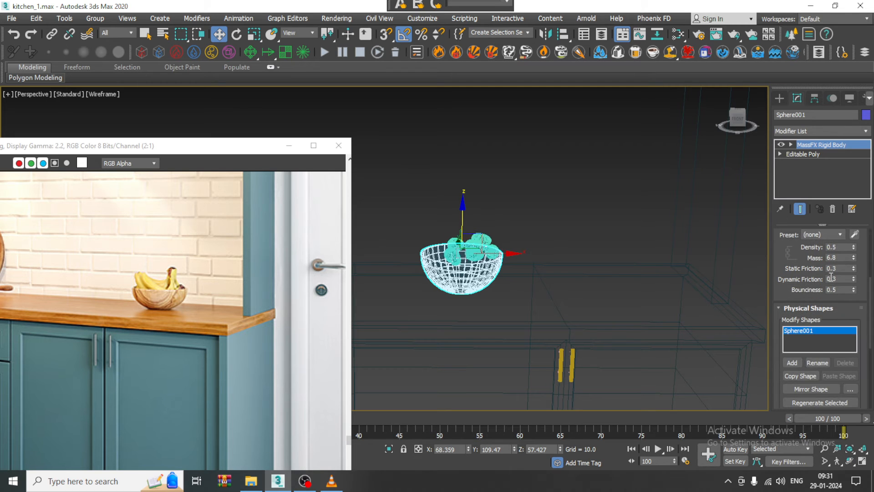
{"action": "scroll", "coordinate": [775, 269], "scroll_direction": "down", "scroll_amount": 3}
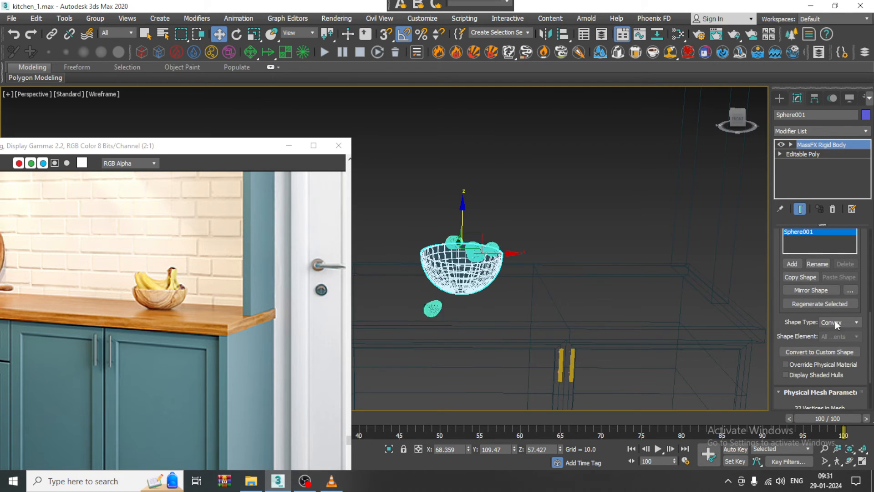
{"action": "left_click", "coordinate": [836, 323]}
{"action": "left_click", "coordinate": [829, 360]}
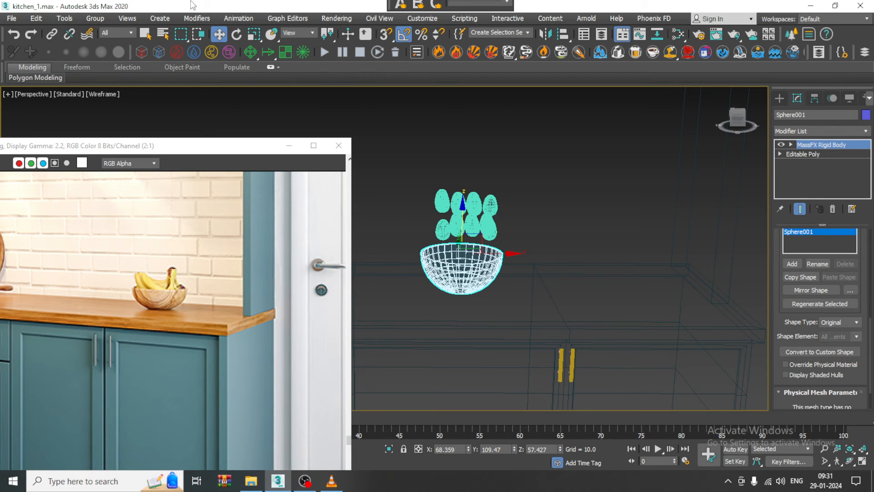
Run the MassFX simulation again to drop the eggs into the bowl
{"action": "left_click", "coordinate": [235, 19]}
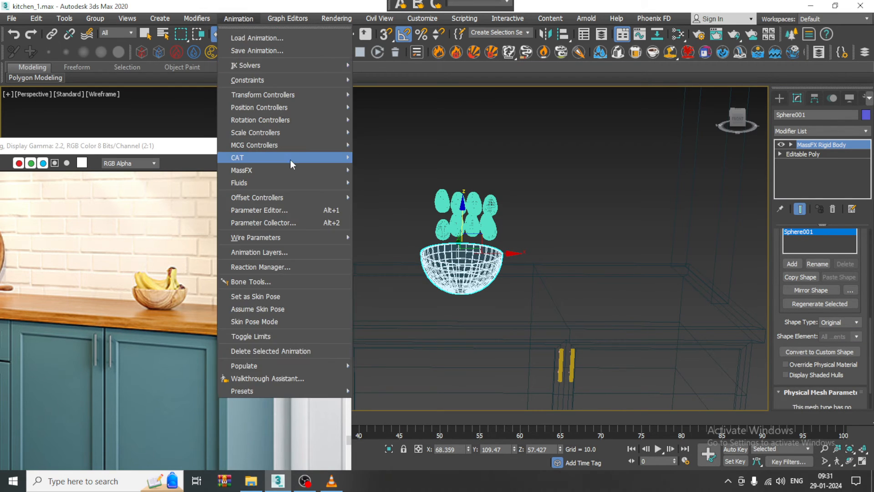
{"action": "mouse_move", "coordinate": [289, 168]}
{"action": "mouse_move", "coordinate": [401, 207]}
{"action": "left_click", "coordinate": [467, 207]}
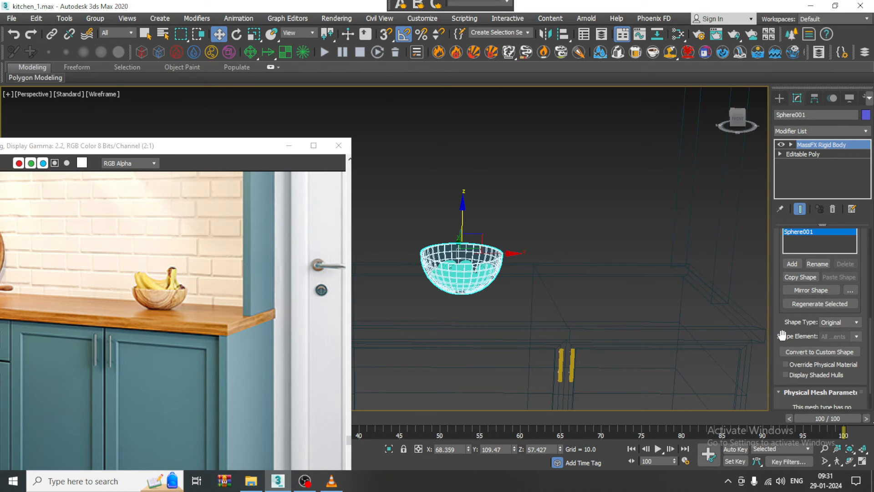
Halt the running MassFX simulation by stepping it once, keeping the eggs settled in the bowl
{"action": "scroll", "coordinate": [520, 290], "scroll_direction": "down", "scroll_amount": 6}
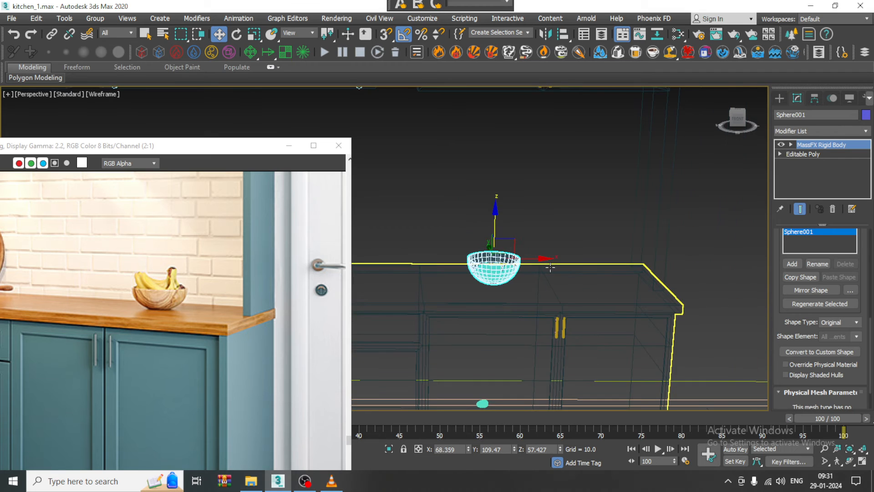
{"action": "left_click", "coordinate": [238, 18]}
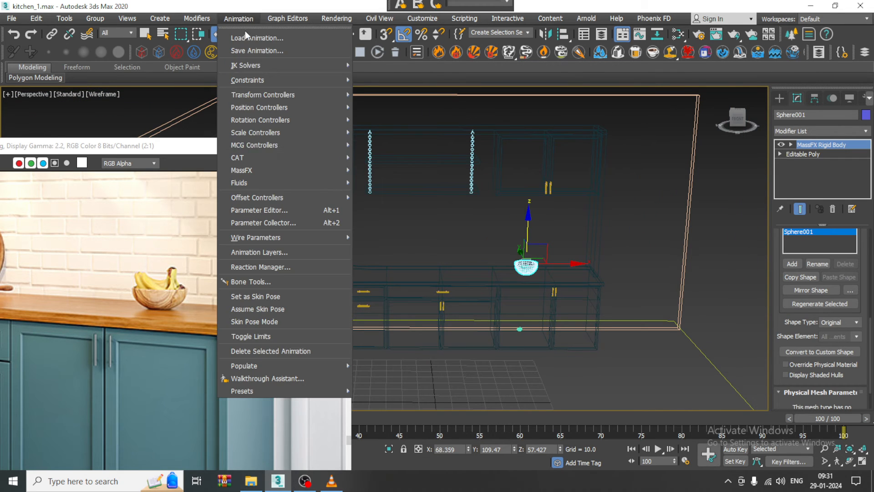
{"action": "mouse_move", "coordinate": [294, 169]}
{"action": "mouse_move", "coordinate": [398, 207]}
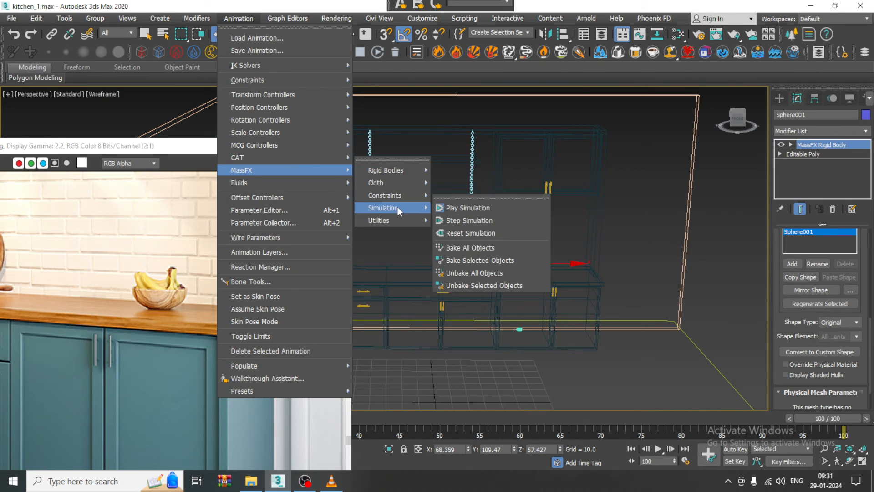
{"action": "left_click", "coordinate": [488, 221]}
Clear the bowl selection and delete the stray egg lying at floor level beneath the countertop
{"action": "left_click", "coordinate": [554, 350]}
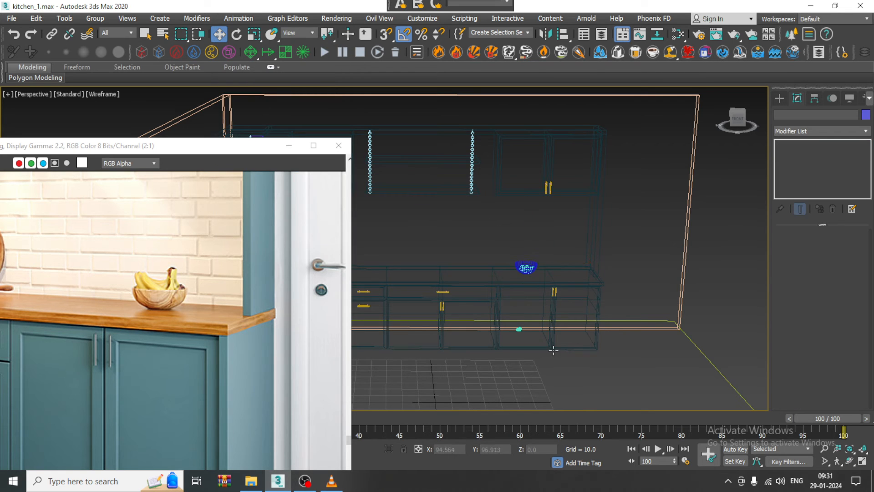
{"action": "left_click", "coordinate": [519, 328]}
{"action": "key", "text": "Delete"}
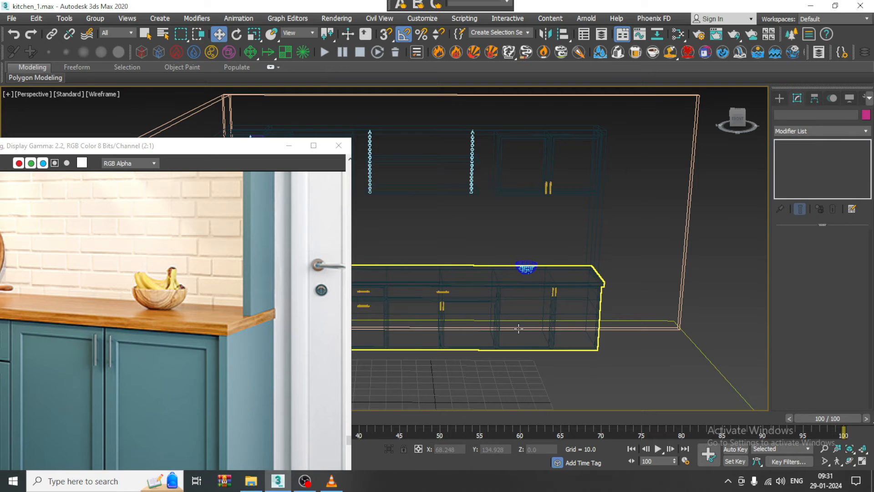
Display the scene shaded without edges, inspect the bowl on the countertop, and examine the cutting board area in the reference photo
{"action": "key", "text": "F3"}
{"action": "middle_click_drag", "start_coordinate": [645, 259], "coordinate": [602, 271], "text": "alt"}
{"action": "scroll", "coordinate": [602, 271], "scroll_direction": "up", "scroll_amount": 2}
{"action": "scroll", "coordinate": [548, 284], "scroll_direction": "up", "scroll_amount": 2}
{"action": "scroll", "coordinate": [533, 265], "scroll_direction": "down", "scroll_amount": 4}
{"action": "middle_click_drag", "start_coordinate": [533, 265], "coordinate": [599, 205], "text": "alt"}
{"action": "scroll", "coordinate": [546, 195], "scroll_direction": "up", "scroll_amount": 2}
{"action": "scroll", "coordinate": [599, 205], "scroll_direction": "up", "scroll_amount": 4}
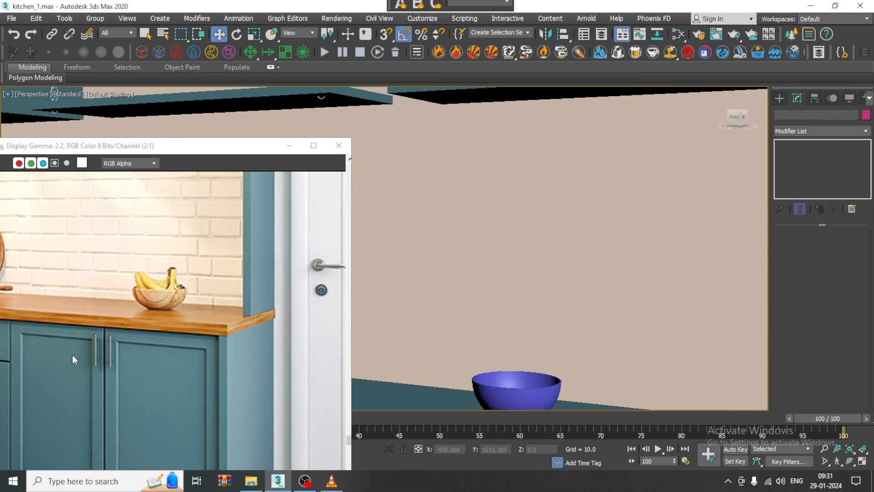
{"action": "scroll", "coordinate": [126, 312], "scroll_direction": "down", "scroll_amount": 1}
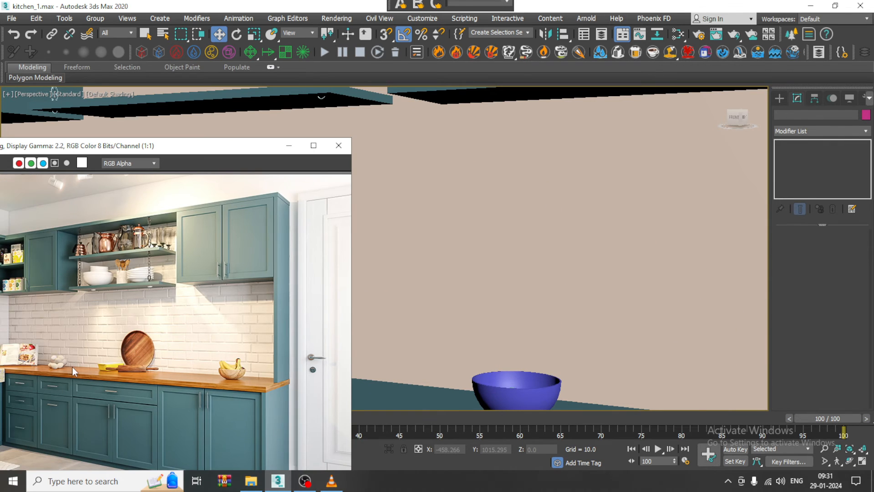
{"action": "scroll", "coordinate": [72, 367], "scroll_direction": "up", "scroll_amount": 1}
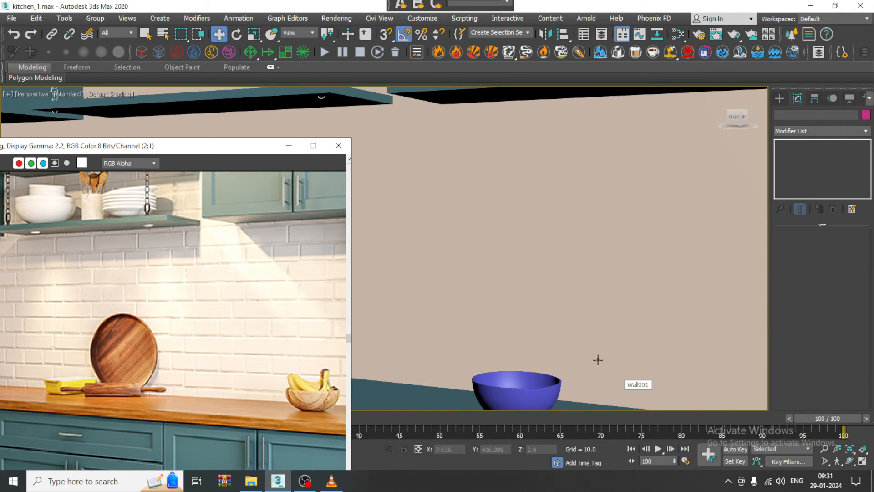
{"action": "middle_click_drag", "start_coordinate": [549, 313], "coordinate": [570, 269]}
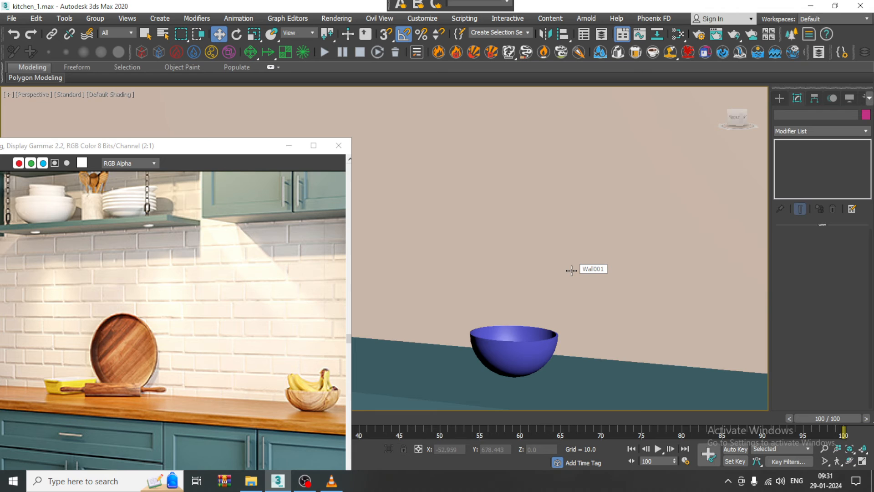
Select every object in the scene, convert them to Editable Poly, and display the shaded view with edged faces
{"action": "key", "text": "ctrl+a"}
{"action": "right_click", "coordinate": [535, 329]}
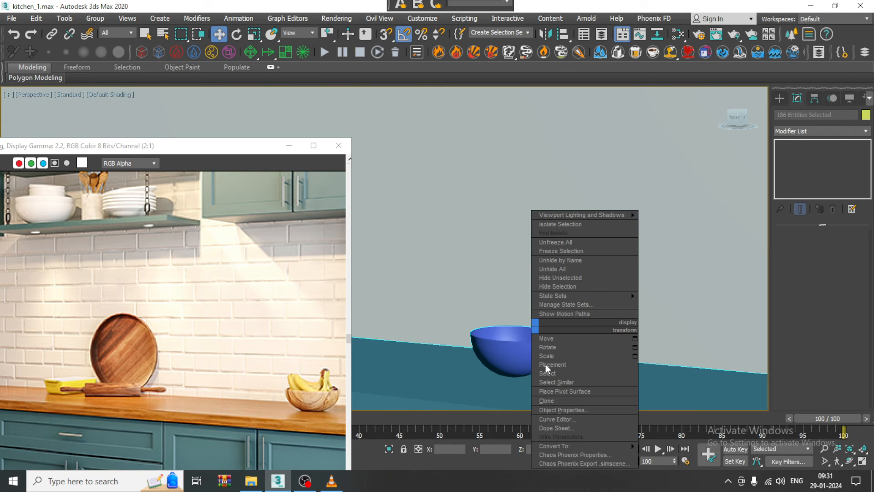
{"action": "mouse_move", "coordinate": [592, 446]}
{"action": "left_click", "coordinate": [700, 455]}
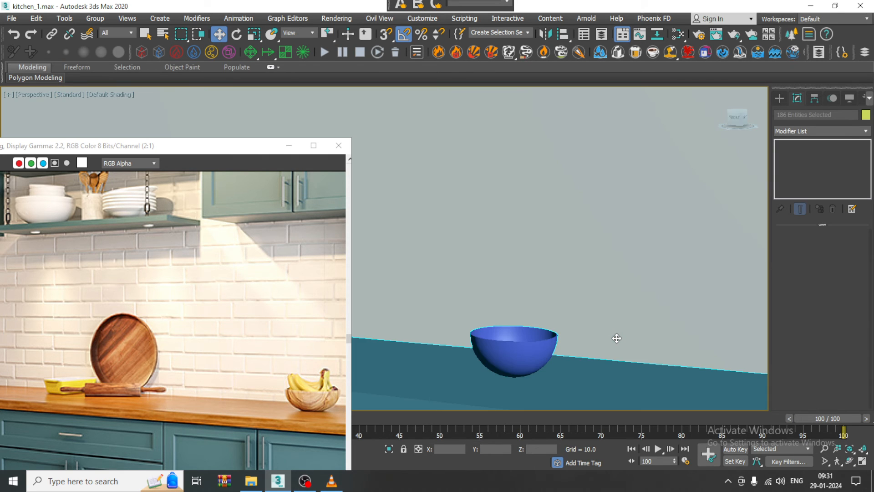
{"action": "key", "text": "F4"}
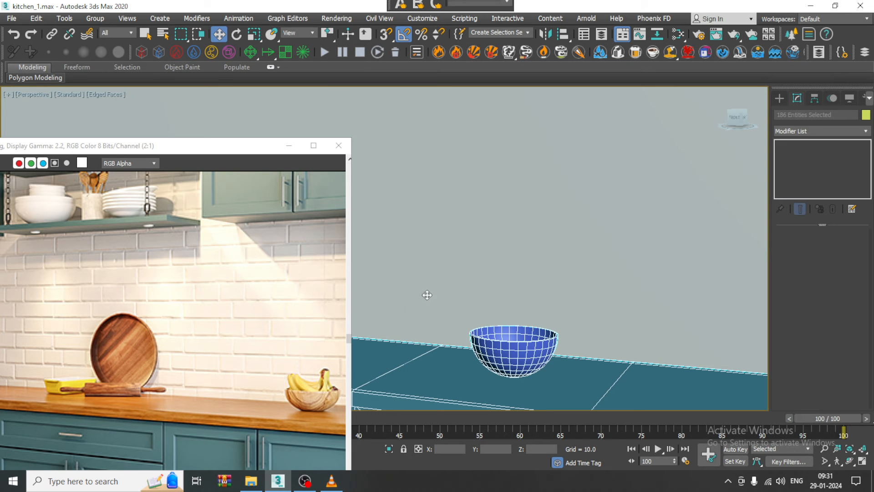
Draw an open tray profile spline above the countertop in the Front view, with a short slanted rim and a long flat base
{"action": "scroll", "coordinate": [592, 227], "scroll_direction": "down", "scroll_amount": 6}
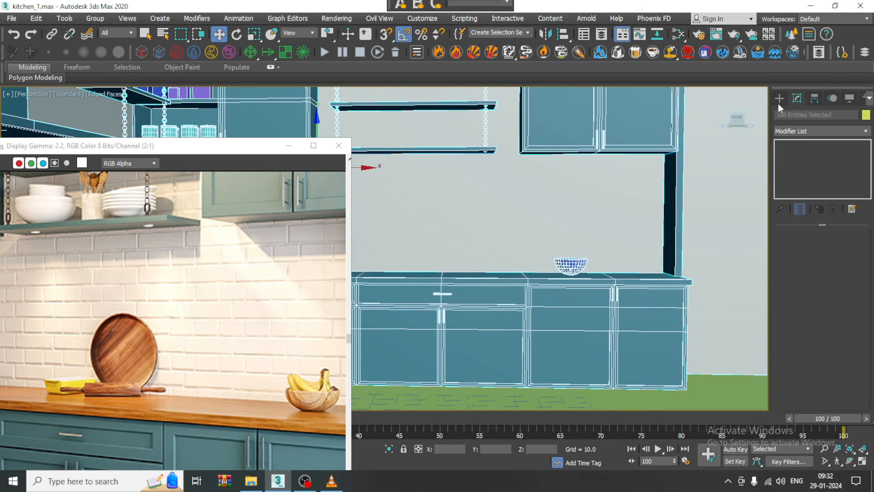
{"action": "left_click", "coordinate": [779, 98]}
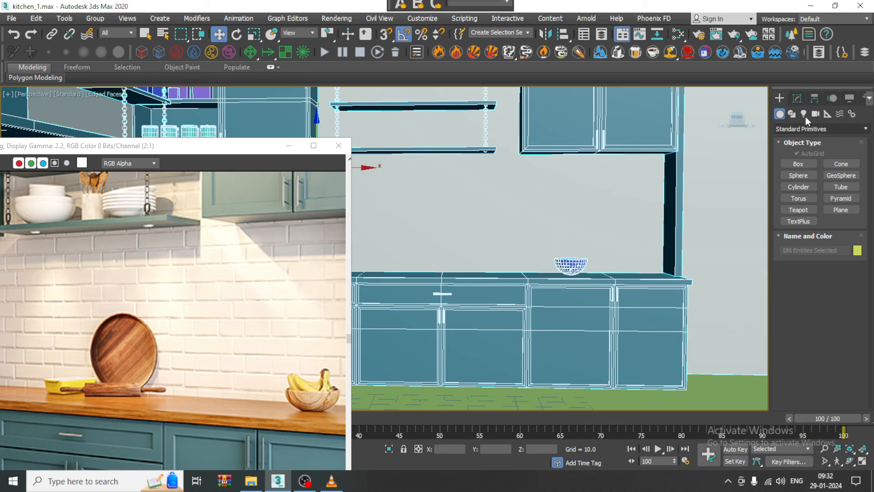
{"action": "left_click", "coordinate": [792, 114]}
{"action": "left_click", "coordinate": [799, 172]}
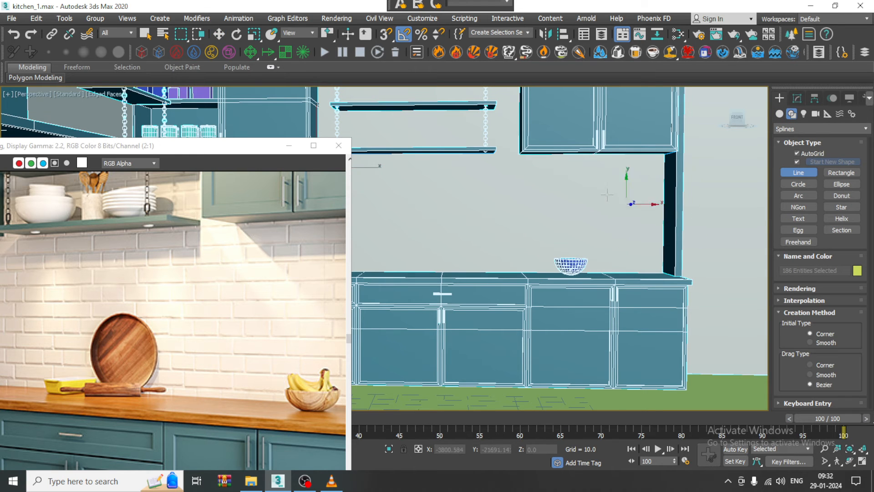
{"action": "key", "text": "alt+w"}
{"action": "scroll", "coordinate": [557, 186], "scroll_direction": "up", "scroll_amount": 1}
{"action": "key", "text": "alt+w"}
{"action": "key", "text": "z"}
{"action": "middle_click_drag", "start_coordinate": [544, 243], "coordinate": [461, 262]}
{"action": "scroll", "coordinate": [461, 262], "scroll_direction": "up", "scroll_amount": 6}
{"action": "scroll", "coordinate": [464, 258], "scroll_direction": "up", "scroll_amount": 2}
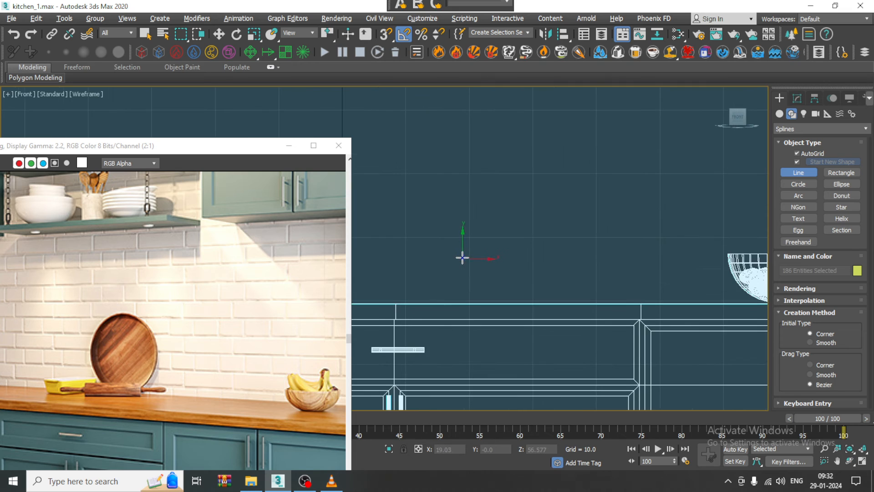
{"action": "left_click", "coordinate": [462, 256]}
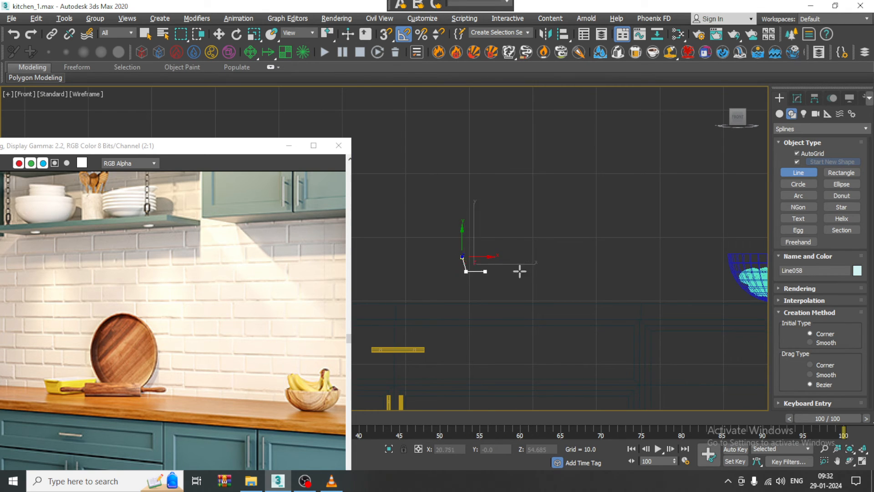
{"action": "left_click", "coordinate": [566, 272]}
{"action": "right_click", "coordinate": [566, 272]}
Apply a Lathe modifier to the profile line and align its axis to Max, forming a wide round tray
{"action": "left_click", "coordinate": [798, 98]}
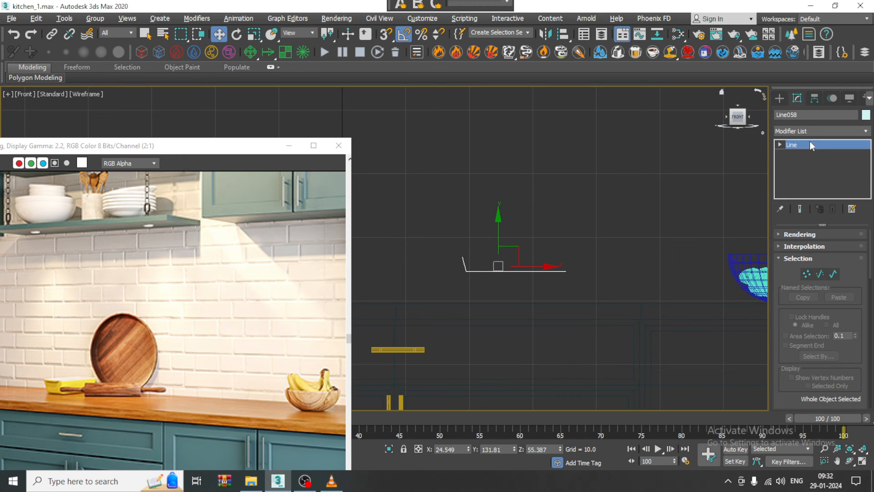
{"action": "left_click", "coordinate": [820, 130]}
{"action": "key", "text": "l"}
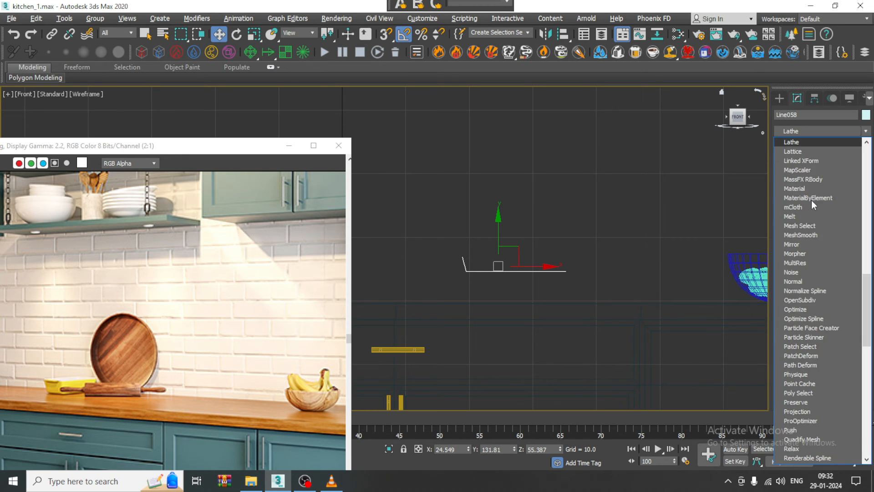
{"action": "key", "text": "Return"}
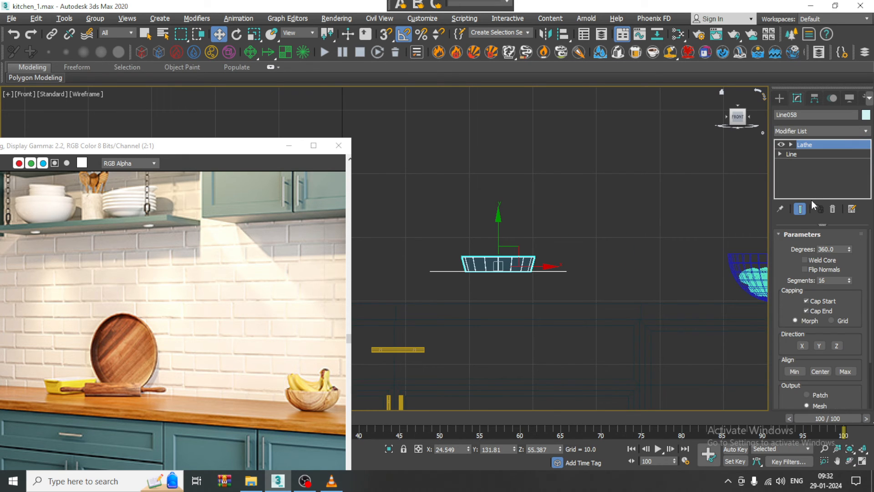
{"action": "left_click", "coordinate": [845, 372]}
Move the round tray along Y to about 108 in the Perspective view
{"action": "key", "text": "alt+w"}
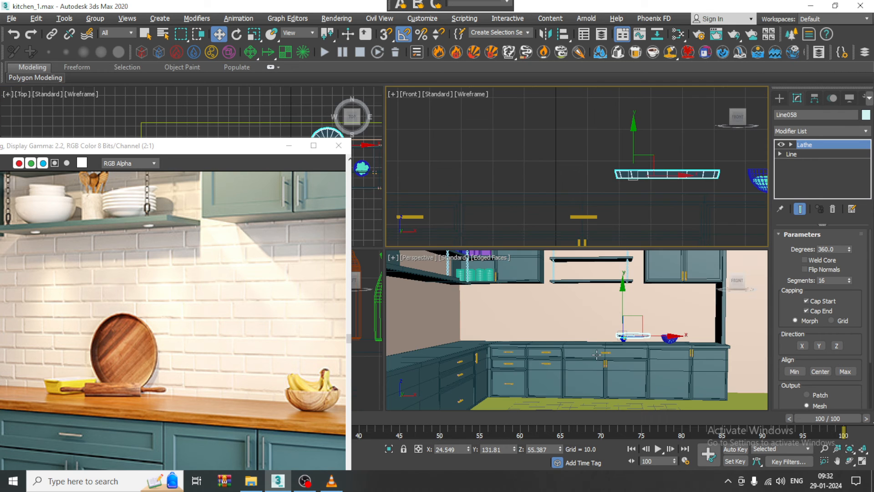
{"action": "right_click", "coordinate": [589, 328]}
{"action": "key", "text": "alt+w"}
{"action": "key", "text": "z"}
{"action": "mouse_move", "coordinate": [556, 237]}
{"action": "middle_mouse_down", "text": "alt"}
{"action": "mouse_move", "coordinate": [486, 253]}
{"action": "mouse_move", "coordinate": [541, 231]}
{"action": "middle_mouse_up", "text": "alt"}
{"action": "left_click_drag", "start_coordinate": [477, 213], "coordinate": [417, 262]}
{"action": "middle_click_drag", "start_coordinate": [454, 230], "coordinate": [496, 191], "text": "alt"}
{"action": "scroll", "coordinate": [459, 222], "scroll_direction": "up", "scroll_amount": 3}
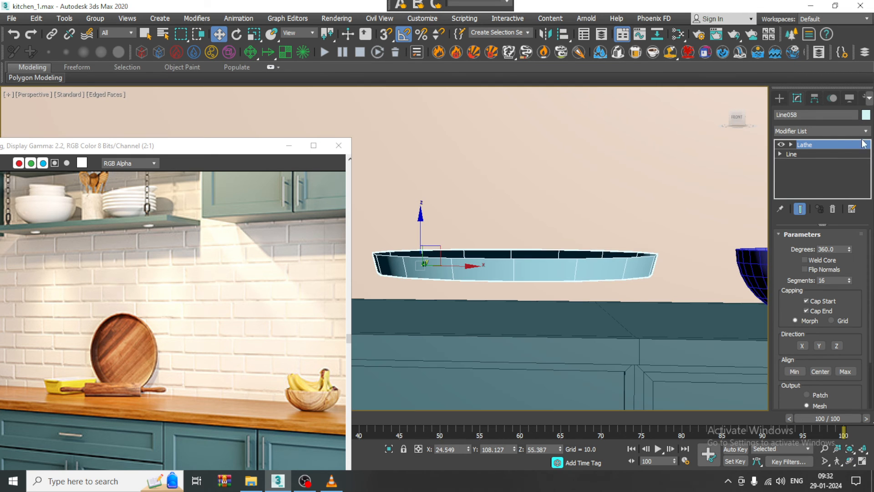
Add a Shell modifier to the tray and set its Outer Amount to 0.19
{"action": "left_click", "coordinate": [824, 131]}
{"action": "type", "text": "sh"}
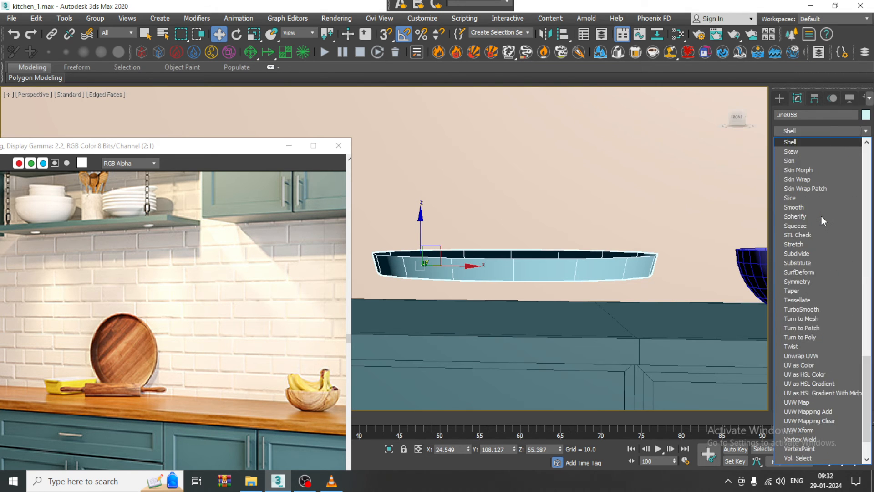
{"action": "key", "text": "Return"}
{"action": "middle_click_drag", "start_coordinate": [537, 260], "coordinate": [654, 269], "text": "alt"}
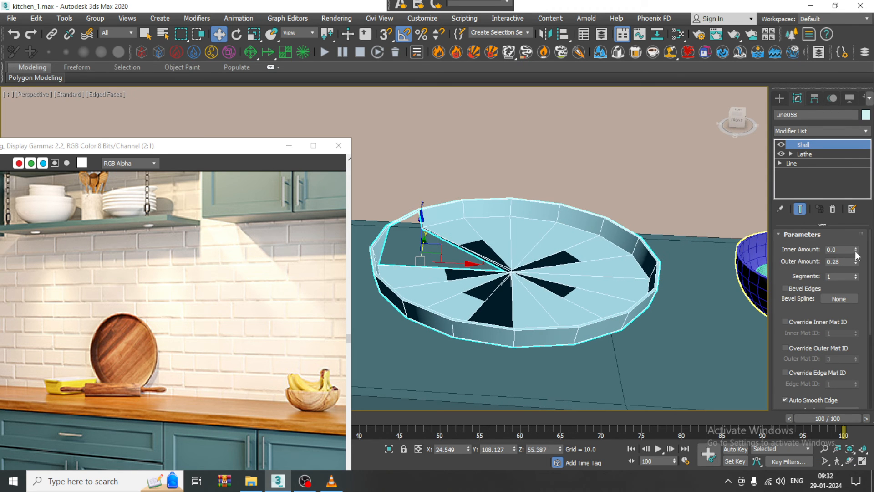
{"action": "left_click_drag", "start_coordinate": [854, 265], "coordinate": [11, 269]}
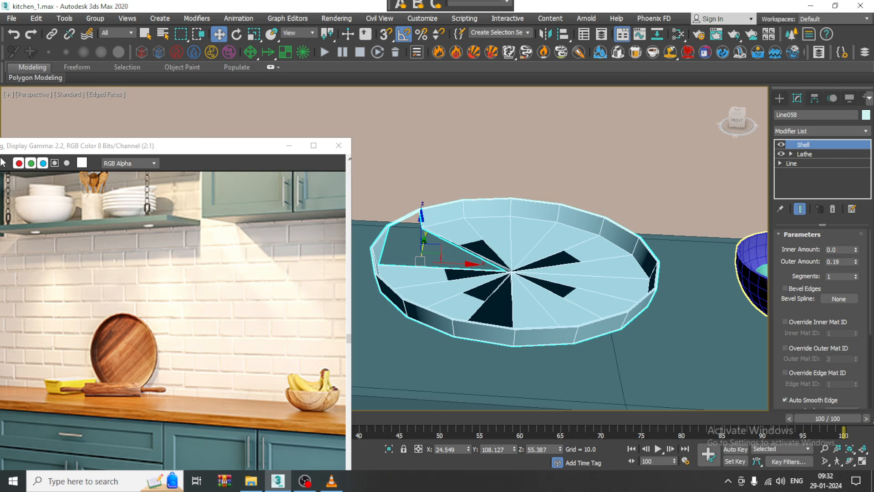
Disable the Shell temporarily and shift the profile line's centre vertex slightly to fix the overlapping base faces, with the end result shown
{"action": "left_click", "coordinate": [781, 145]}
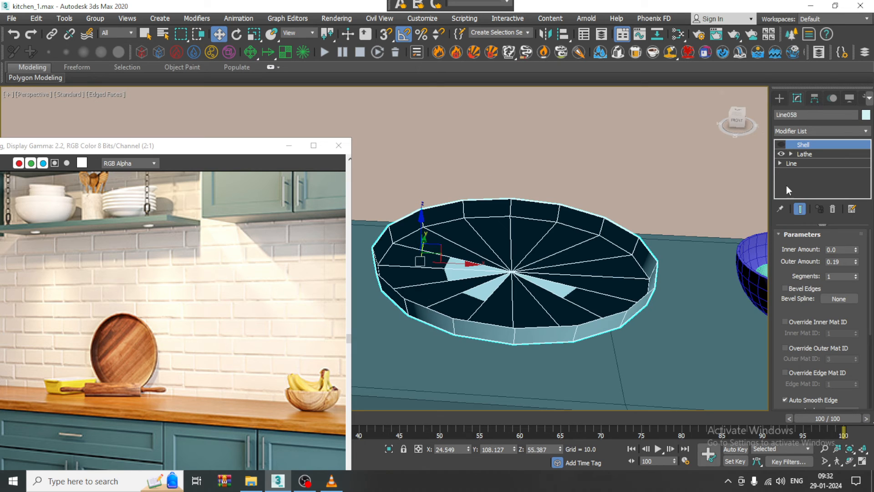
{"action": "left_click", "coordinate": [780, 173]}
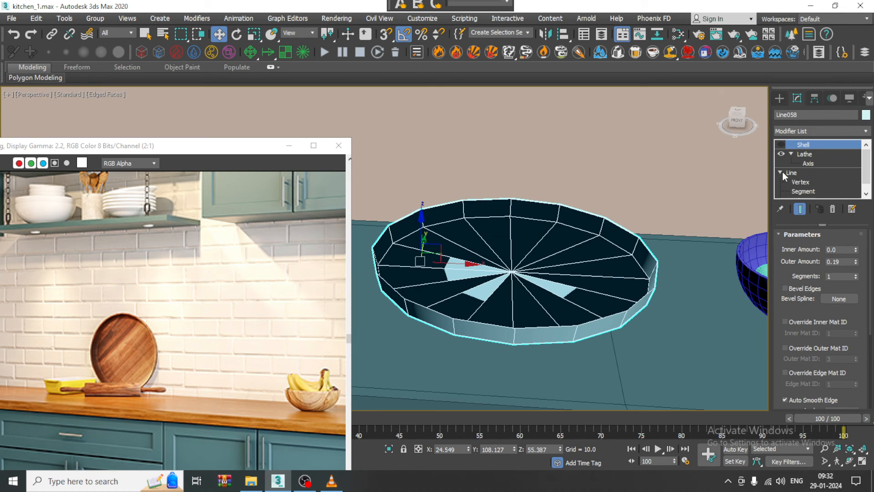
{"action": "left_click", "coordinate": [801, 182]}
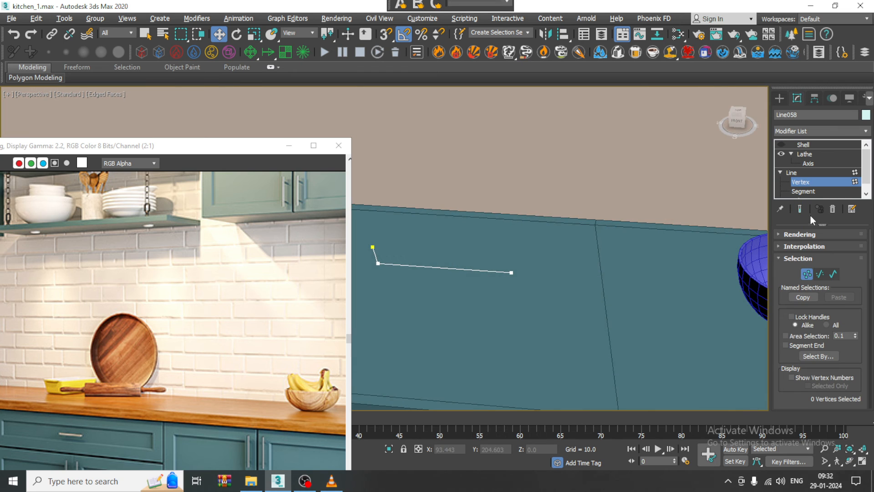
{"action": "left_click", "coordinate": [799, 209]}
{"action": "left_click", "coordinate": [511, 272]}
{"action": "mouse_move", "coordinate": [535, 274]}
{"action": "left_mouse_down"}
{"action": "mouse_move", "coordinate": [459, 273]}
{"action": "mouse_move", "coordinate": [533, 279]}
{"action": "left_mouse_up"}
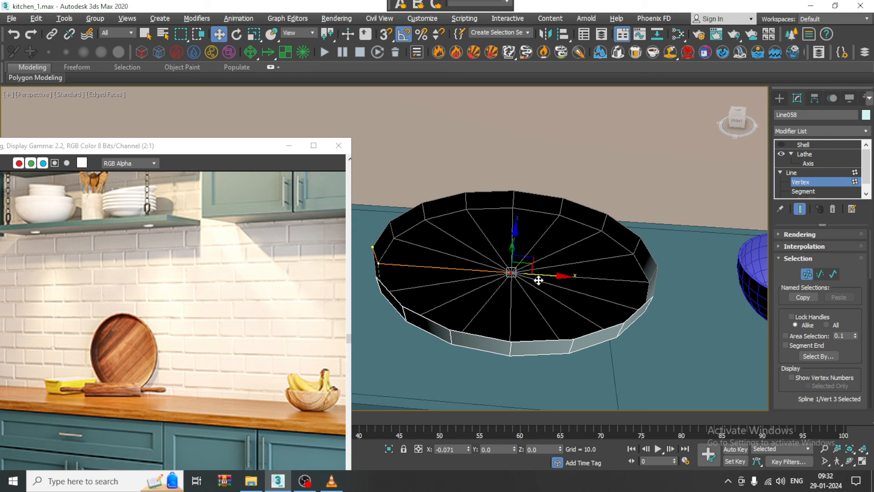
{"action": "left_click", "coordinate": [783, 143]}
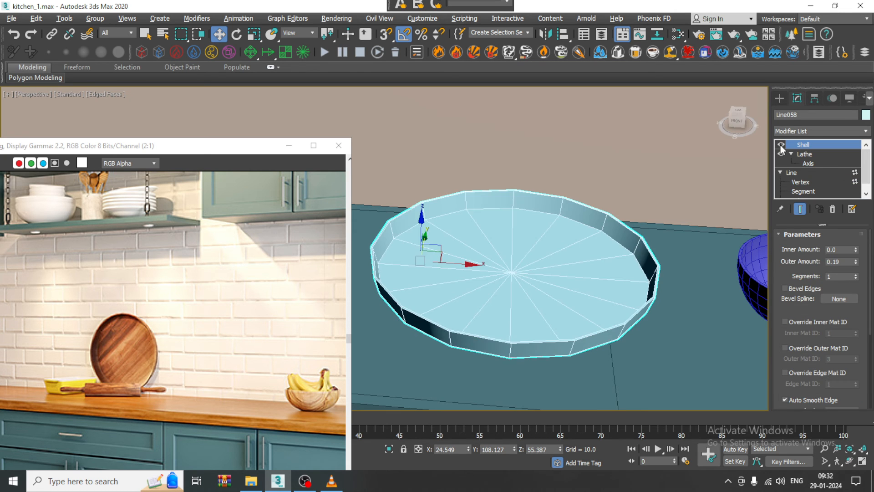
Rotate the tray 90 degrees about X so that it stands upright facing the room
{"action": "scroll", "coordinate": [592, 226], "scroll_direction": "down", "scroll_amount": 10}
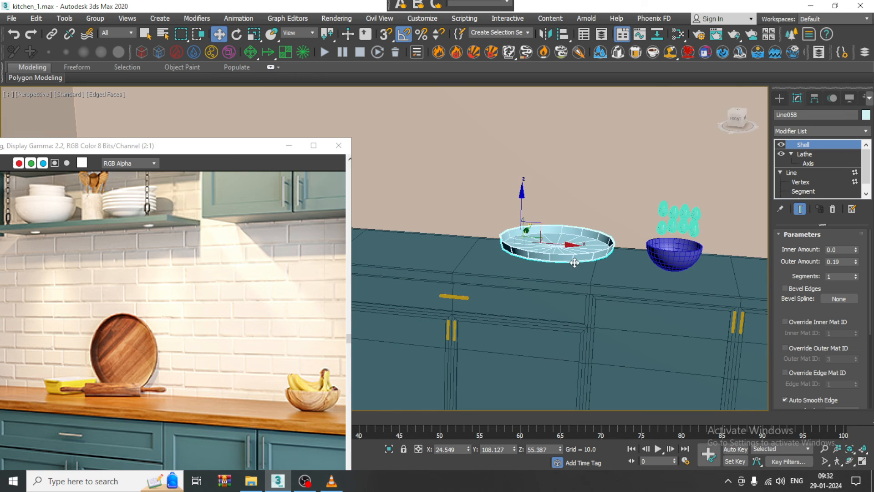
{"action": "key", "text": "e"}
{"action": "left_click_drag", "start_coordinate": [514, 234], "coordinate": [523, 288]}
{"action": "key", "text": "ctrl+z"}
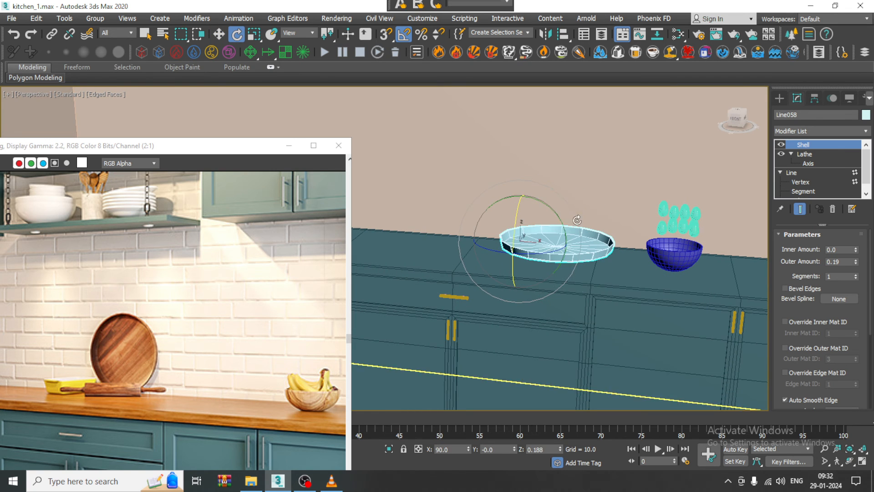
{"action": "left_click_drag", "start_coordinate": [516, 231], "coordinate": [523, 286]}
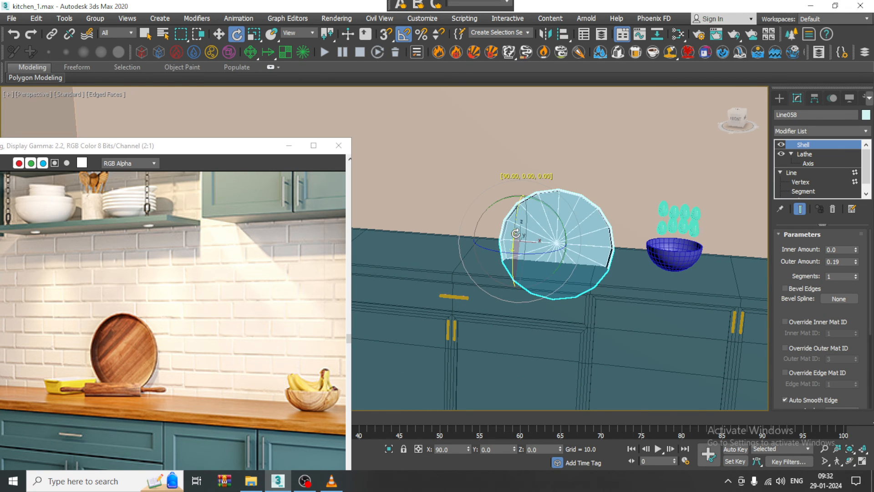
Raise the upright tray to about Z 70 so that it clears the countertop
{"action": "key", "text": "w"}
{"action": "scroll", "coordinate": [531, 228], "scroll_direction": "down", "scroll_amount": 5}
{"action": "middle_click_drag", "start_coordinate": [448, 221], "coordinate": [447, 239], "text": "alt"}
{"action": "scroll", "coordinate": [447, 239], "scroll_direction": "up", "scroll_amount": 4}
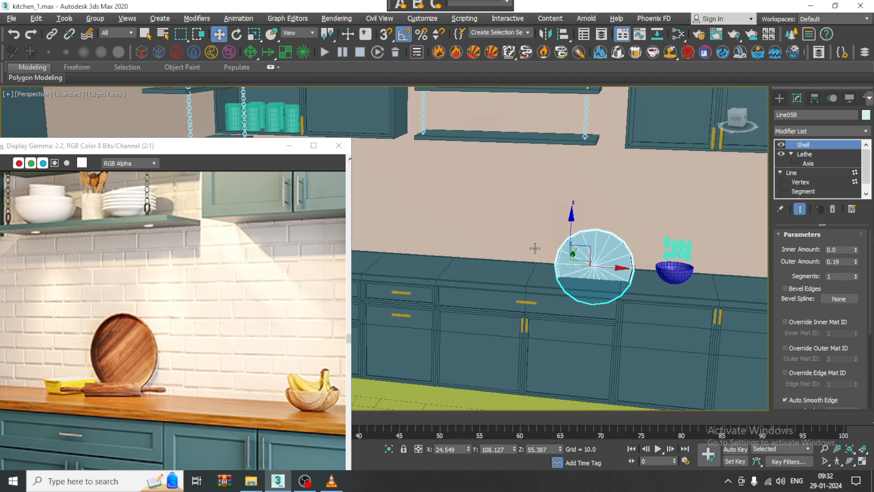
{"action": "left_click_drag", "start_coordinate": [574, 229], "coordinate": [578, 200]}
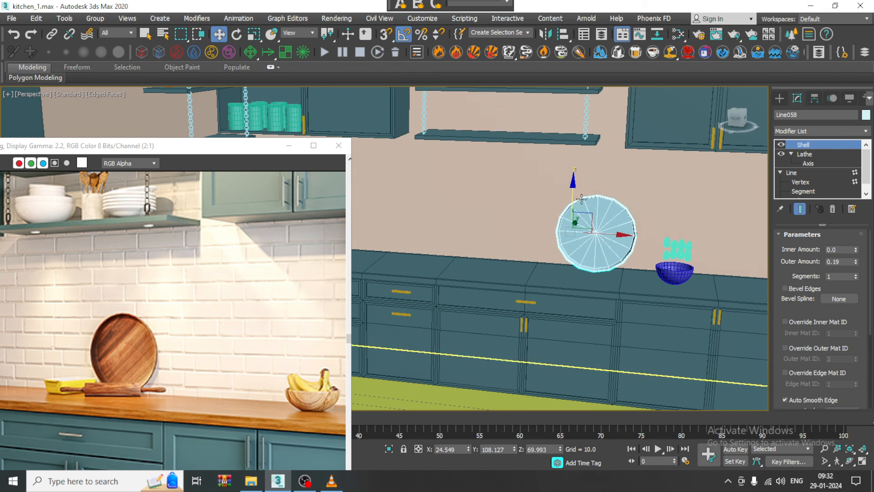
{"action": "middle_click_drag", "start_coordinate": [577, 200], "coordinate": [606, 211], "text": "alt"}
Move the upright tray along the counter to about X -35, Y 119, and lower it to about Z 68 onto the surface
{"action": "mouse_move", "coordinate": [552, 223]}
{"action": "left_mouse_down"}
{"action": "mouse_move", "coordinate": [522, 202]}
{"action": "mouse_move", "coordinate": [542, 223]}
{"action": "left_mouse_up"}
{"action": "middle_click_drag", "start_coordinate": [541, 223], "coordinate": [599, 227], "text": "alt"}
{"action": "left_click_drag", "start_coordinate": [607, 227], "coordinate": [485, 218]}
{"action": "middle_click_drag", "start_coordinate": [486, 218], "coordinate": [486, 225], "text": "alt"}
{"action": "scroll", "coordinate": [484, 224], "scroll_direction": "up", "scroll_amount": 3}
{"action": "scroll", "coordinate": [545, 183], "scroll_direction": "up", "scroll_amount": 2}
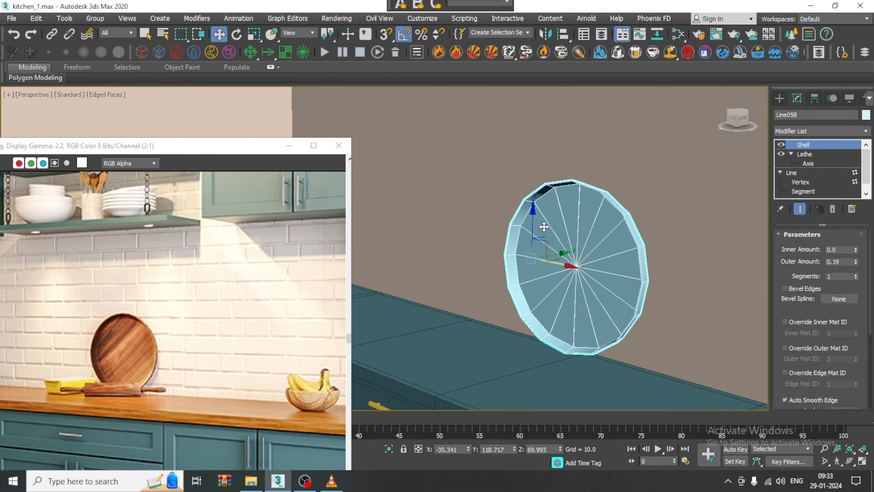
{"action": "left_click_drag", "start_coordinate": [530, 223], "coordinate": [560, 241]}
Region-select the eggs floating above the bowl and convert the selection to Editable Poly
{"action": "middle_click_drag", "start_coordinate": [560, 241], "coordinate": [331, 259], "text": "alt"}
{"action": "scroll", "coordinate": [686, 285], "scroll_direction": "down", "scroll_amount": 3}
{"action": "middle_click_drag", "start_coordinate": [559, 283], "coordinate": [497, 285], "text": "alt"}
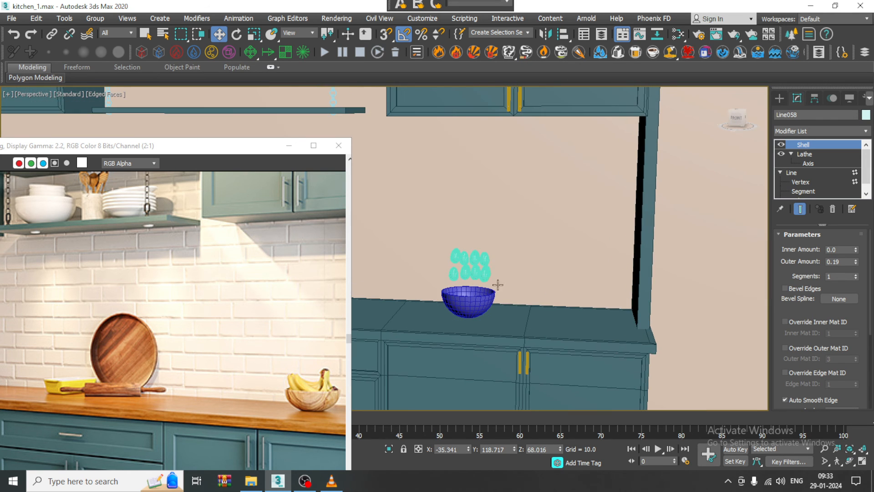
{"action": "scroll", "coordinate": [479, 267], "scroll_direction": "down", "scroll_amount": 4}
{"action": "left_click_drag", "start_coordinate": [684, 236], "coordinate": [453, 270]}
{"action": "scroll", "coordinate": [453, 270], "scroll_direction": "up", "scroll_amount": 4}
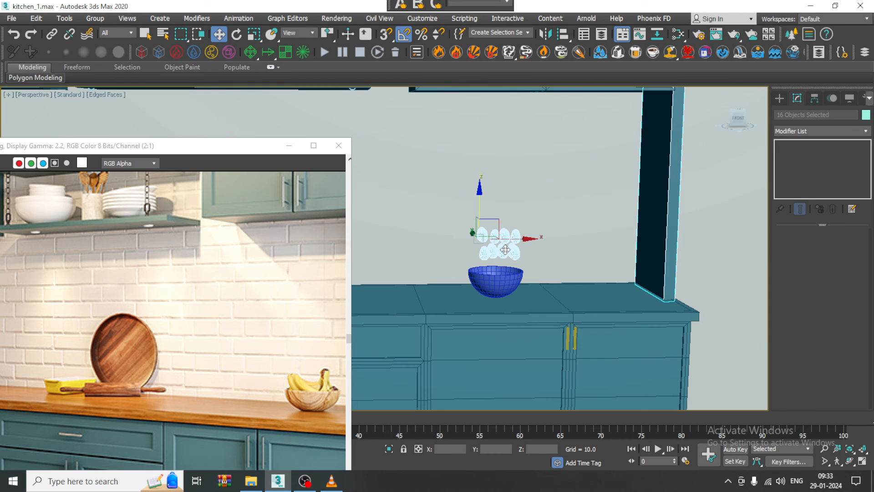
{"action": "right_click", "coordinate": [506, 249]}
{"action": "mouse_move", "coordinate": [546, 363]}
{"action": "left_click", "coordinate": [647, 370]}
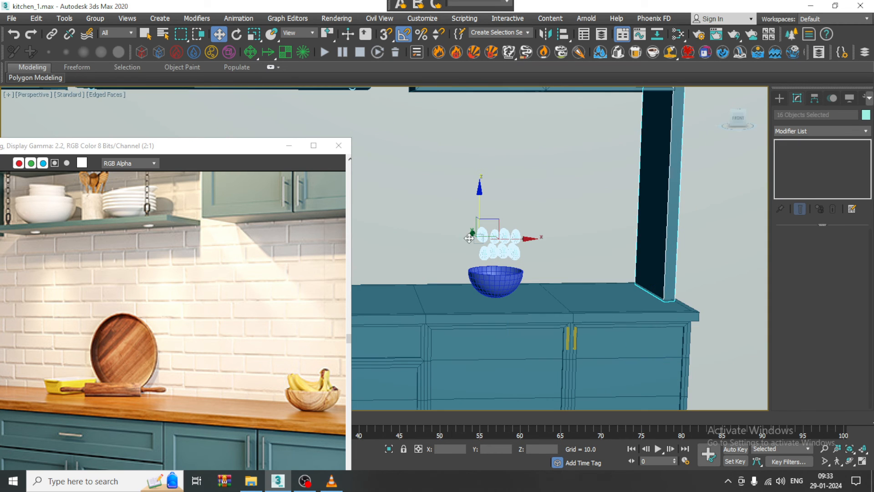
{"action": "scroll", "coordinate": [469, 238], "scroll_direction": "up", "scroll_amount": 2}
{"action": "left_click_drag", "start_coordinate": [487, 199], "coordinate": [492, 230]}
{"action": "key", "text": "ctrl+z"}
Remove the cabinet pieces from the selection and lower the 14 eggs vertically into the bowl
{"action": "scroll", "coordinate": [592, 248], "scroll_direction": "down", "scroll_amount": 4}
{"action": "middle_click_drag", "start_coordinate": [728, 191], "coordinate": [641, 197]}
{"action": "left_click_drag", "start_coordinate": [481, 221], "coordinate": [459, 226], "text": "alt"}
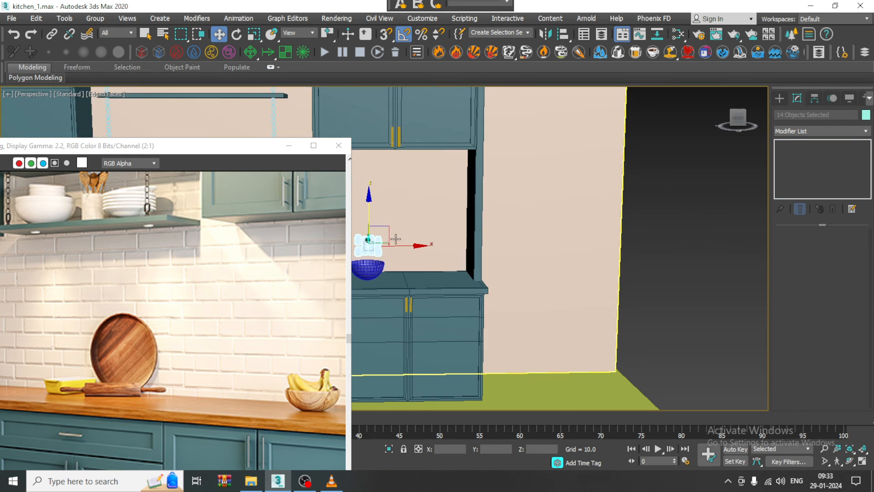
{"action": "scroll", "coordinate": [394, 239], "scroll_direction": "up", "scroll_amount": 3}
{"action": "middle_click_drag", "start_coordinate": [394, 239], "coordinate": [488, 226]}
{"action": "left_click_drag", "start_coordinate": [452, 211], "coordinate": [451, 255]}
{"action": "scroll", "coordinate": [451, 291], "scroll_direction": "up", "scroll_amount": 3}
{"action": "scroll", "coordinate": [451, 292], "scroll_direction": "up", "scroll_amount": 2}
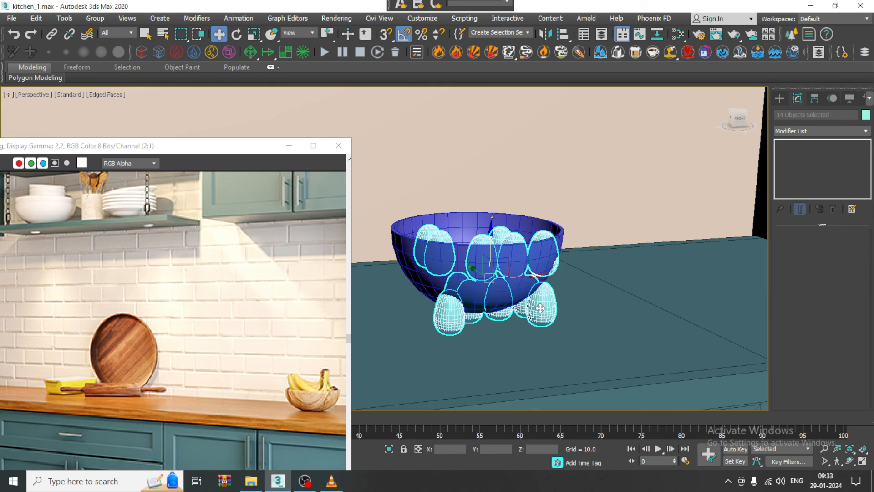
Select six of the eggs poking out beneath the bowl and raise them to the level of its rim
{"action": "left_click", "coordinate": [544, 309]}
{"action": "scroll", "coordinate": [496, 300], "scroll_direction": "up", "scroll_amount": 3}
{"action": "left_click", "coordinate": [409, 321], "text": "ctrl"}
{"action": "left_click", "coordinate": [462, 315], "text": "ctrl"}
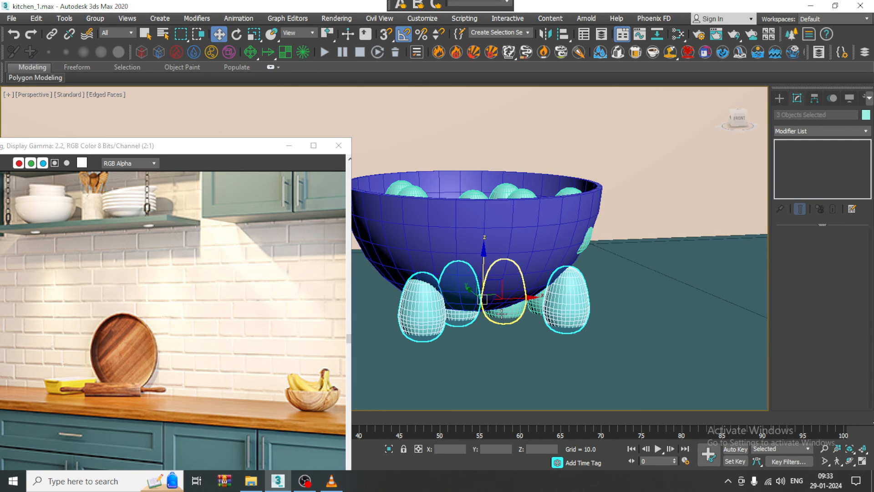
{"action": "left_click", "coordinate": [513, 309], "text": "ctrl"}
{"action": "middle_click_drag", "start_coordinate": [604, 301], "coordinate": [556, 312], "text": "alt"}
{"action": "left_click", "coordinate": [554, 314], "text": "ctrl"}
{"action": "left_click", "coordinate": [593, 304], "text": "ctrl"}
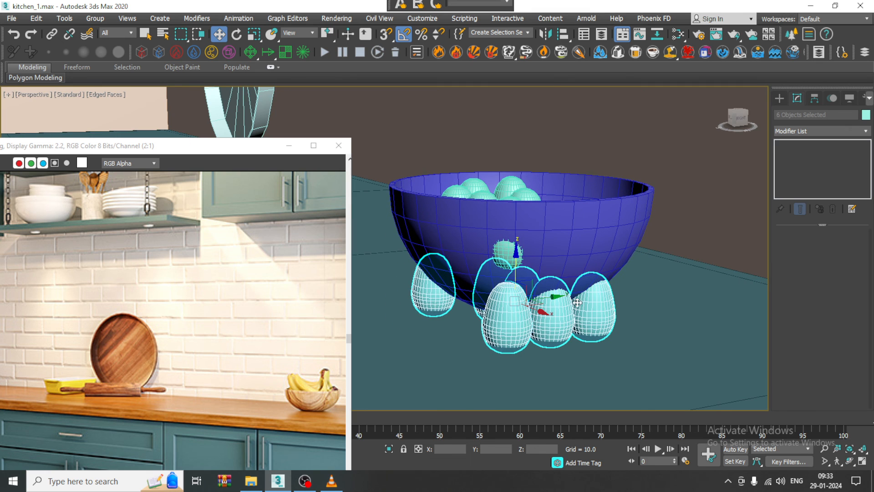
{"action": "left_click_drag", "start_coordinate": [514, 227], "coordinate": [518, 130]}
{"action": "key", "text": "alt+space"}
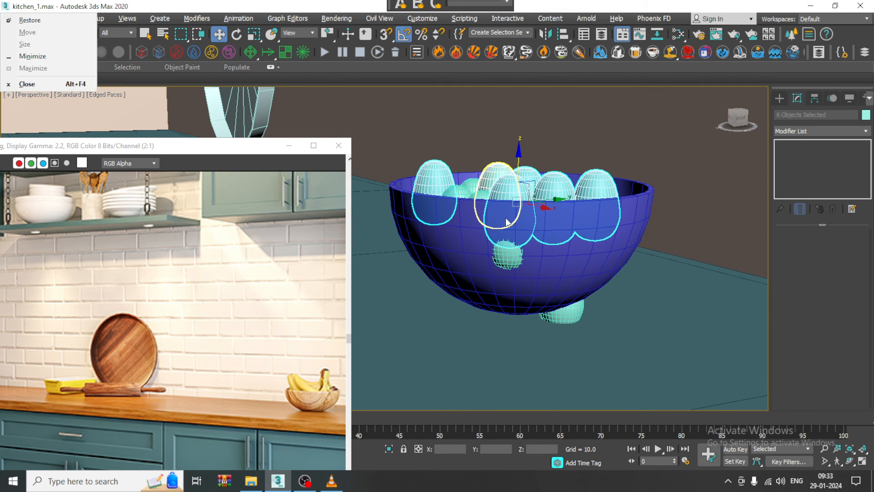
Show the bowl in wireframe and add two more of the lower eggs to the selection before returning to shaded display
{"action": "middle_click_drag", "start_coordinate": [537, 186], "coordinate": [564, 216], "text": "alt"}
{"action": "key", "text": "F3"}
{"action": "middle_click_drag", "start_coordinate": [508, 230], "coordinate": [532, 223], "text": "alt"}
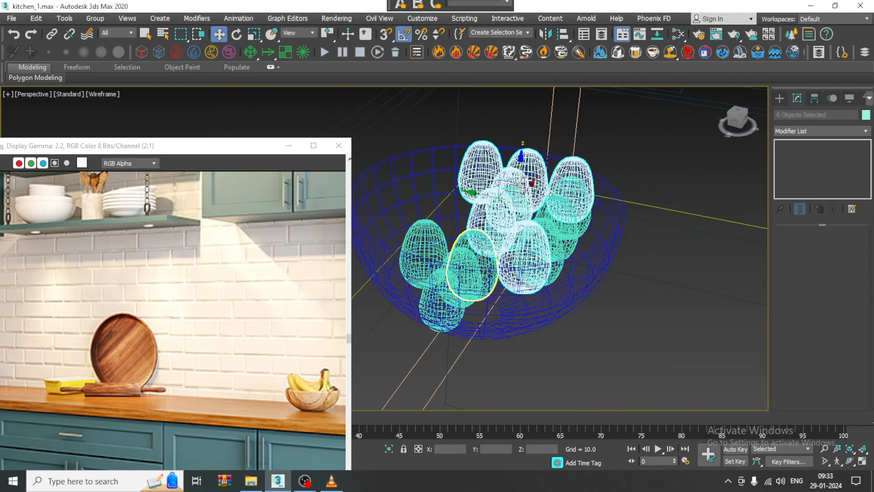
{"action": "left_click", "coordinate": [472, 248], "text": "ctrl"}
{"action": "mouse_move", "coordinate": [462, 256]}
{"action": "middle_mouse_down", "text": "alt"}
{"action": "mouse_move", "coordinate": [416, 227]}
{"action": "mouse_move", "coordinate": [448, 246]}
{"action": "mouse_move", "coordinate": [446, 259]}
{"action": "middle_mouse_up", "text": "alt"}
{"action": "left_click", "coordinate": [416, 226], "text": "ctrl"}
{"action": "middle_click_drag", "start_coordinate": [538, 244], "coordinate": [565, 246], "text": "alt"}
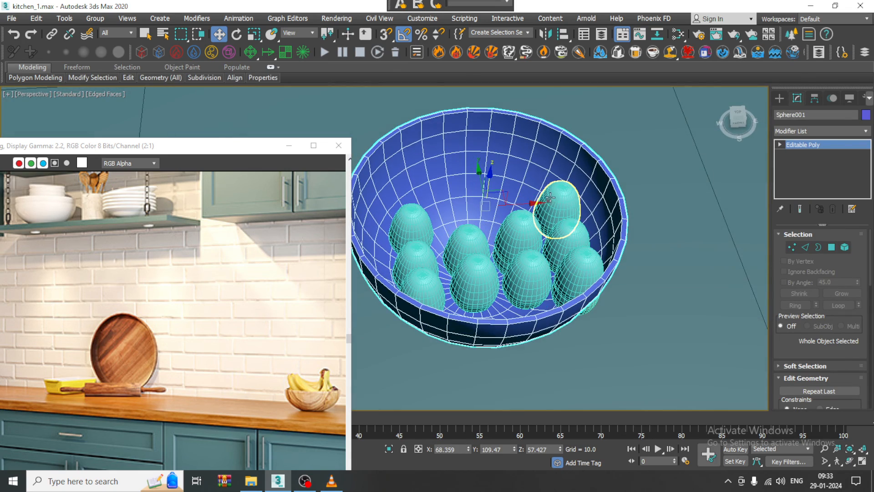
Move the rearmost egg along X toward the bowl's middle and rotate it 90 degrees about Y onto its side
{"action": "left_click", "coordinate": [566, 213]}
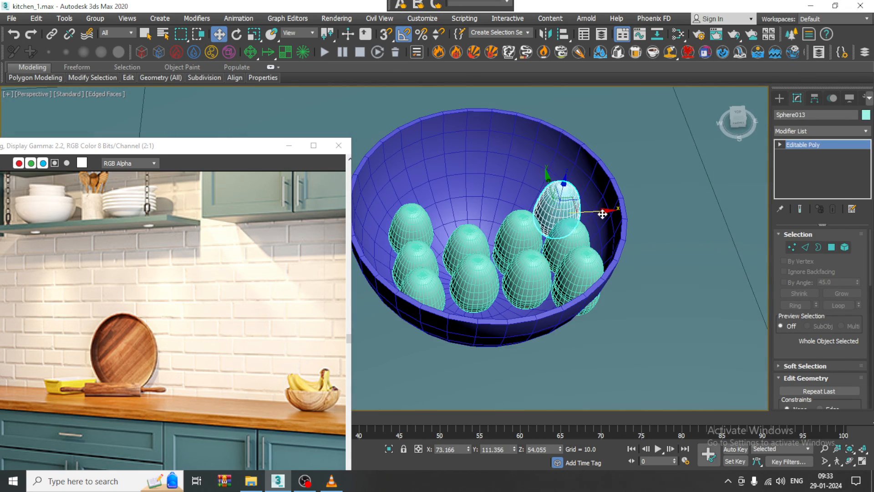
{"action": "left_click_drag", "start_coordinate": [602, 214], "coordinate": [514, 215]}
{"action": "key", "text": "e"}
{"action": "left_click_drag", "start_coordinate": [451, 195], "coordinate": [505, 223]}
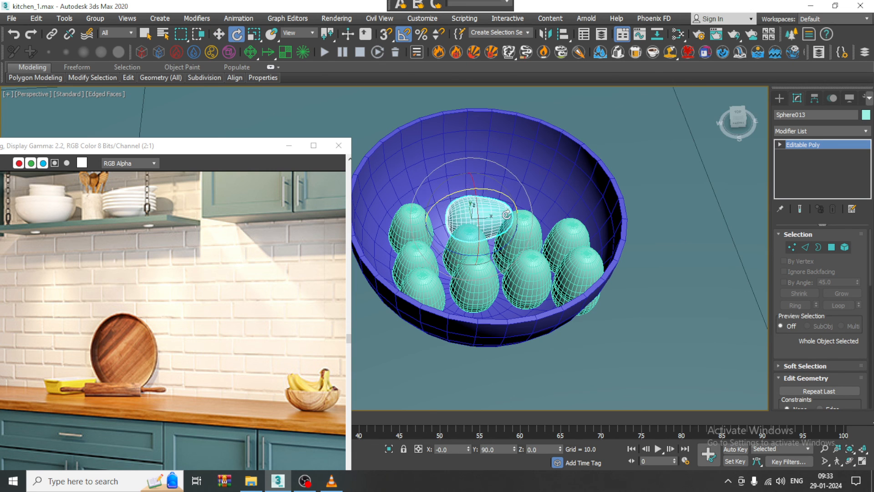
{"action": "middle_click_drag", "start_coordinate": [505, 223], "coordinate": [483, 218], "text": "alt"}
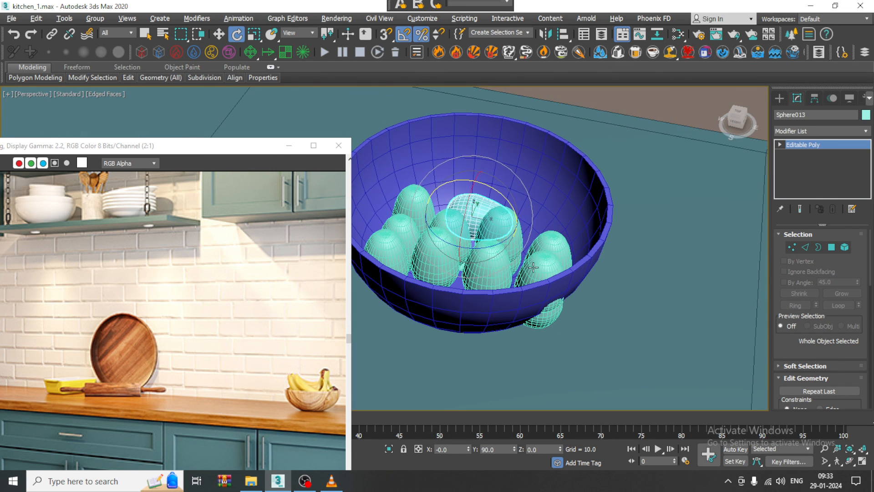
Select the egg protruding through the bowl's side and move it inward along X to about 69.8
{"action": "middle_click_drag", "start_coordinate": [533, 267], "coordinate": [565, 258], "text": "alt"}
{"action": "left_click", "coordinate": [572, 290]}
{"action": "key", "text": "w"}
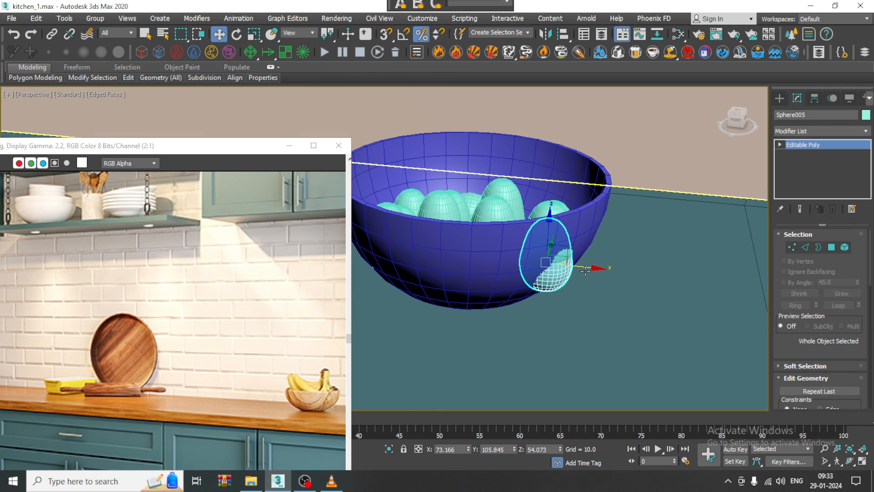
{"action": "left_click", "coordinate": [560, 270]}
{"action": "left_click", "coordinate": [560, 270]}
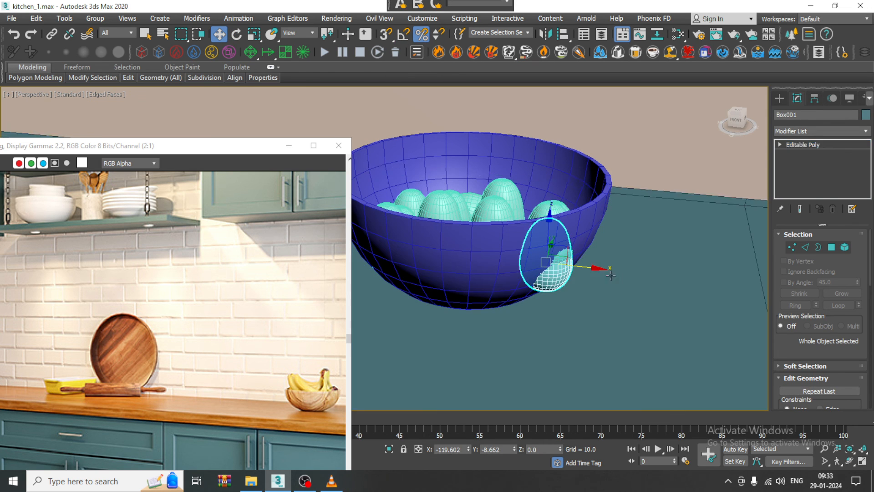
{"action": "middle_click_drag", "start_coordinate": [592, 268], "coordinate": [563, 297], "text": "alt"}
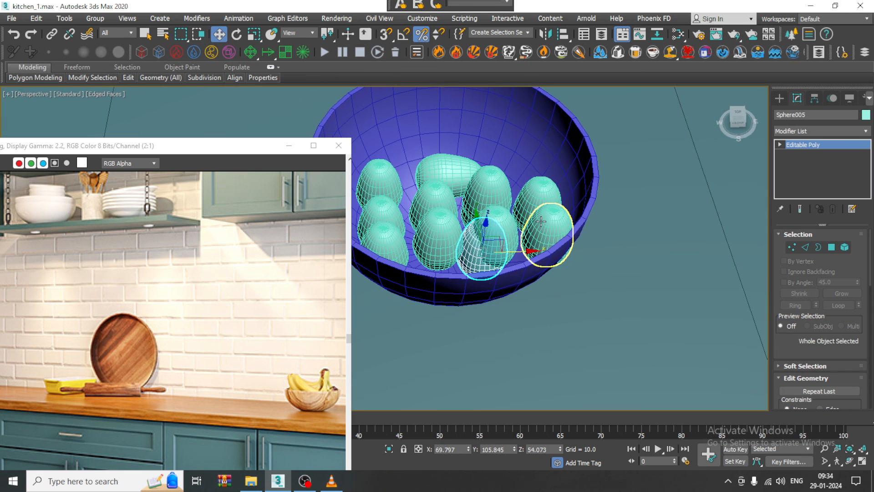
Move the egg beside the bowl's rim along Y to about 111.6 and tilt it toward the centre
{"action": "left_click", "coordinate": [567, 241]}
{"action": "middle_click_drag", "start_coordinate": [548, 226], "coordinate": [535, 212], "text": "alt"}
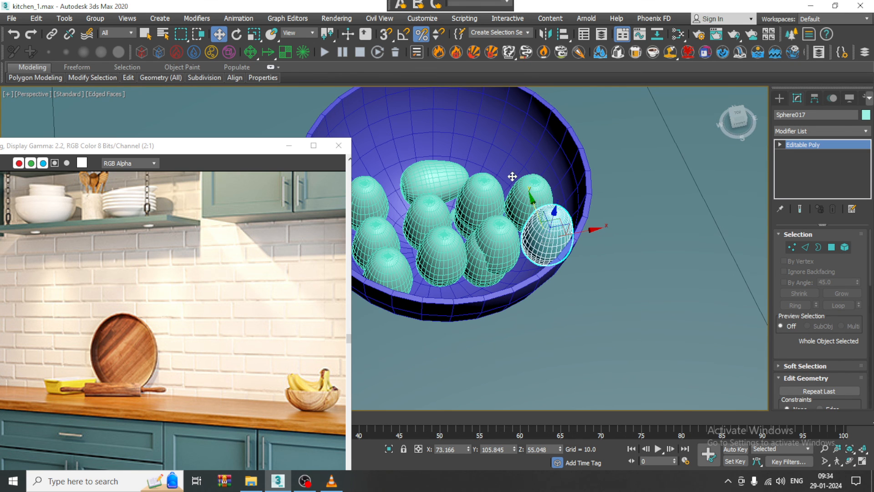
{"action": "middle_click_drag", "start_coordinate": [512, 177], "coordinate": [576, 193], "text": "alt"}
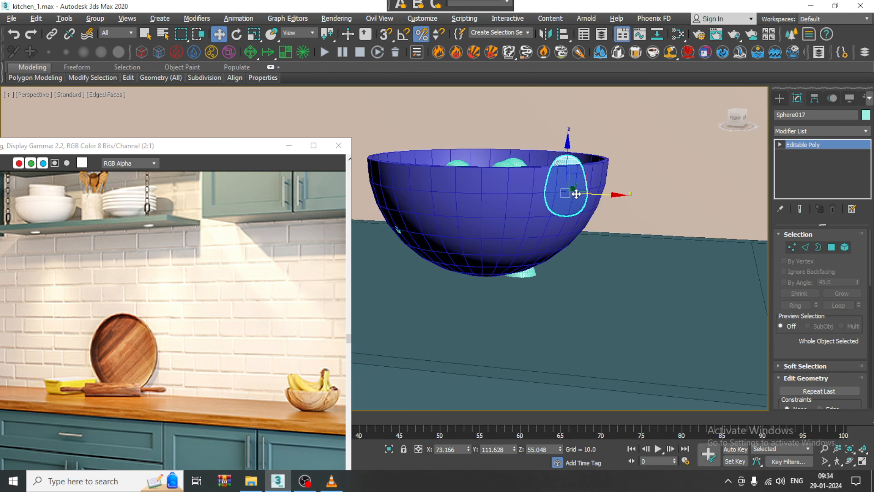
{"action": "key", "text": "e"}
{"action": "key", "text": "w"}
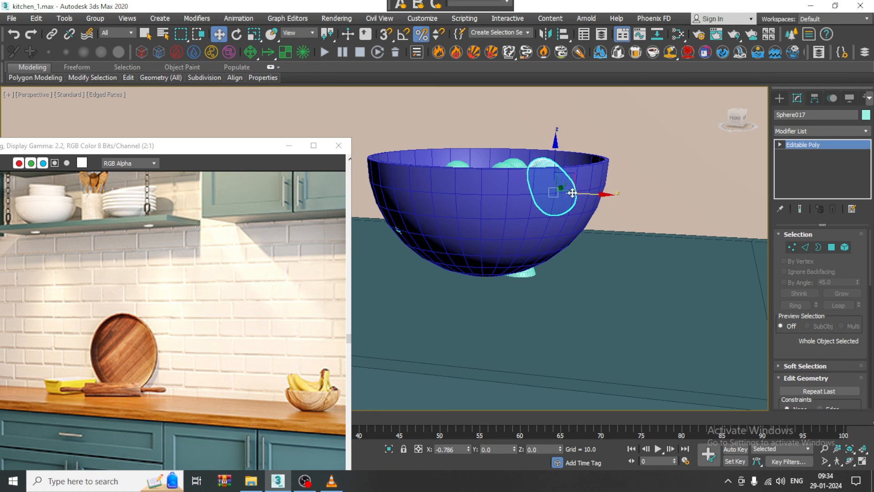
Raise another egg above the pile and rotate it about -85 degrees around Y onto its side
{"action": "left_click_drag", "start_coordinate": [569, 189], "coordinate": [473, 95]}
{"action": "middle_click_drag", "start_coordinate": [473, 95], "coordinate": [513, 170], "text": "alt"}
{"action": "key", "text": "e"}
{"action": "left_click_drag", "start_coordinate": [502, 82], "coordinate": [440, 74]}
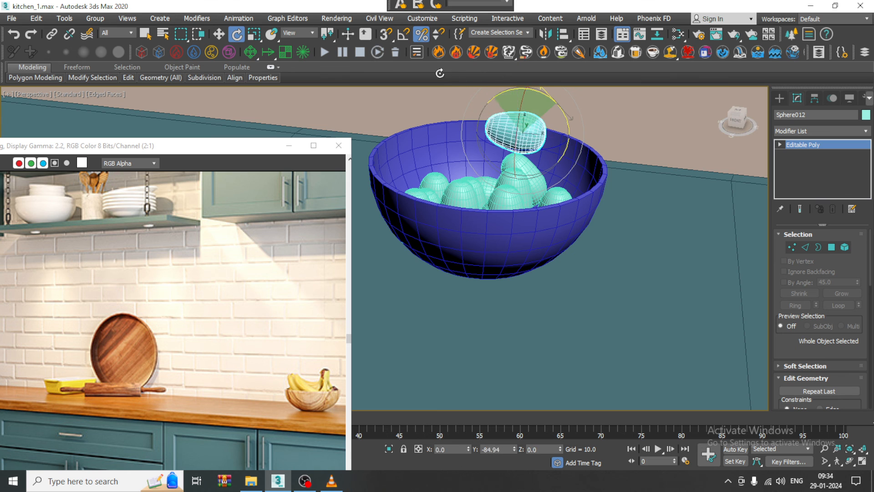
Shift the raised egg to about X 67.2 and lower it into the bowl to about Z 56
{"action": "key", "text": "w"}
{"action": "middle_click_drag", "start_coordinate": [507, 125], "coordinate": [548, 178], "text": "alt"}
{"action": "left_click_drag", "start_coordinate": [546, 177], "coordinate": [497, 177]}
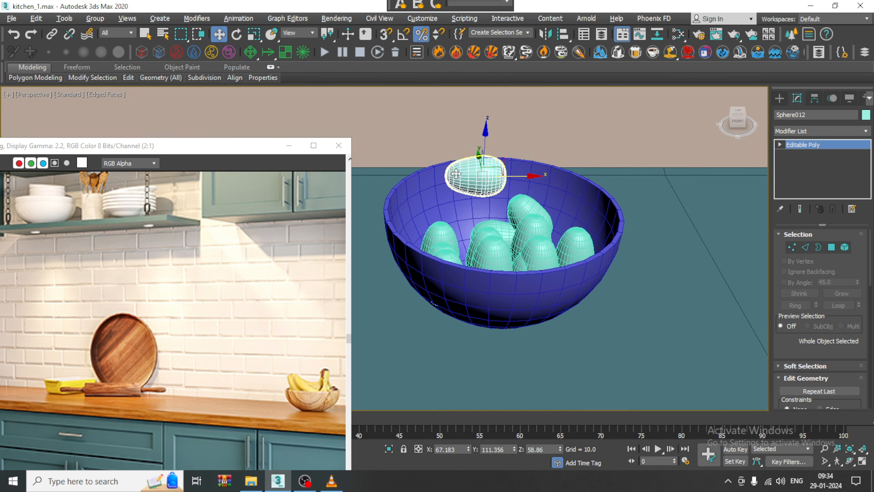
{"action": "middle_click_drag", "start_coordinate": [457, 154], "coordinate": [472, 159], "text": "alt"}
{"action": "left_click_drag", "start_coordinate": [484, 144], "coordinate": [484, 183]}
Examine the egg-filled bowl and the upright tray in the context of the whole kitchen
{"action": "scroll", "coordinate": [485, 182], "scroll_direction": "down", "scroll_amount": 5}
{"action": "middle_click_drag", "start_coordinate": [484, 183], "coordinate": [484, 157], "text": "alt"}
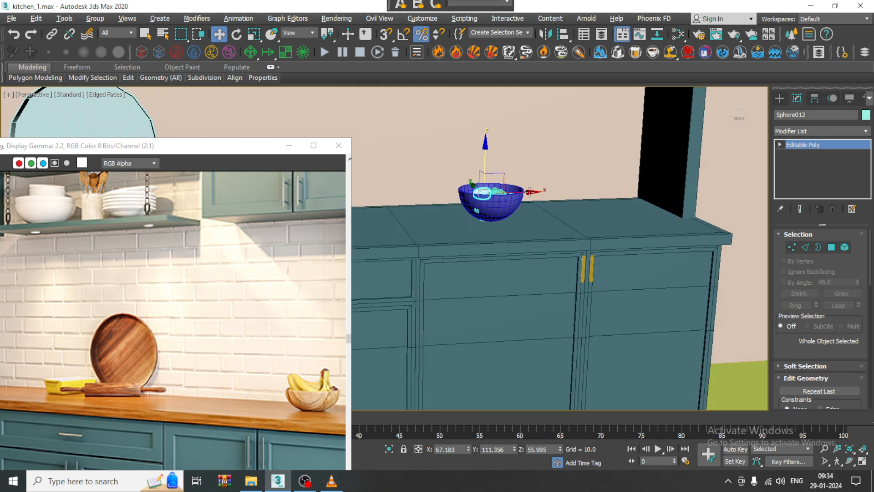
{"action": "middle_click_drag", "start_coordinate": [587, 190], "coordinate": [594, 237]}
{"action": "scroll", "coordinate": [405, 227], "scroll_direction": "up", "scroll_amount": 2}
{"action": "scroll", "coordinate": [405, 226], "scroll_direction": "down", "scroll_amount": 5}
{"action": "scroll", "coordinate": [594, 237], "scroll_direction": "down", "scroll_amount": 2}
{"action": "scroll", "coordinate": [652, 279], "scroll_direction": "down", "scroll_amount": 3}
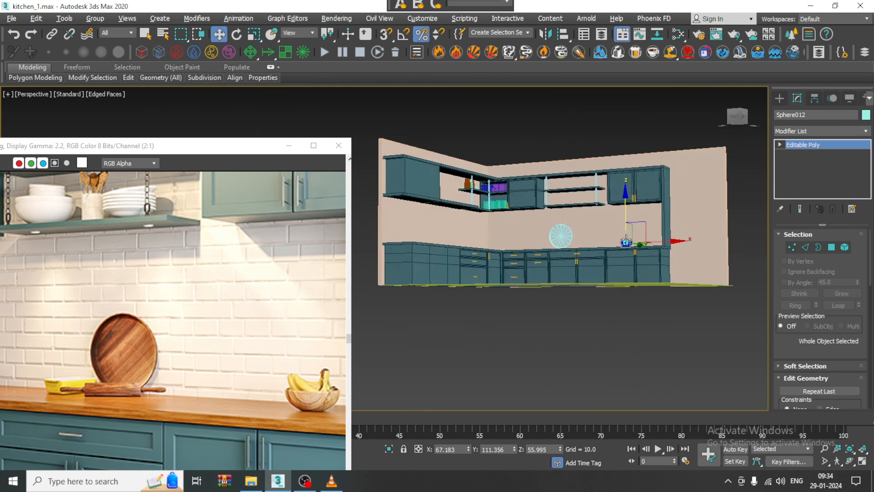
{"action": "scroll", "coordinate": [589, 237], "scroll_direction": "up", "scroll_amount": 6}
{"action": "scroll", "coordinate": [577, 226], "scroll_direction": "up", "scroll_amount": 1}
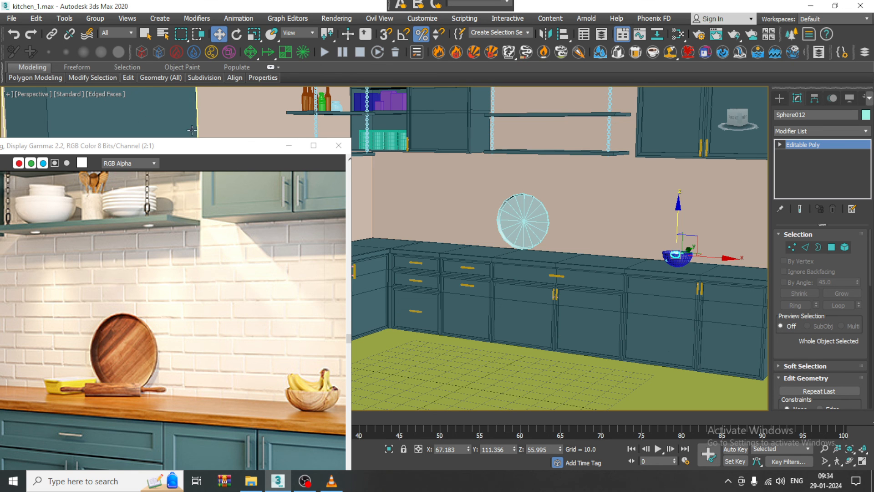
Enter Expert Mode, zoom the reference image out to show the entire kitchen, and move its window clear of the model
{"action": "key", "text": "ctrl+x"}
{"action": "scroll", "coordinate": [587, 196], "scroll_direction": "down", "scroll_amount": 3}
{"action": "scroll", "coordinate": [584, 194], "scroll_direction": "up", "scroll_amount": 3}
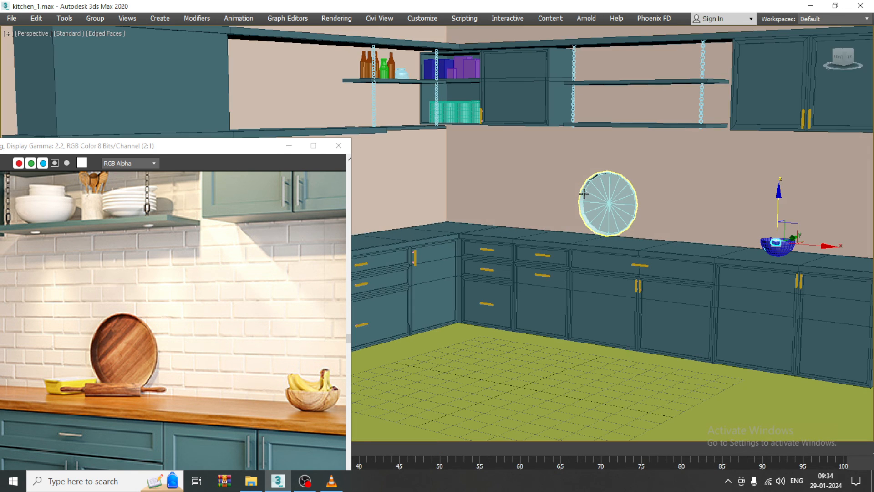
{"action": "middle_click_drag", "start_coordinate": [577, 190], "coordinate": [569, 197]}
{"action": "scroll", "coordinate": [190, 192], "scroll_direction": "down", "scroll_amount": 1}
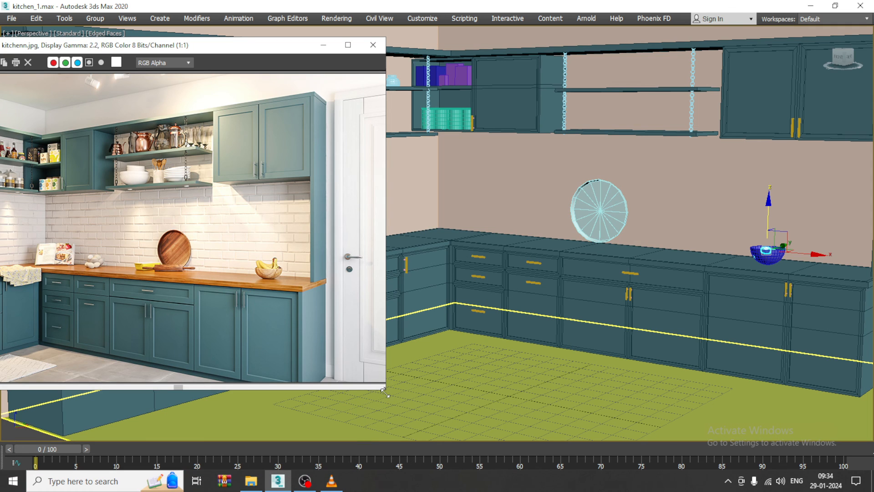
{"action": "scroll", "coordinate": [43, 176], "scroll_direction": "down", "scroll_amount": 1}
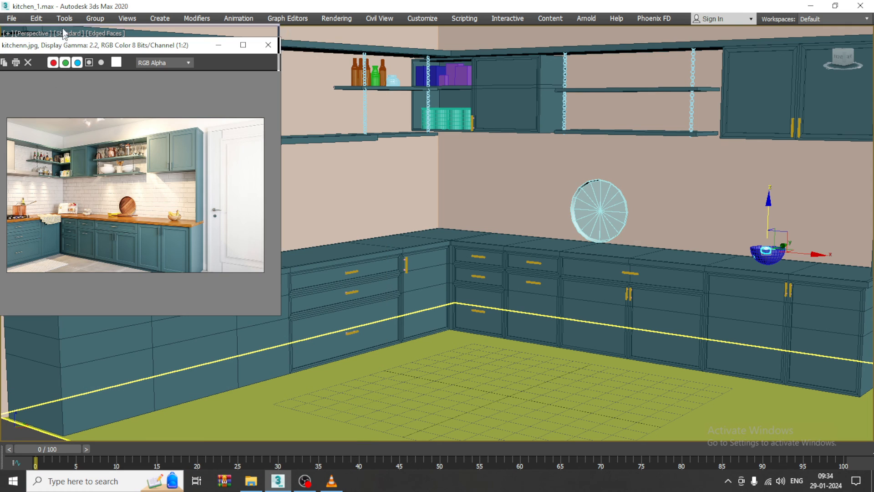
{"action": "left_click_drag", "start_coordinate": [66, 46], "coordinate": [72, 20]}
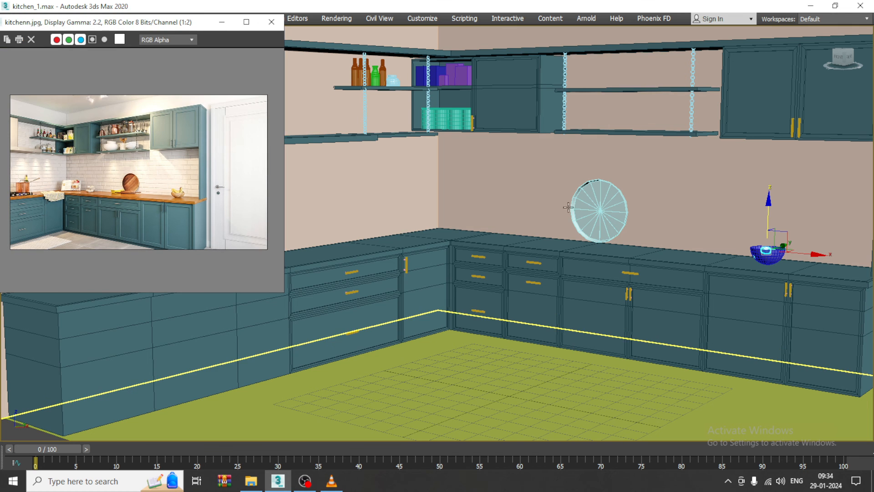
Deselect everything, shift the reference image window aside, and turn off edged faces to compare the kitchen with the photo
{"action": "middle_click_drag", "start_coordinate": [577, 209], "coordinate": [556, 209]}
{"action": "scroll", "coordinate": [268, 353], "scroll_direction": "down", "scroll_amount": 5}
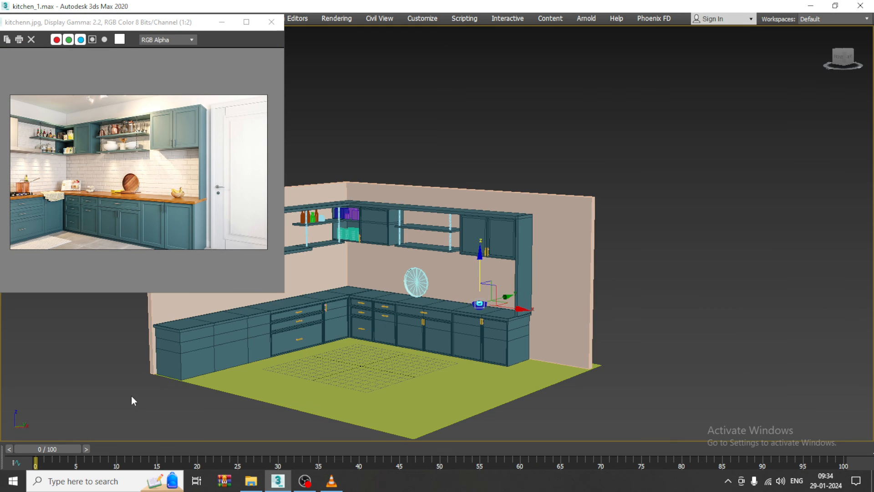
{"action": "left_click", "coordinate": [131, 395]}
{"action": "scroll", "coordinate": [478, 314], "scroll_direction": "up", "scroll_amount": 4}
{"action": "middle_click_drag", "start_coordinate": [400, 287], "coordinate": [618, 268]}
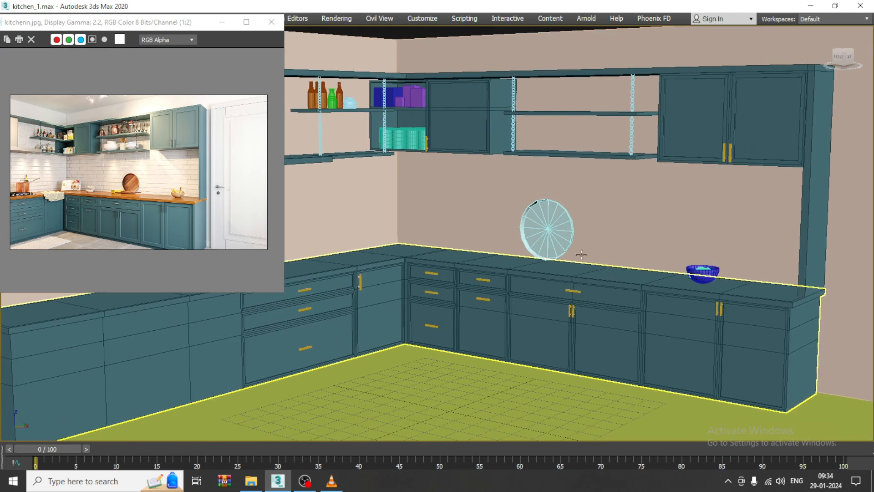
{"action": "left_click_drag", "start_coordinate": [190, 24], "coordinate": [165, 10]}
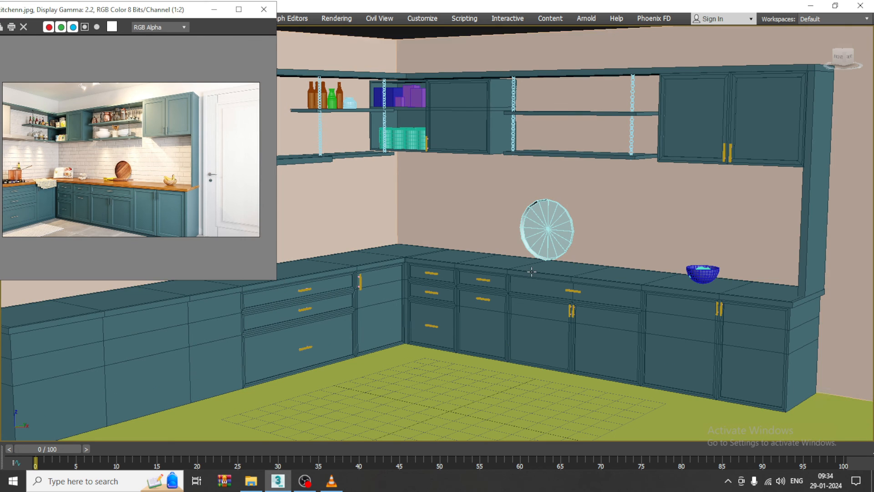
{"action": "middle_click_drag", "start_coordinate": [538, 275], "coordinate": [591, 287]}
{"action": "scroll", "coordinate": [591, 283], "scroll_direction": "up", "scroll_amount": 3}
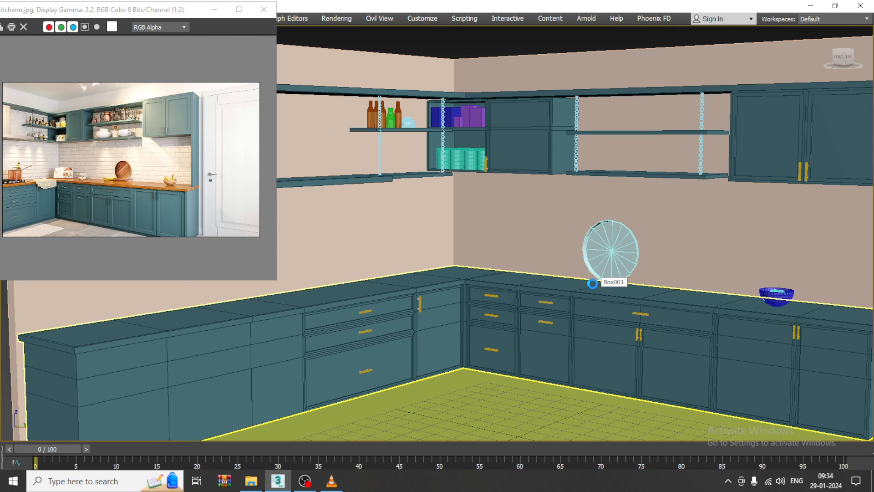
{"action": "key", "text": "F4"}
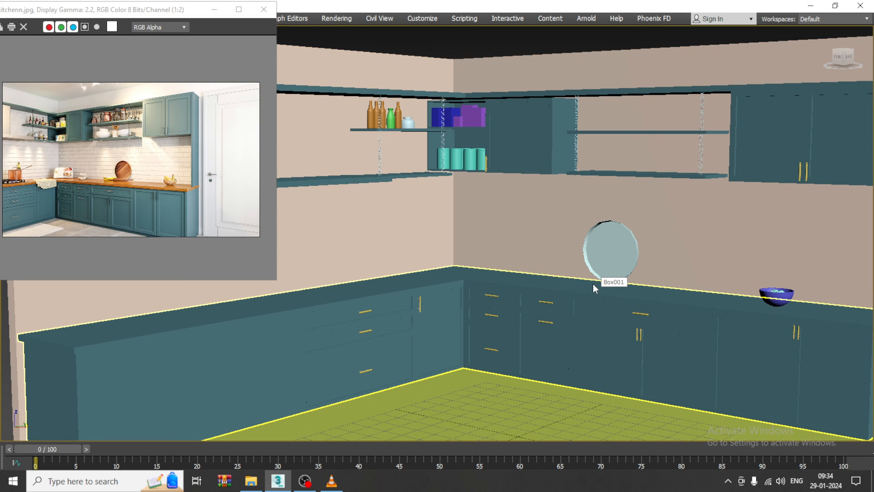